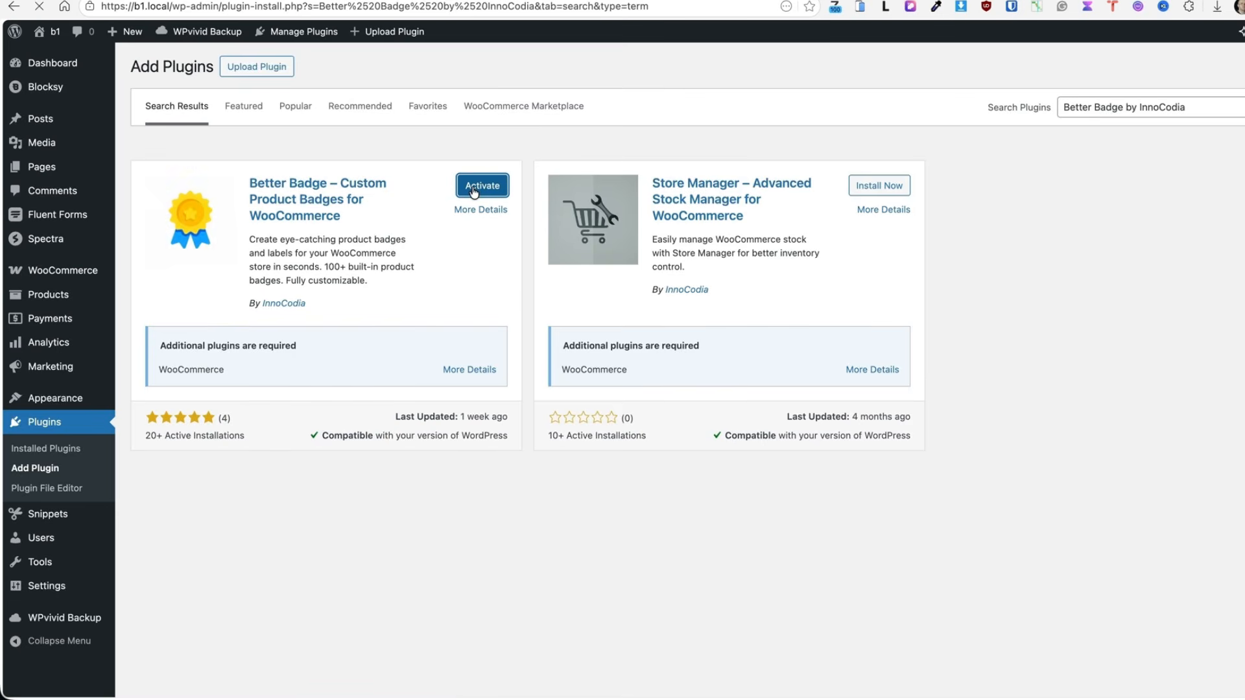
Step: Activate the Better Badge plugin by InnoCodia and open its admin page
click(474, 191)
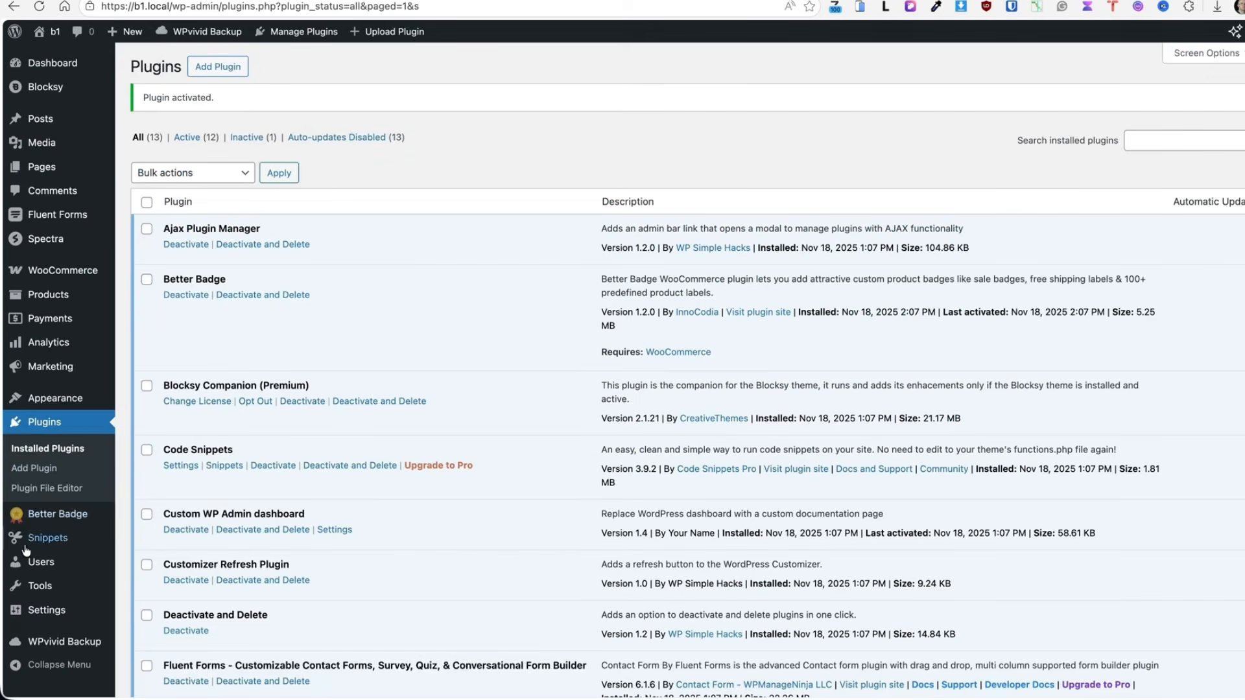
mouse_move(63, 521)
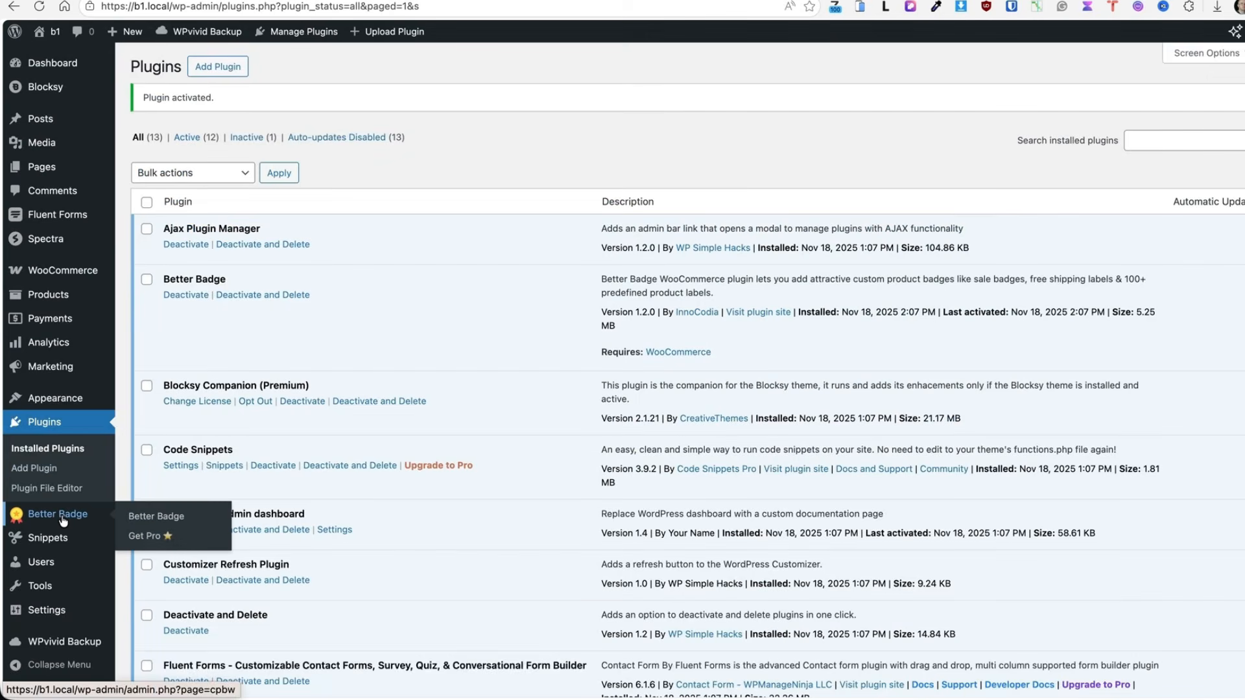
click(163, 522)
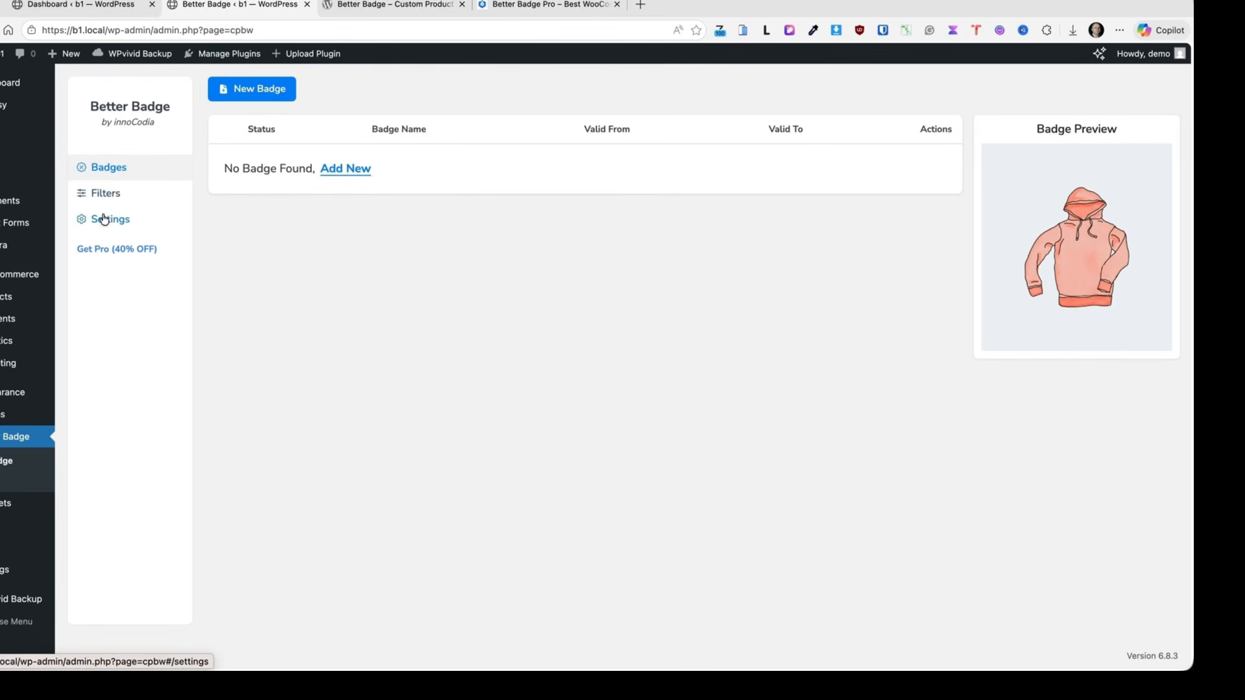
Step: Try enabling the WooCommerce Default Badge in the plugin's general settings, with Show Badge On set to Both Page
click(107, 221)
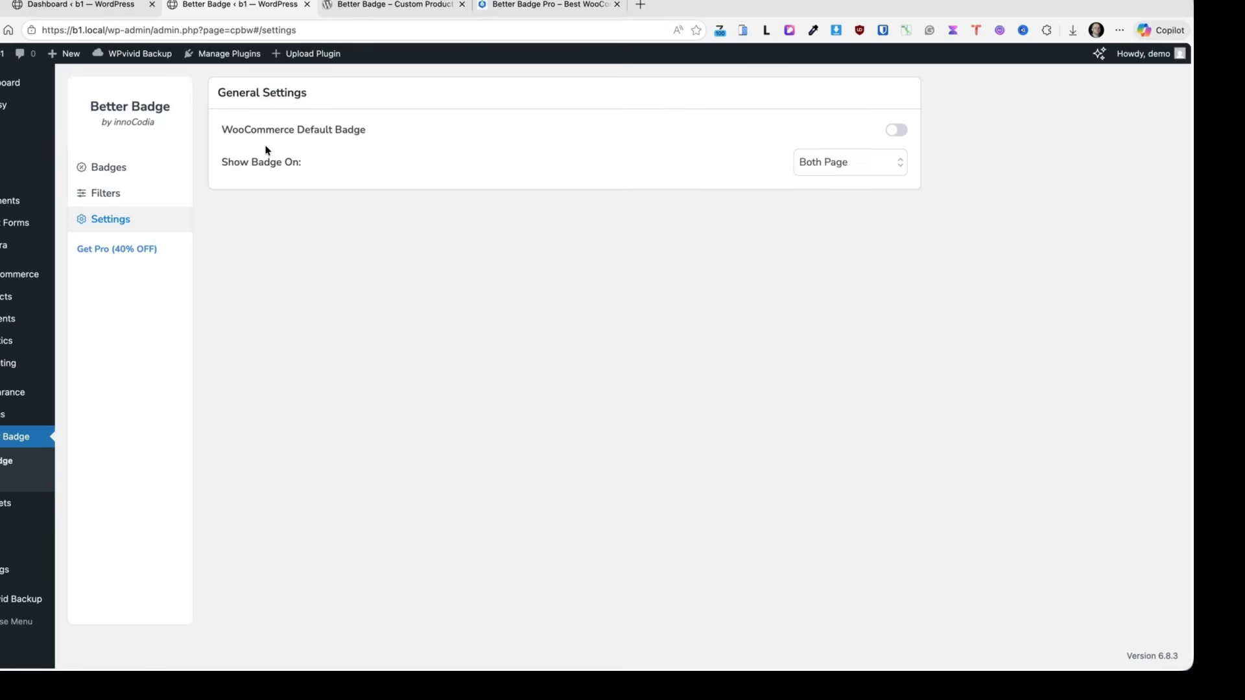
click(893, 137)
click(853, 163)
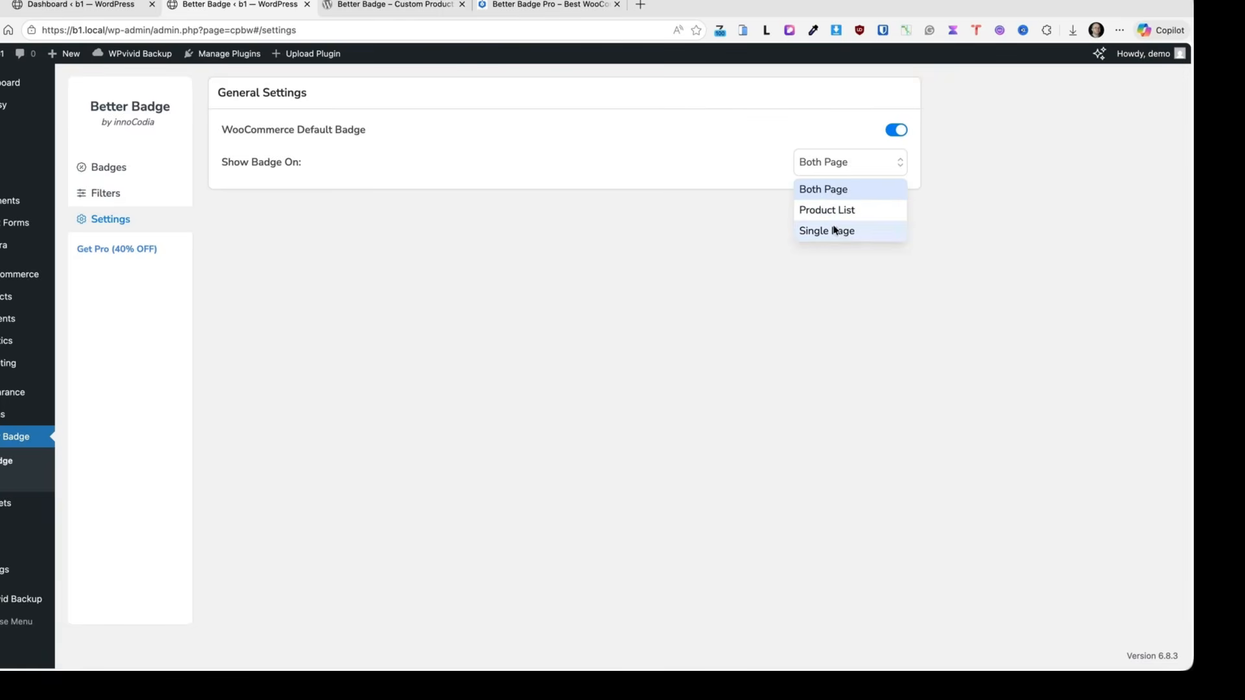
click(797, 191)
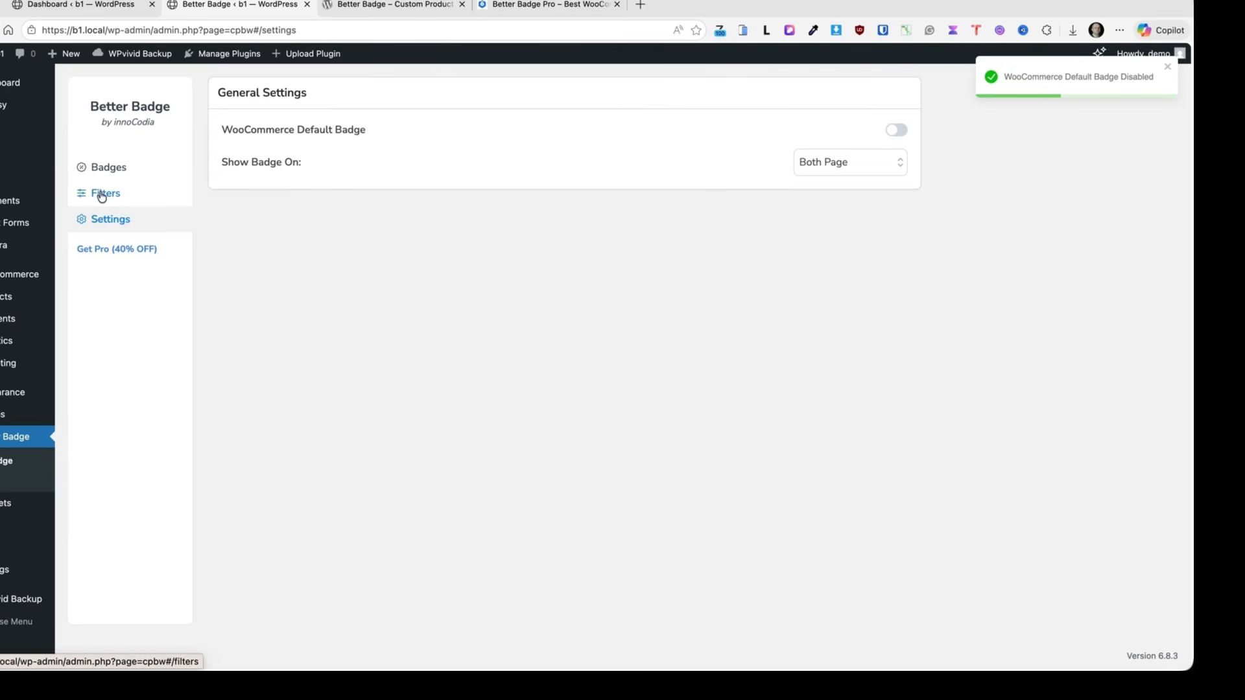
Step: Add a new badge and name it "Top seller"
click(112, 172)
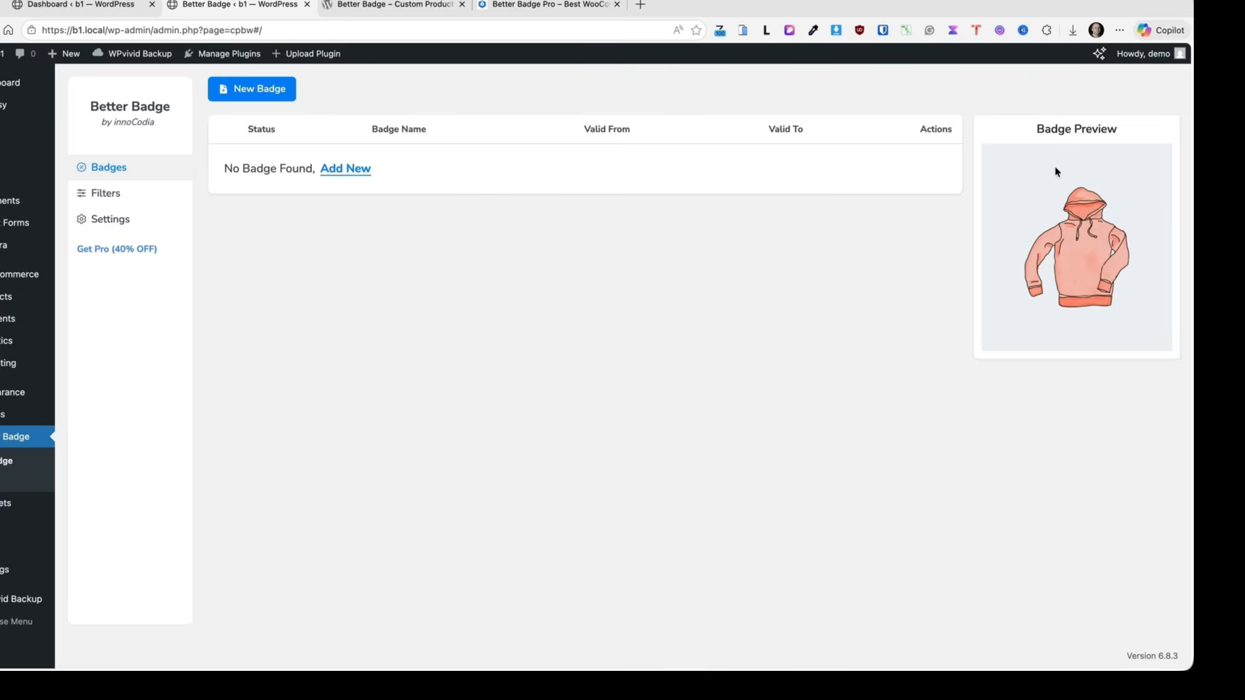
click(333, 168)
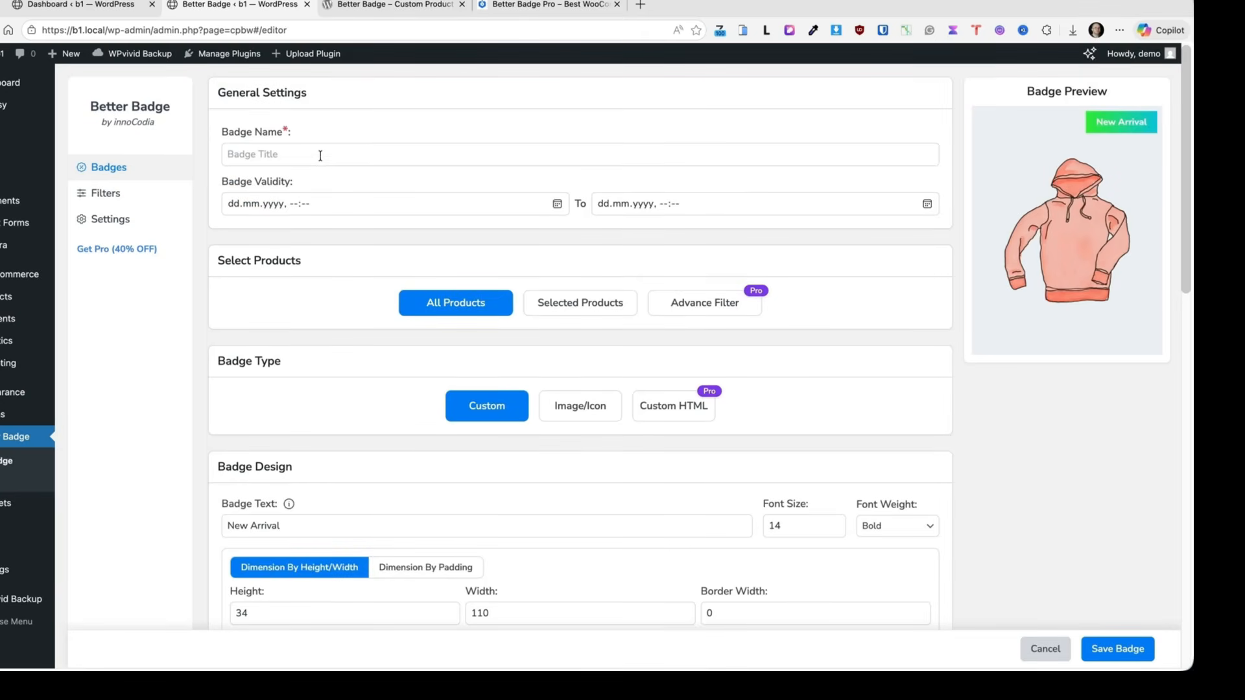
click(322, 154)
text(Top seller)
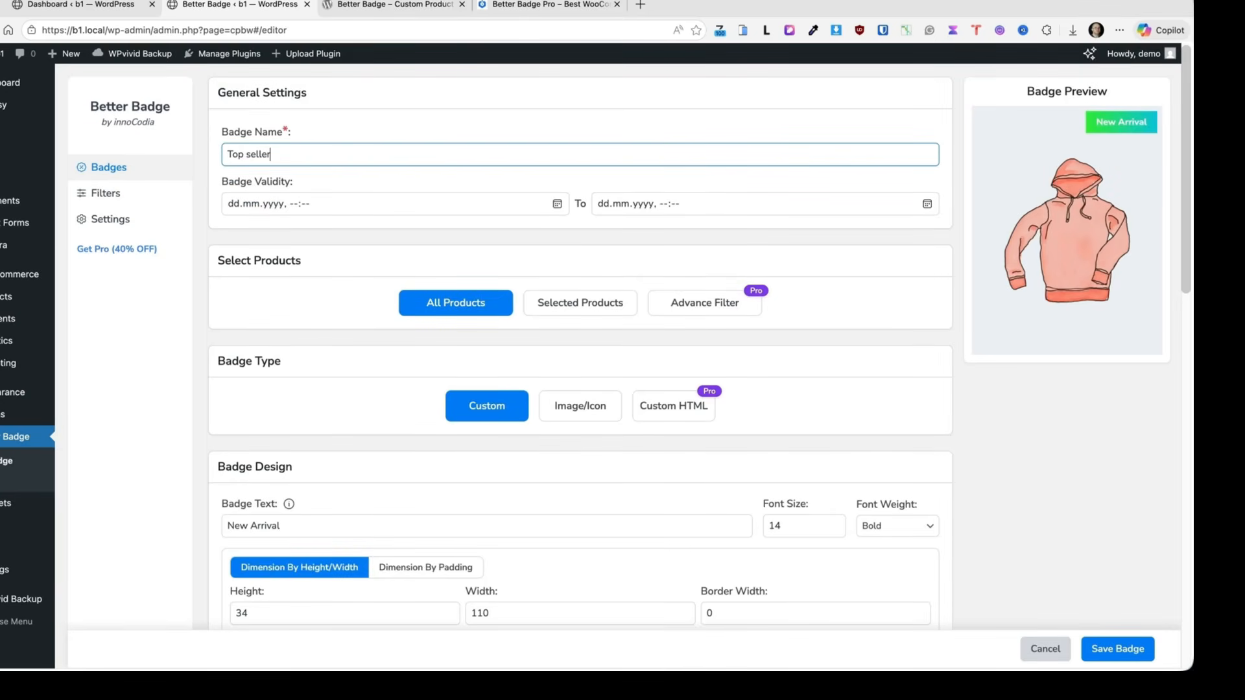
Step: Set the badge validity from 18.11.2025, 12:08 to 25.11.2025, 12:08
click(235, 206)
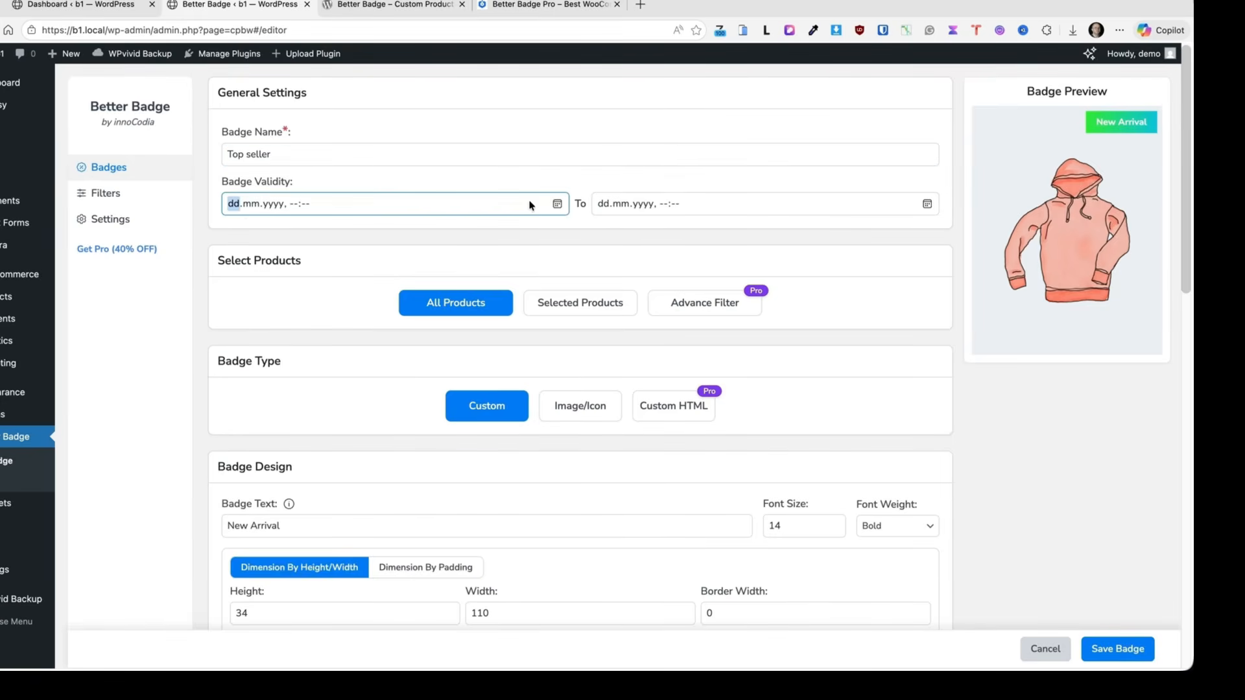
click(557, 204)
click(256, 330)
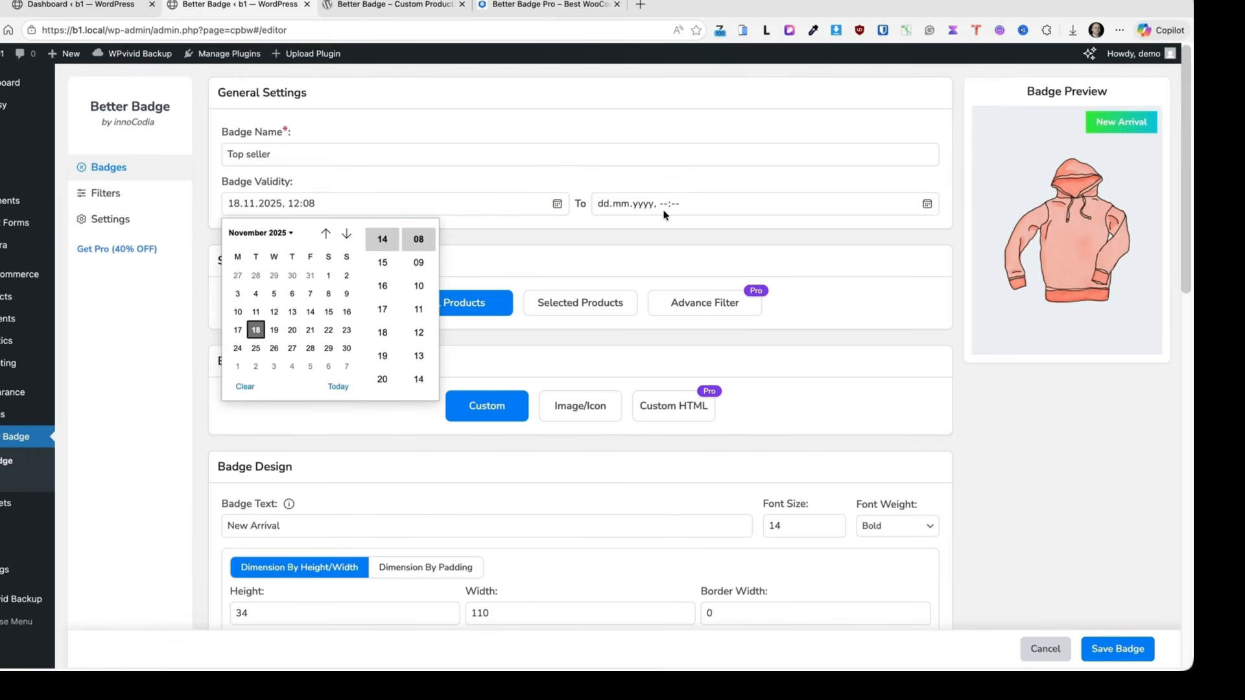
click(597, 206)
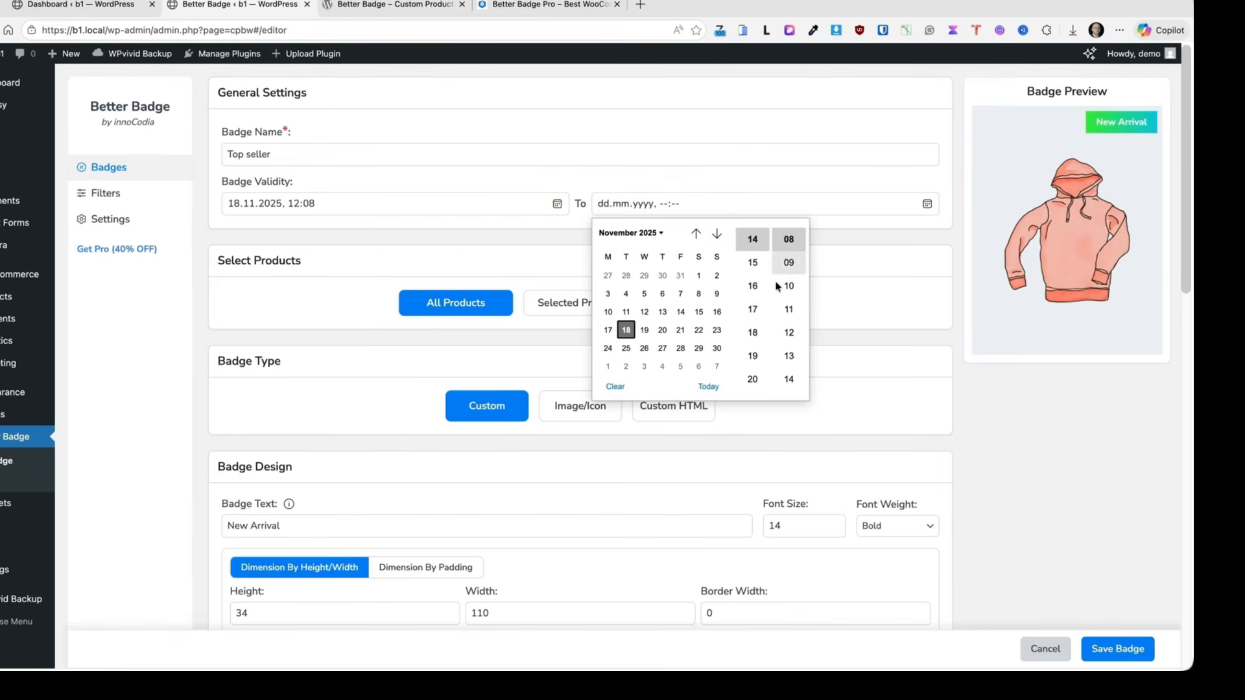
click(626, 351)
click(253, 303)
Step: Restrict the badge to selected products, searching for "blouse" and adding the Blouse product
scroll(402, 292, down, 1)
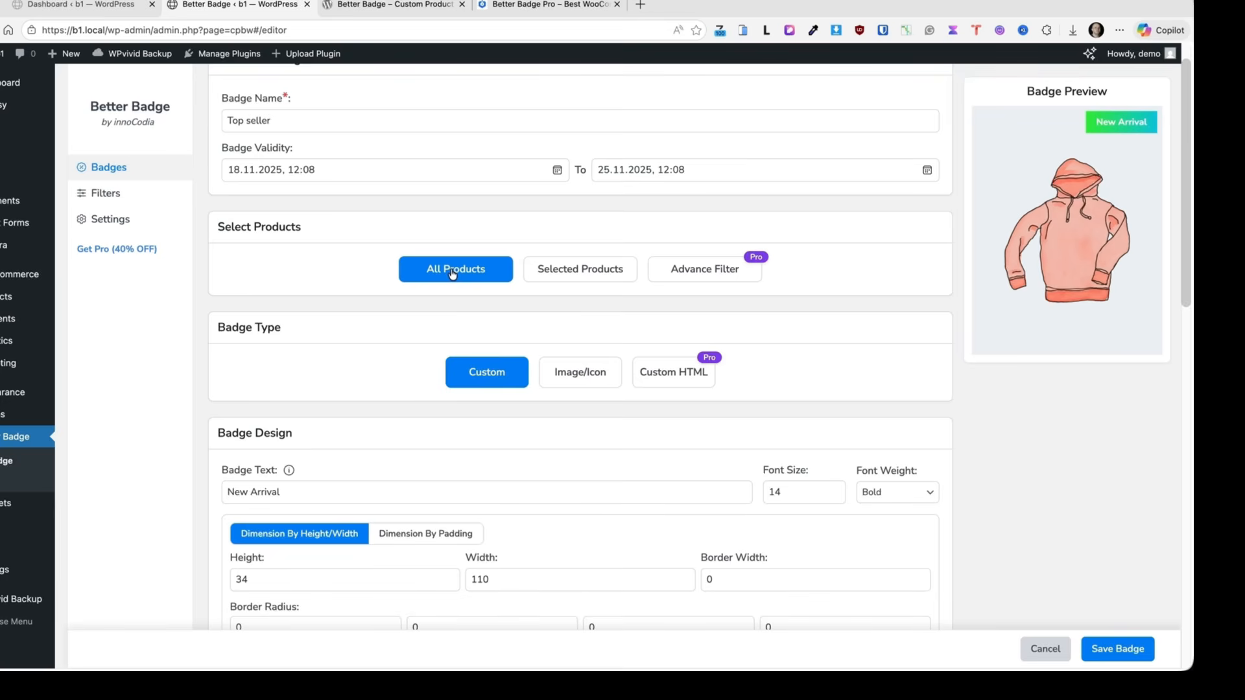
click(590, 276)
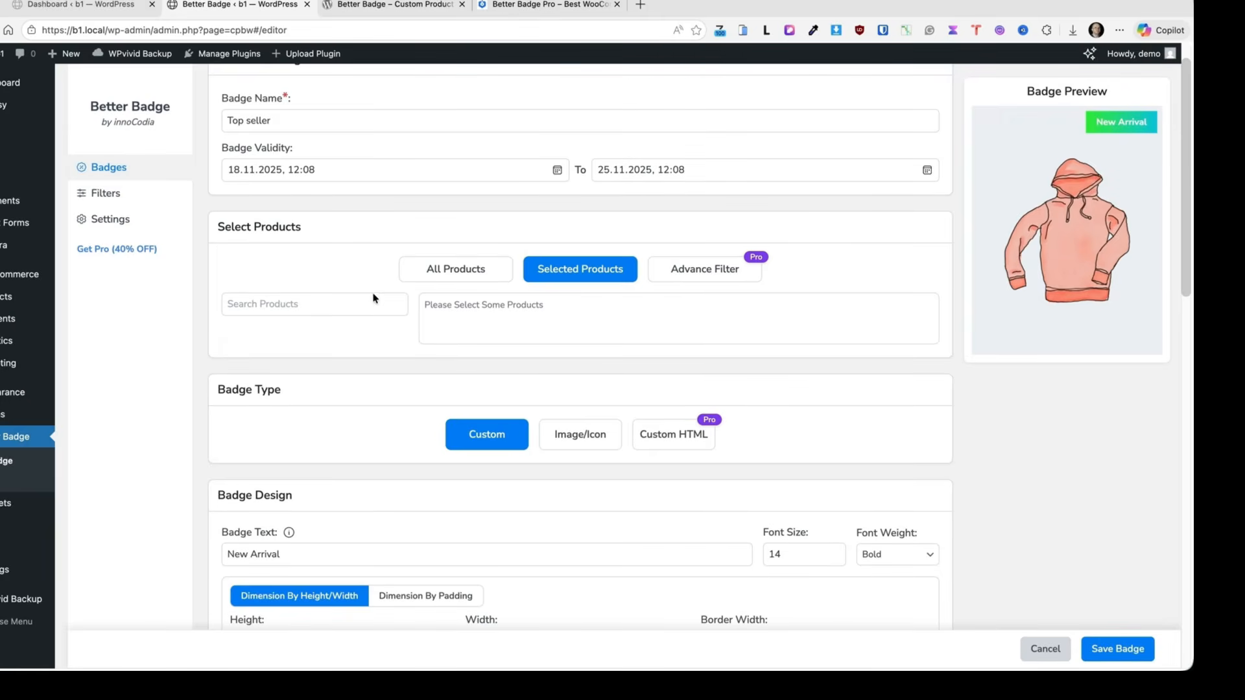
click(286, 309)
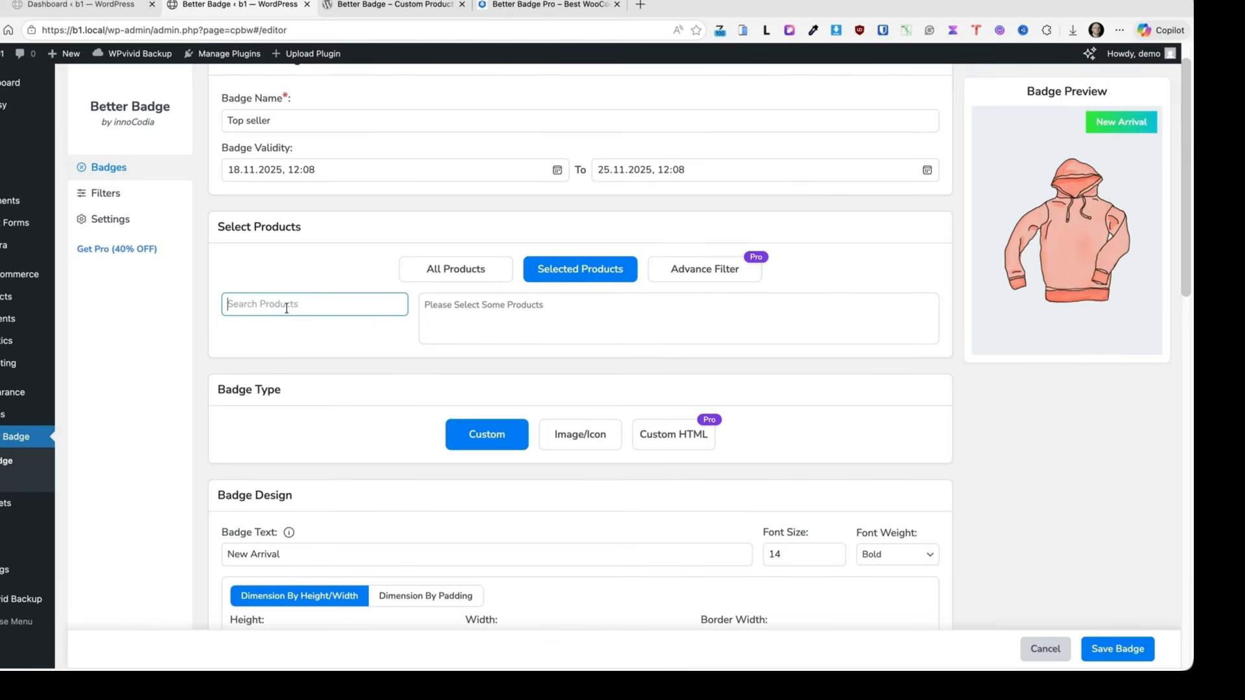
text(blouse)
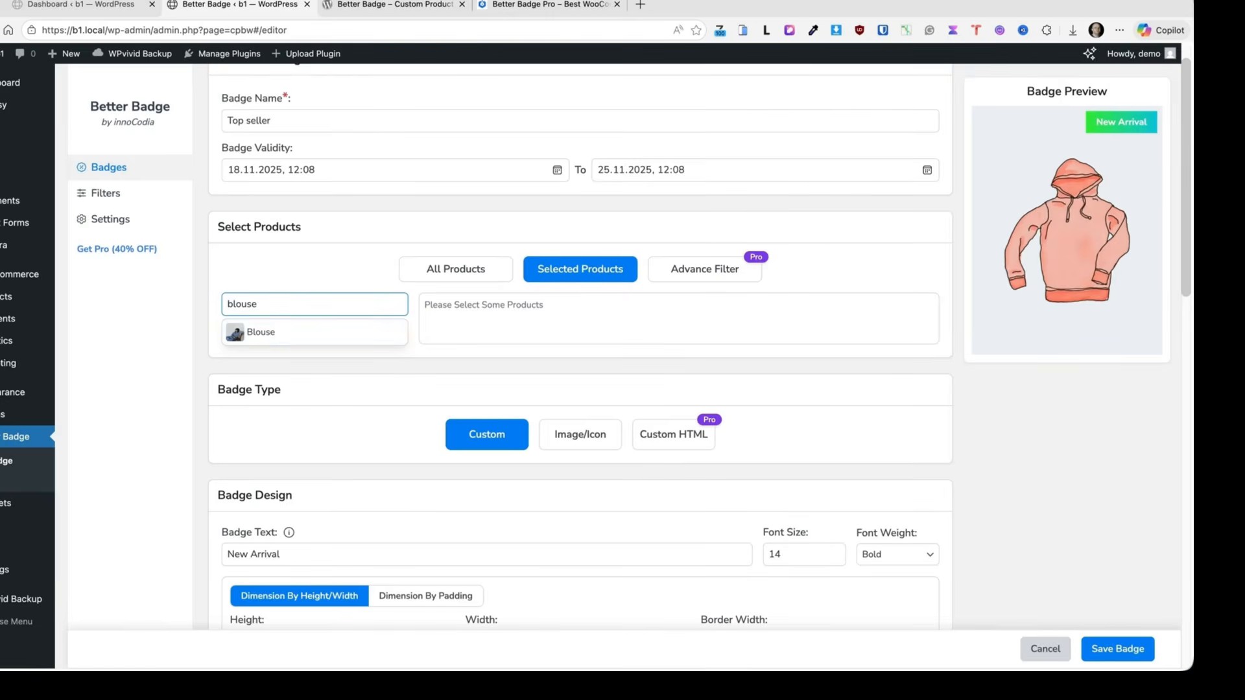
click(266, 335)
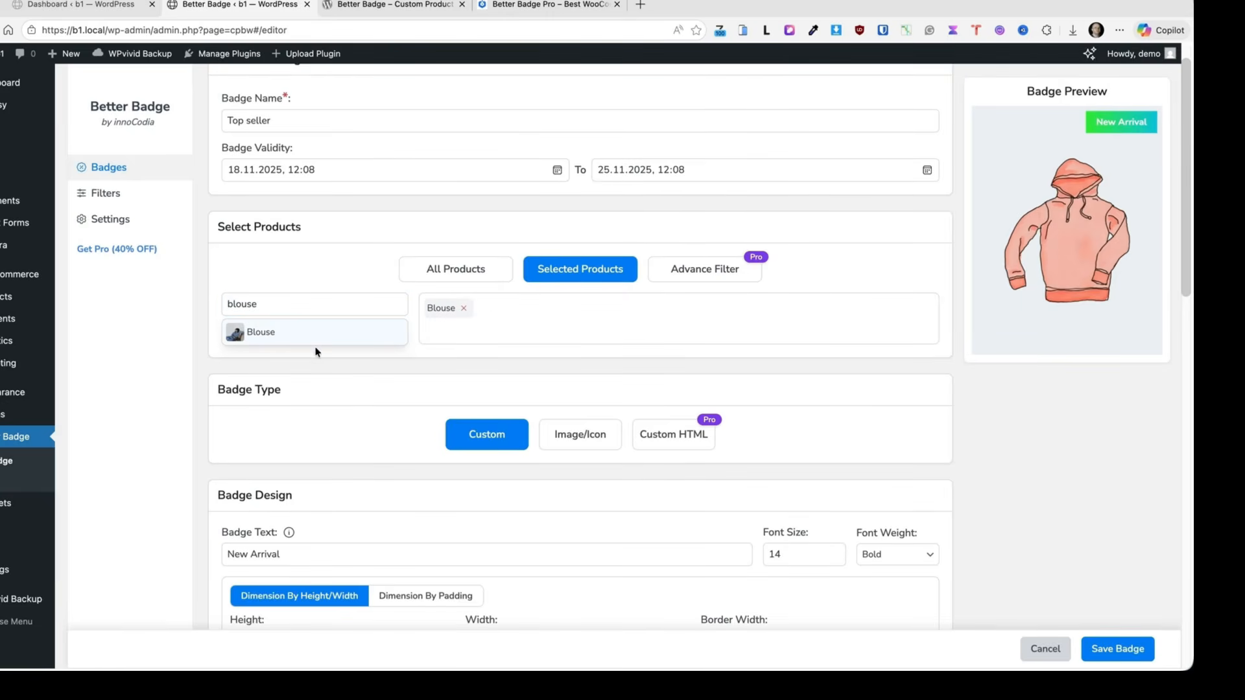
click(449, 365)
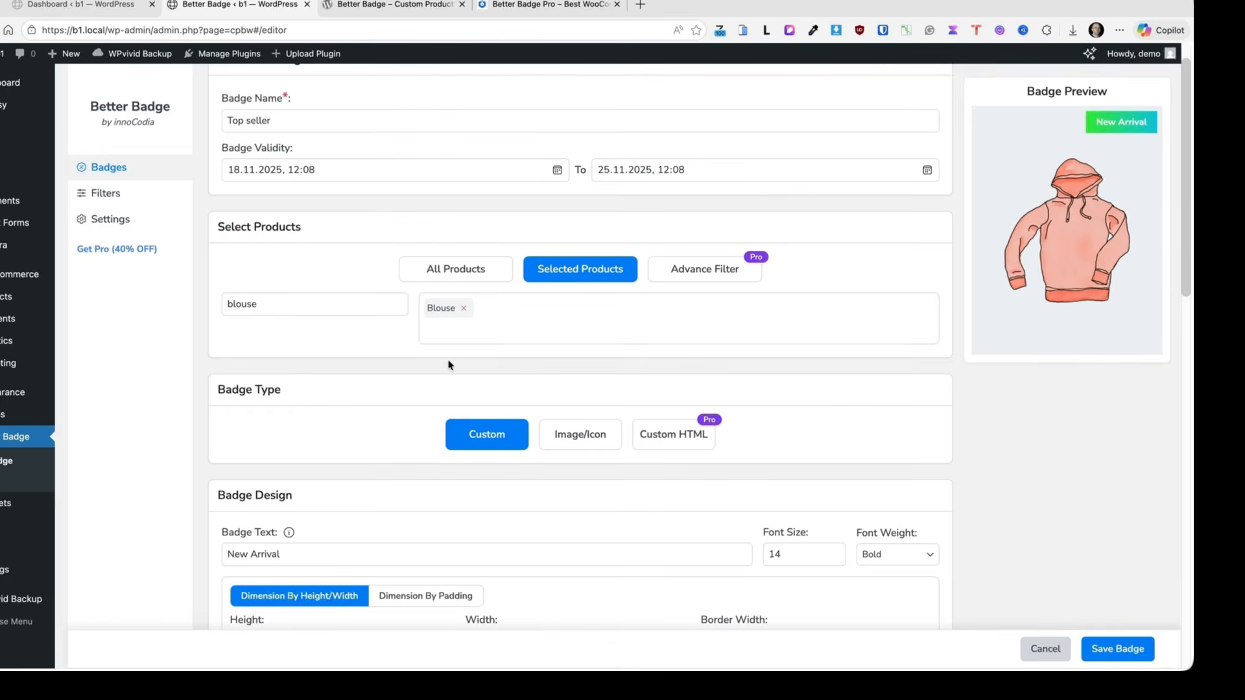
Step: Change the badge type to Image/Icon and choose the dark shield-shaped SALE image from the Sale collection
scroll(441, 350, down, 3)
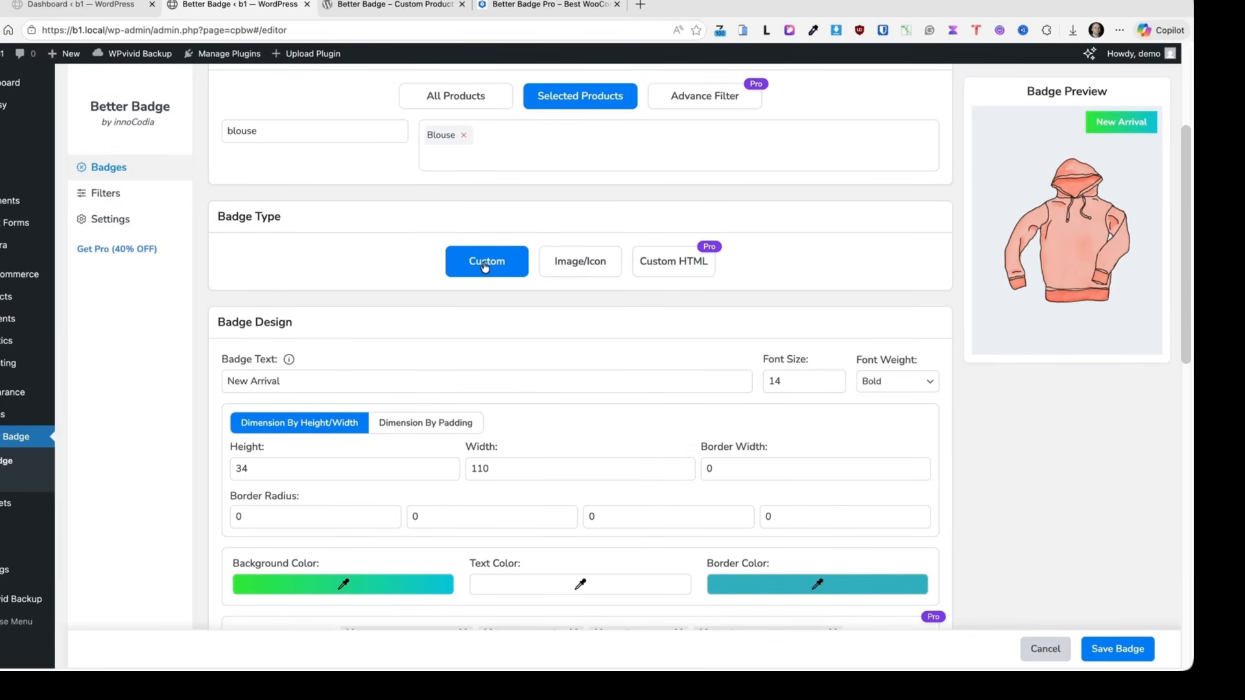
click(580, 268)
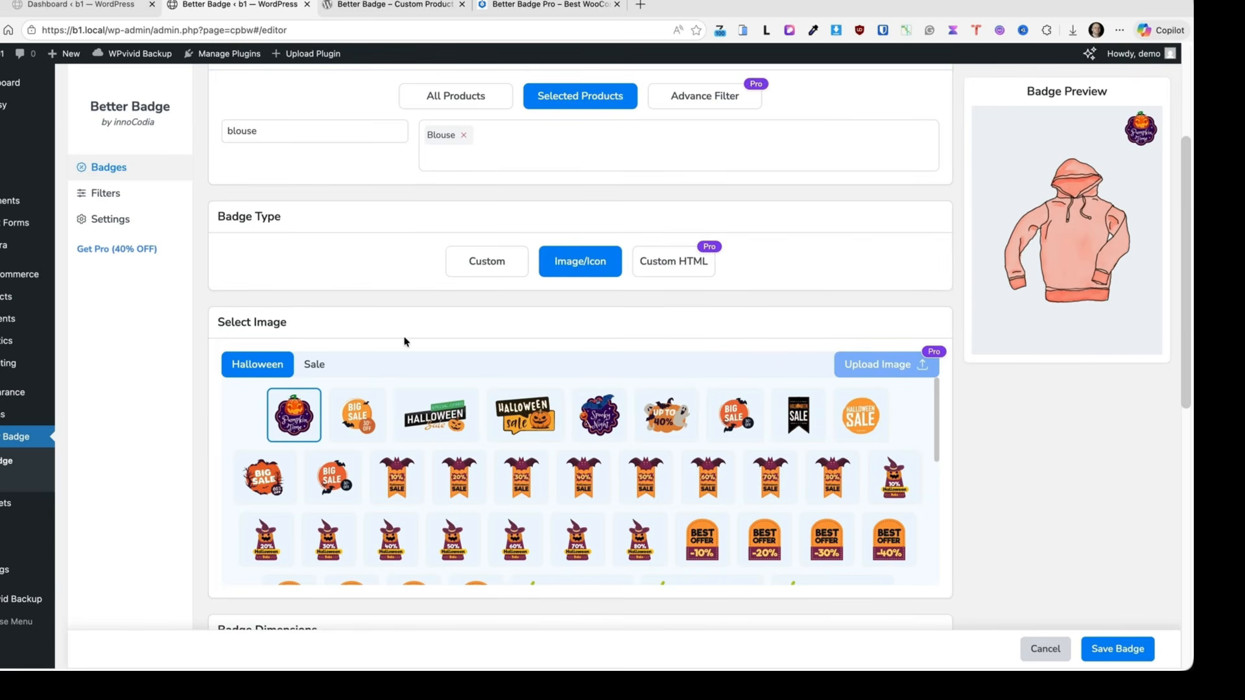
scroll(389, 344, down, 1)
click(319, 345)
click(249, 344)
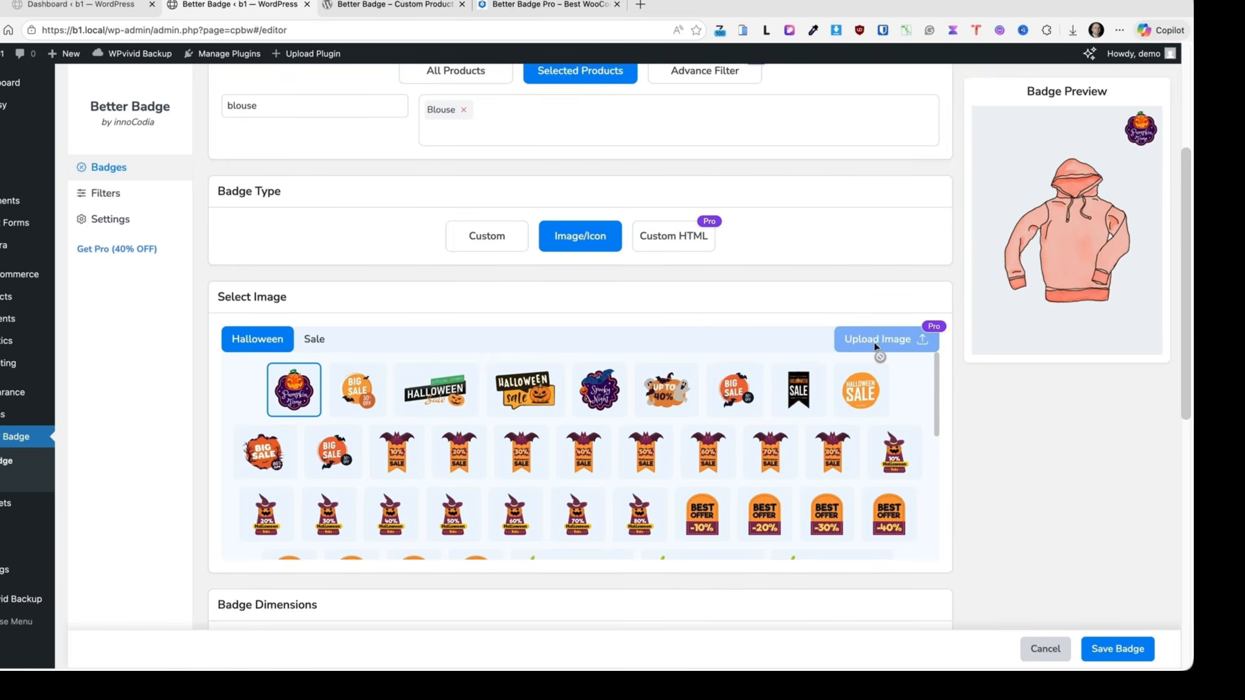
click(310, 341)
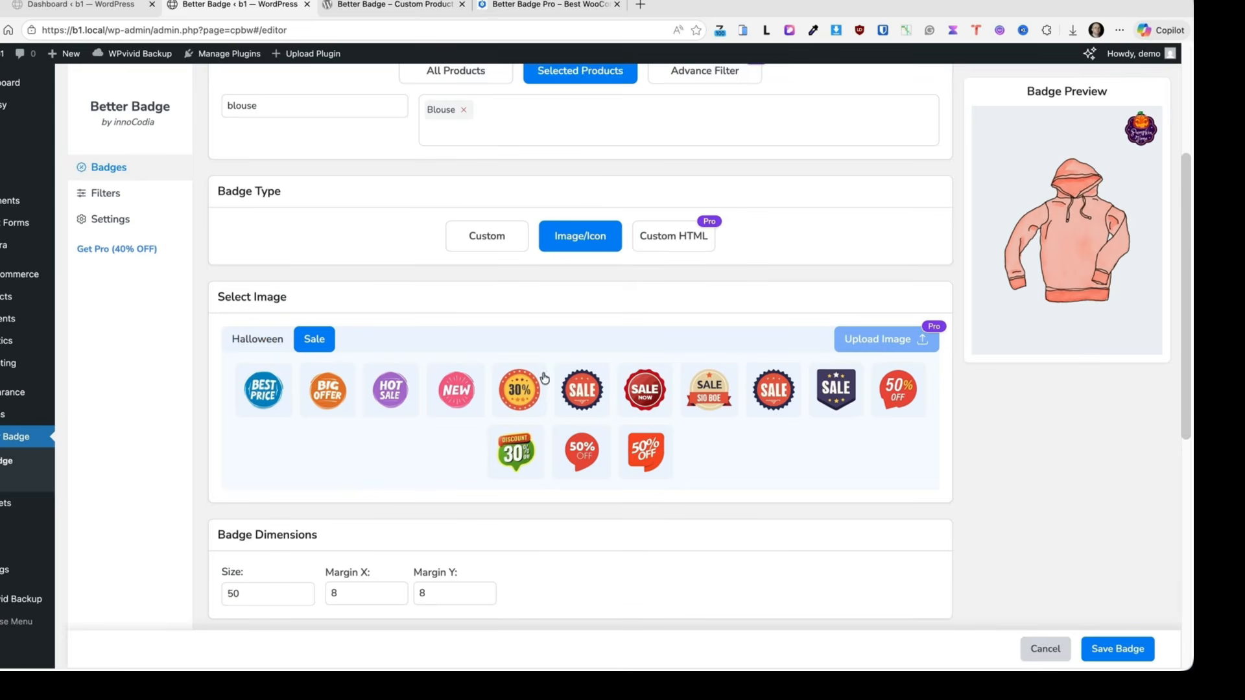
click(836, 389)
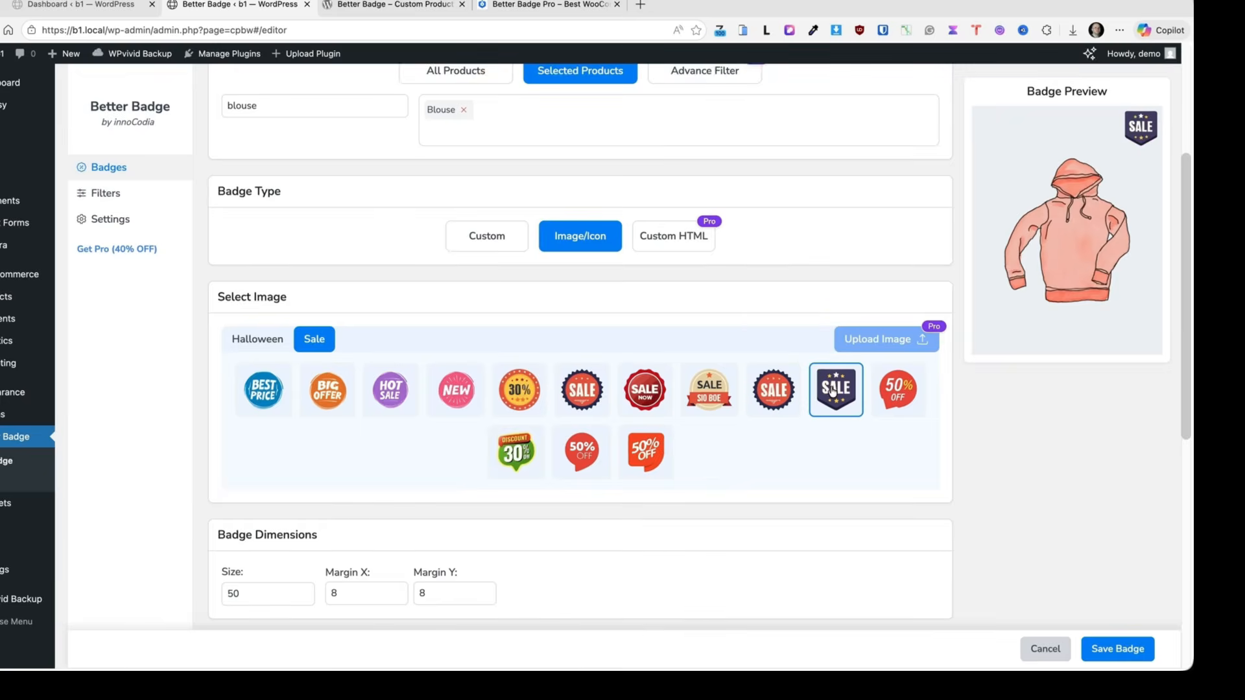
scroll(216, 358, down, 4)
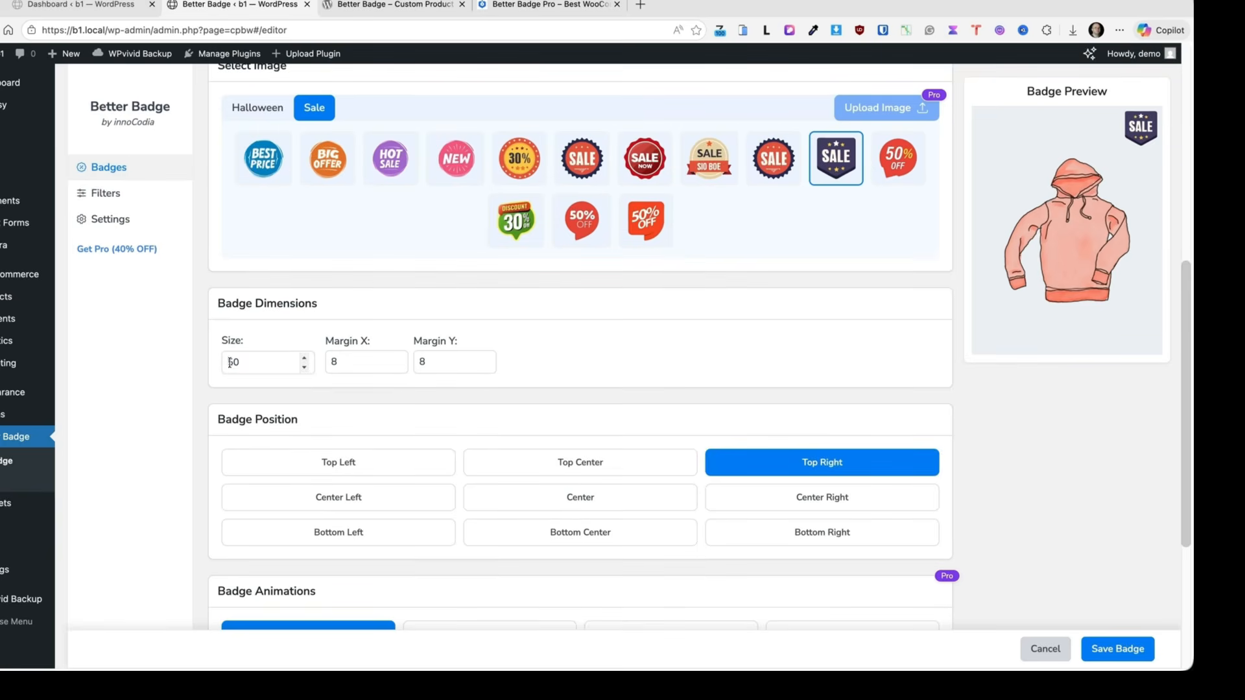
click(230, 362)
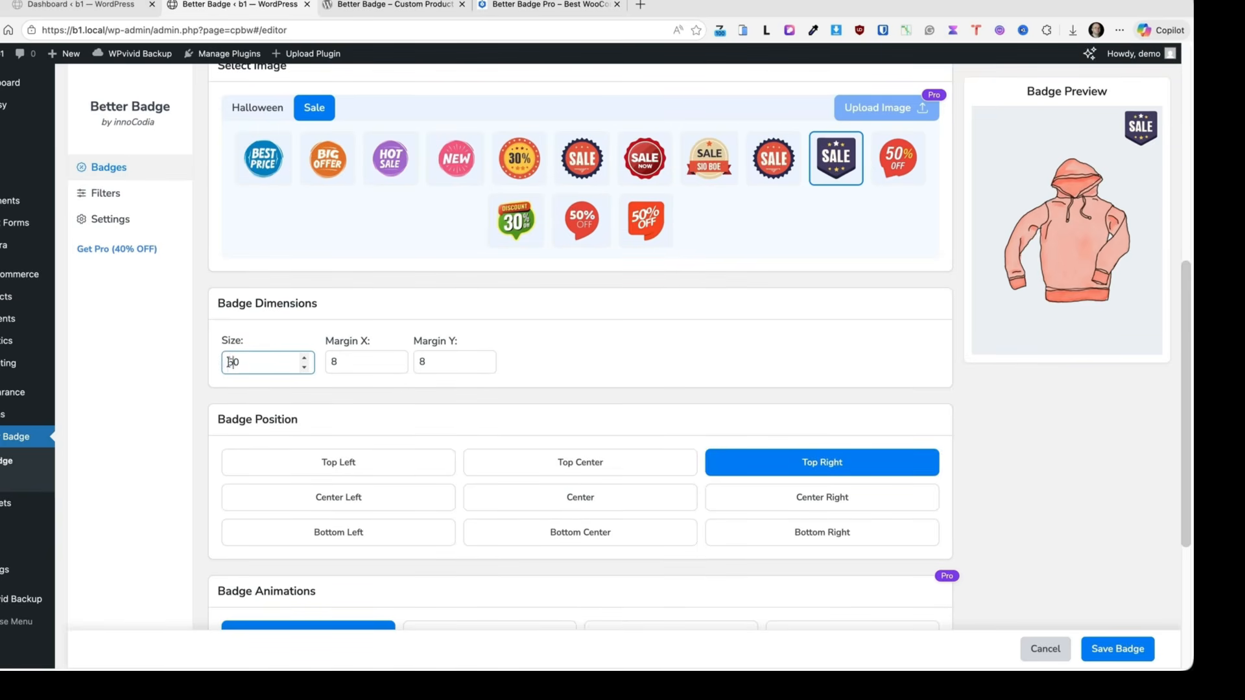
click(650, 401)
Step: Open the storefront in a new browser tab and go to its Shop page to view the product images
super+click(3, 55)
click(386, 4)
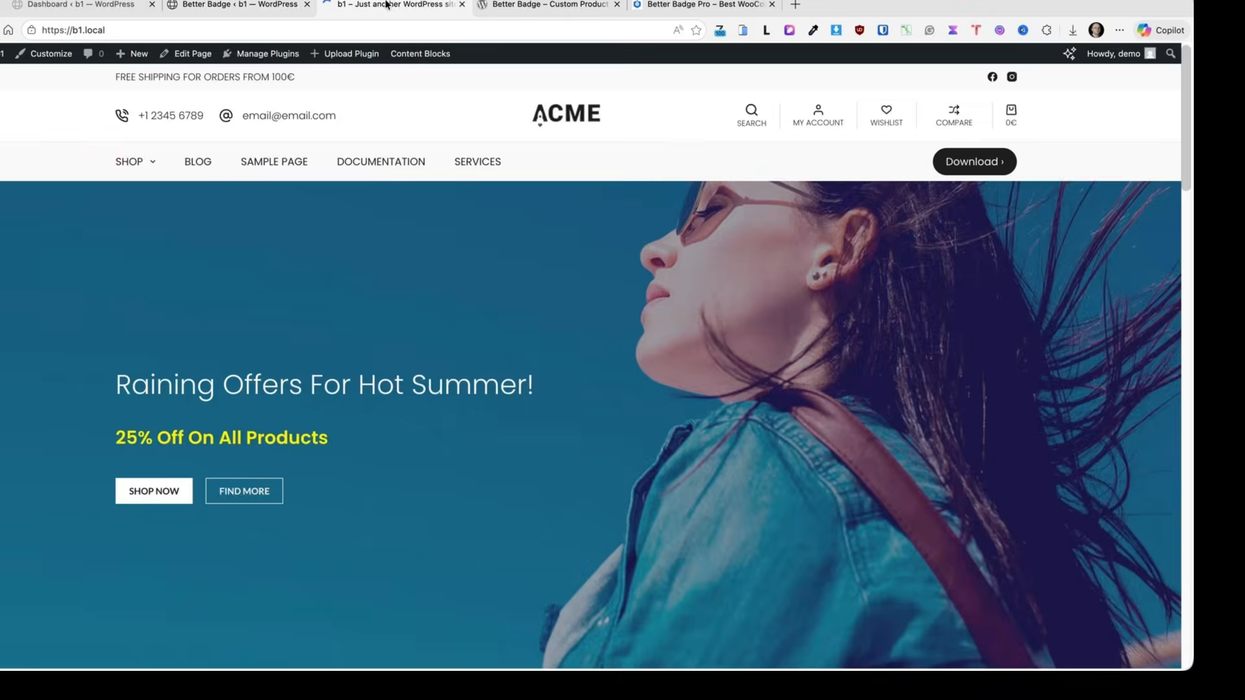
click(129, 162)
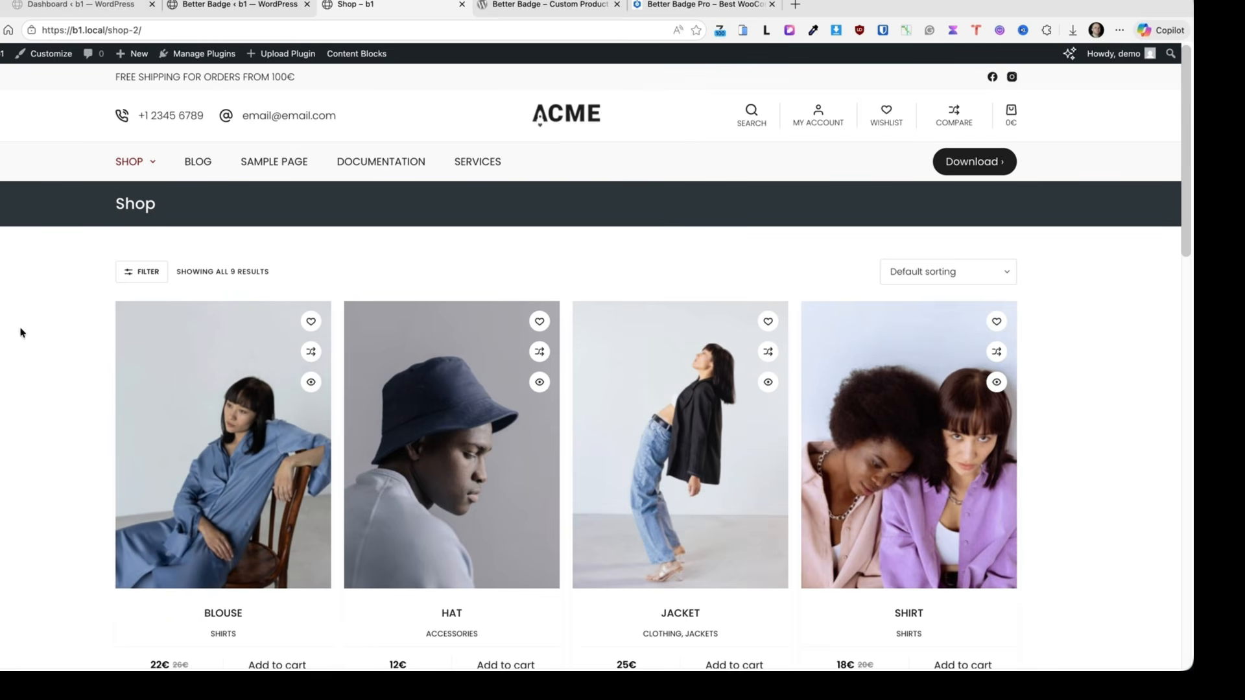
Step: Return to the badge editor, set the badge position to Bottom Left and save the badge
click(66, 3)
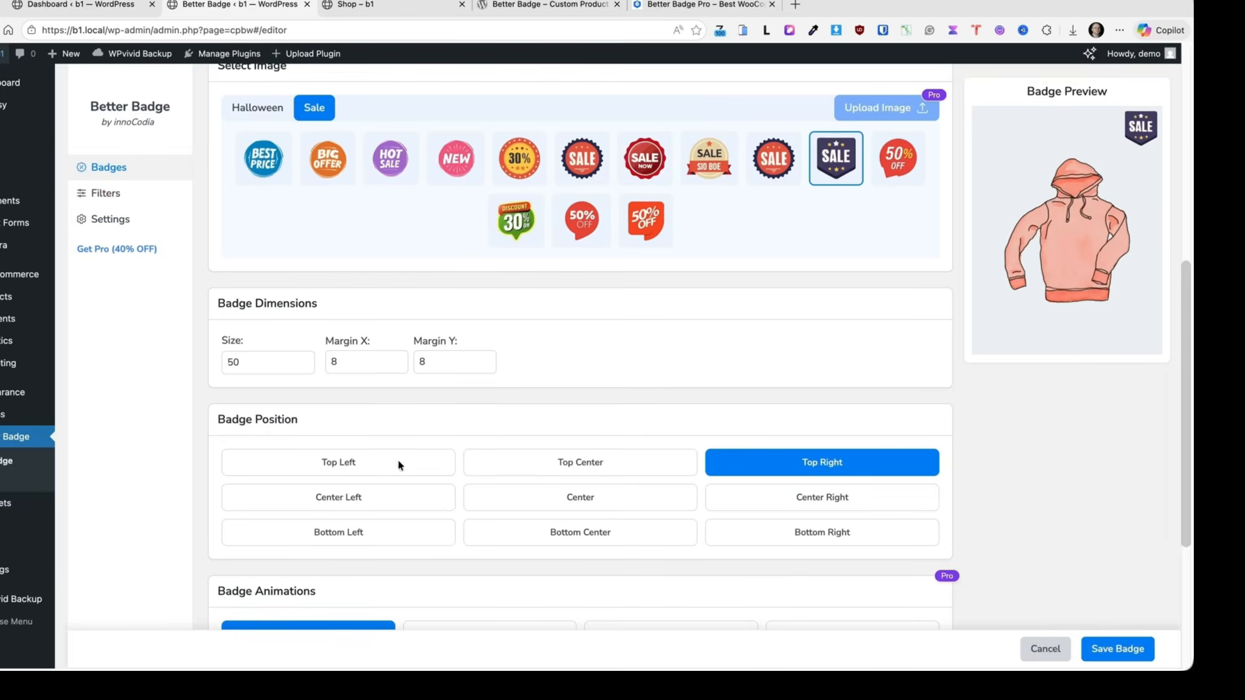
click(340, 539)
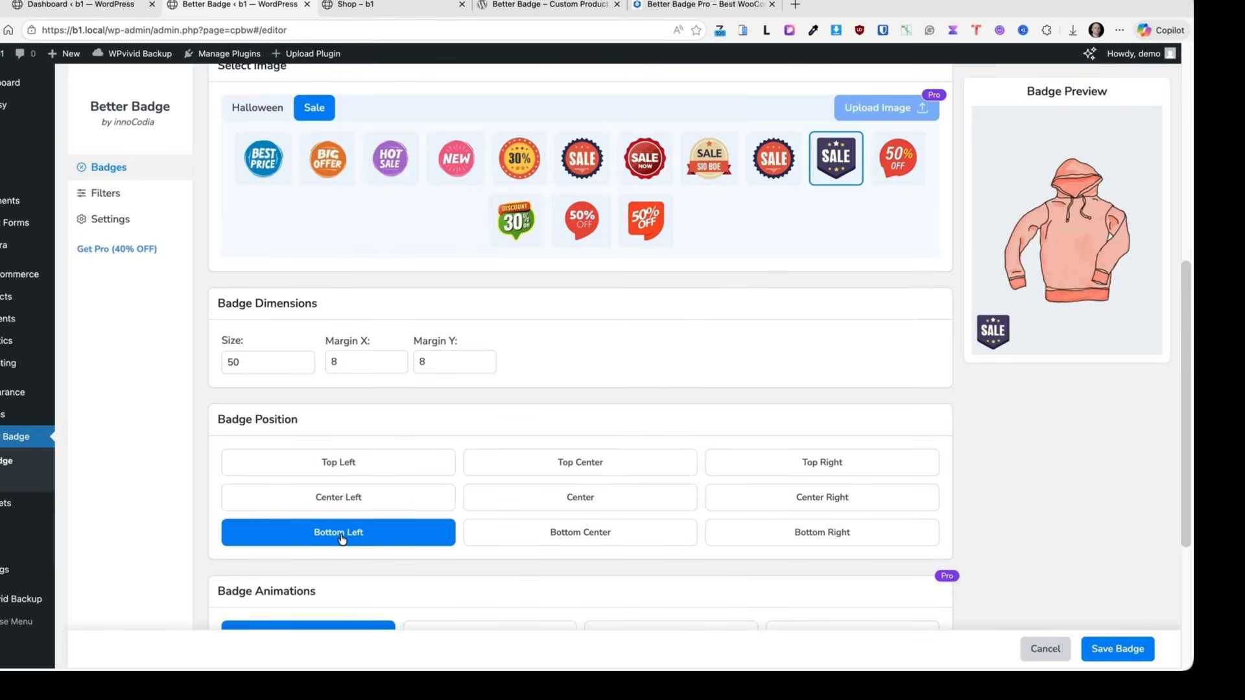
scroll(342, 539, down, 4)
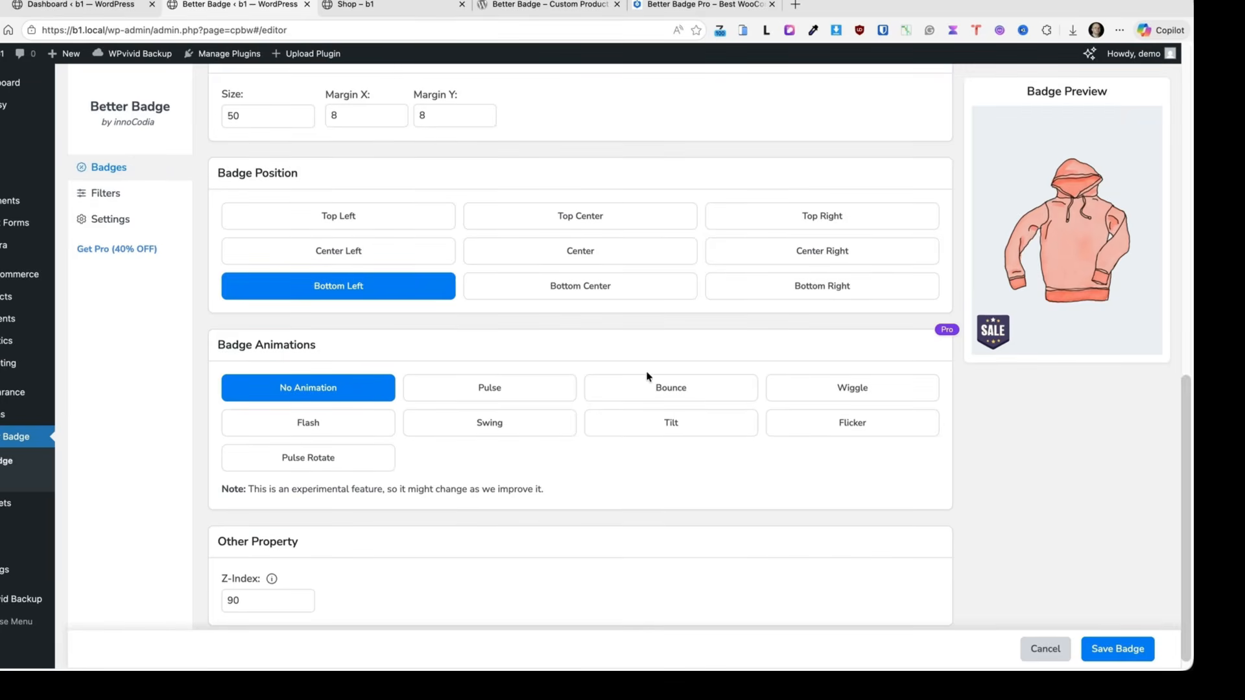
scroll(648, 381, down, 1)
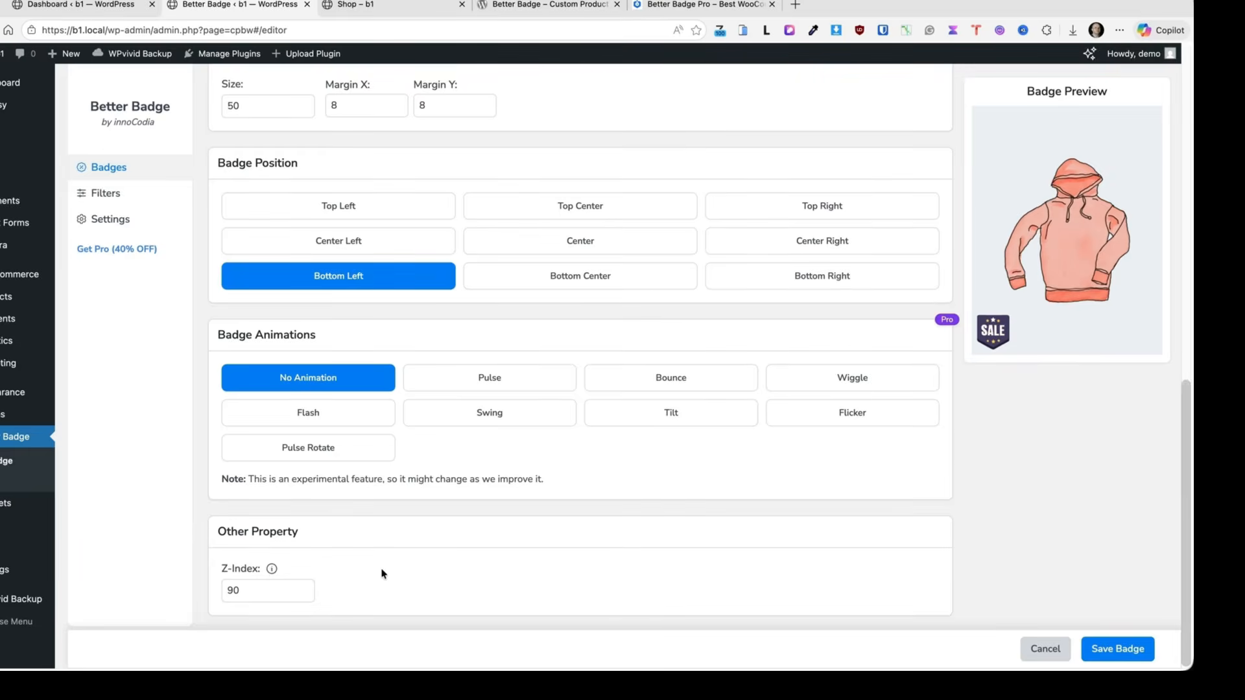
scroll(389, 564, up, 4)
scroll(398, 556, down, 4)
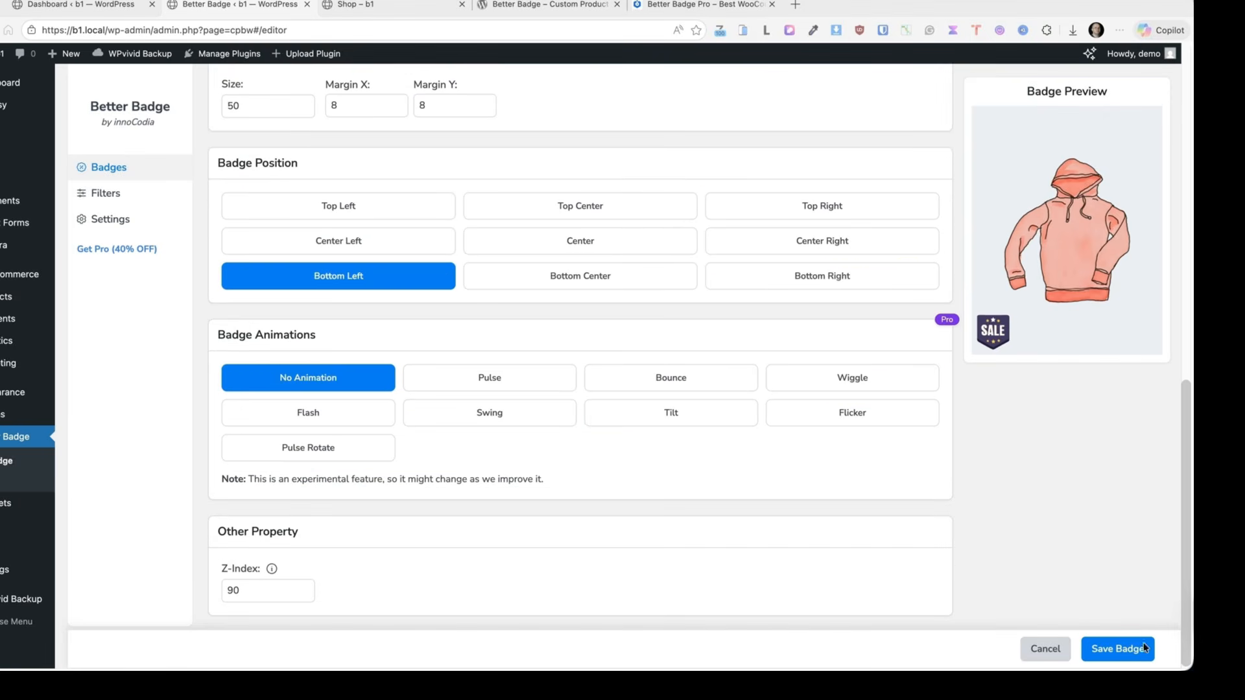
click(1117, 650)
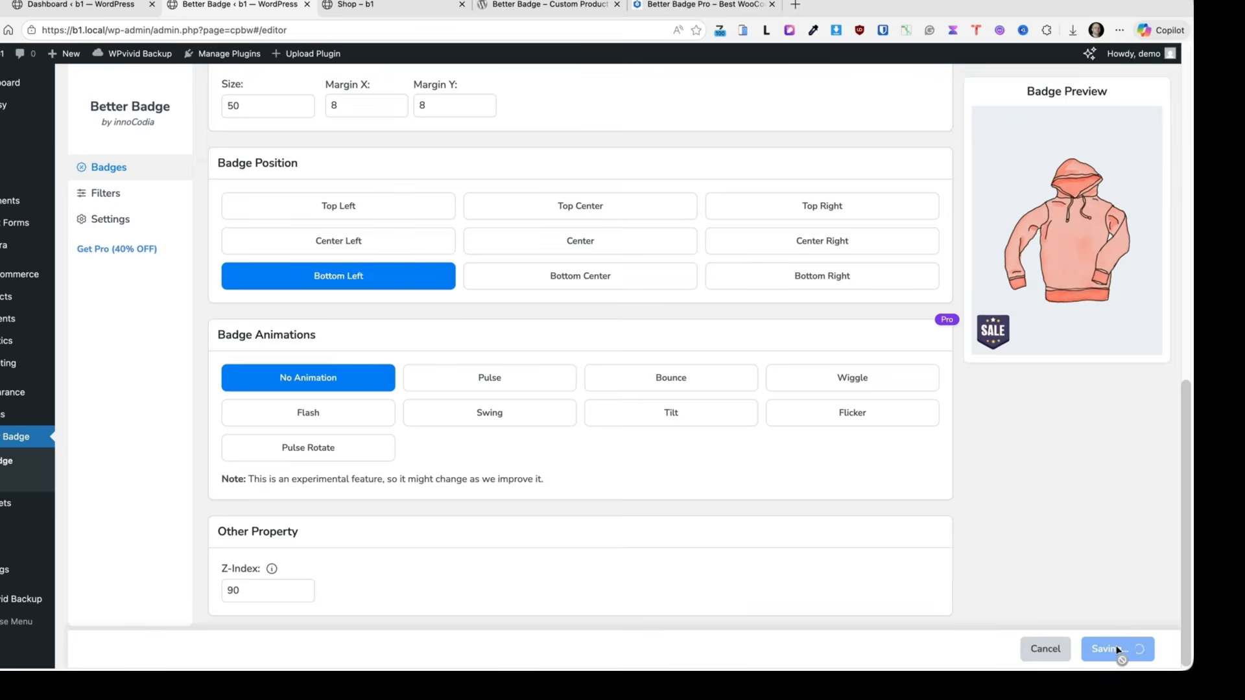
Step: Check the badge on the storefront's Shop page and open the Blouse product page
click(357, 5)
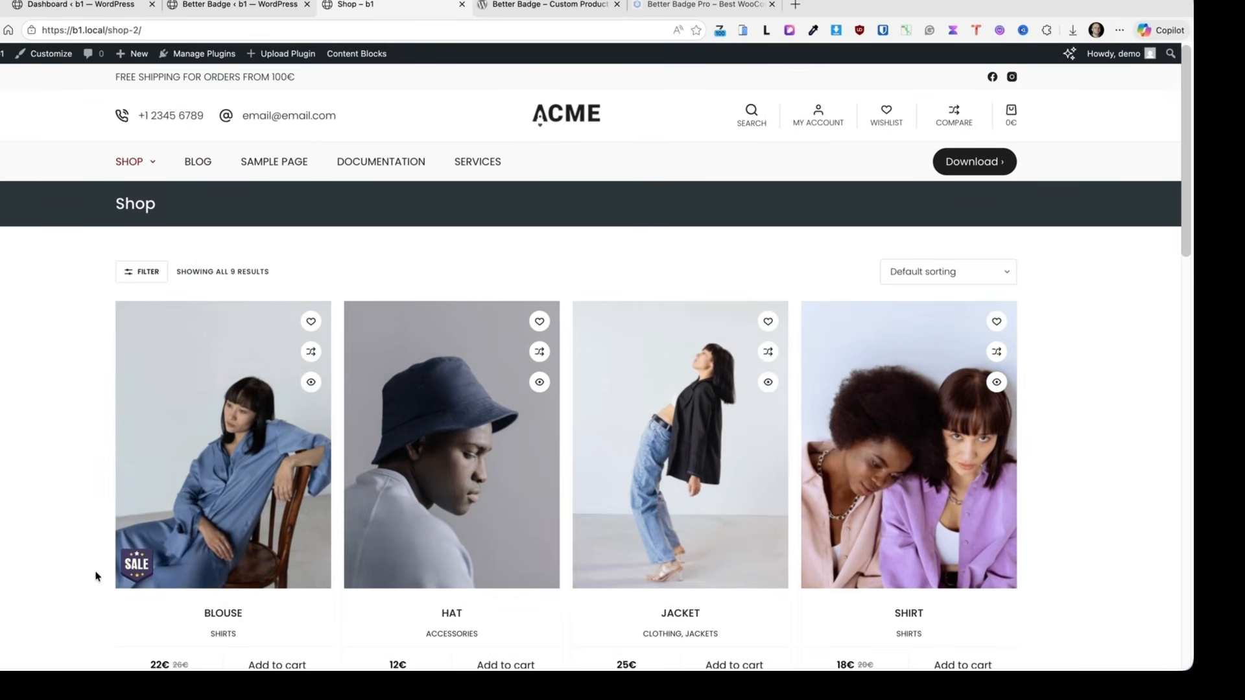
click(258, 500)
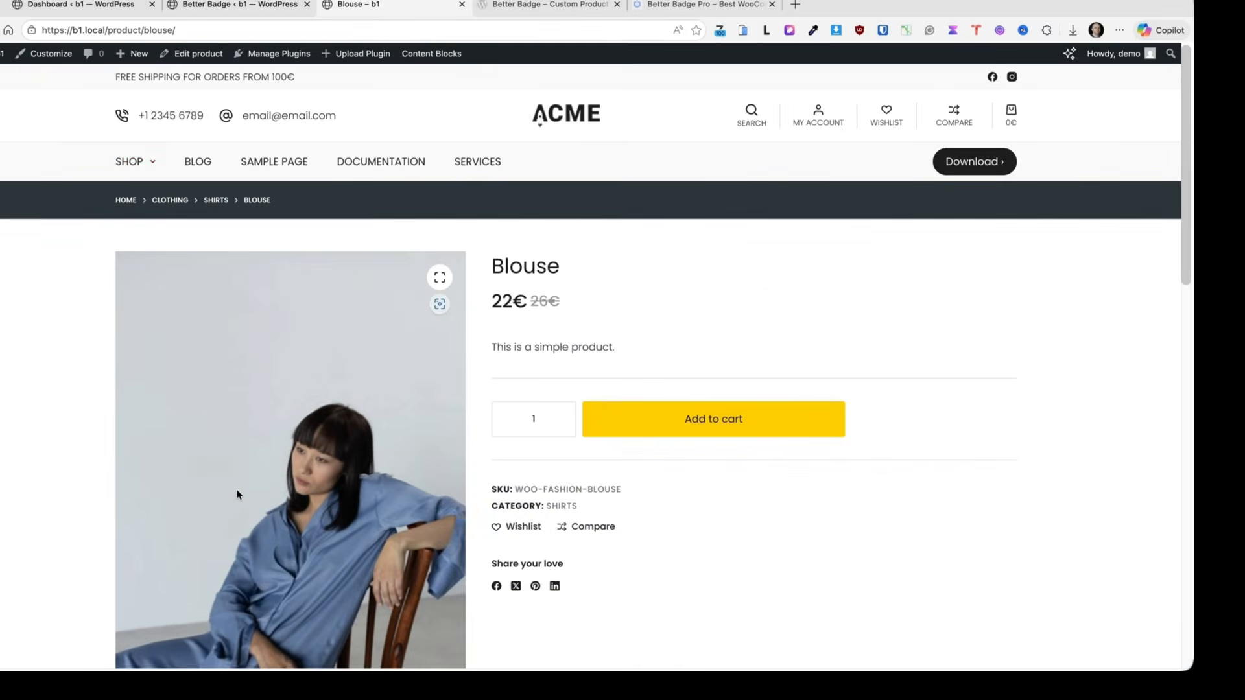
Step: Check the badge on the Blouse product page's main image and return to the Better Badge admin page
scroll(237, 494, down, 3)
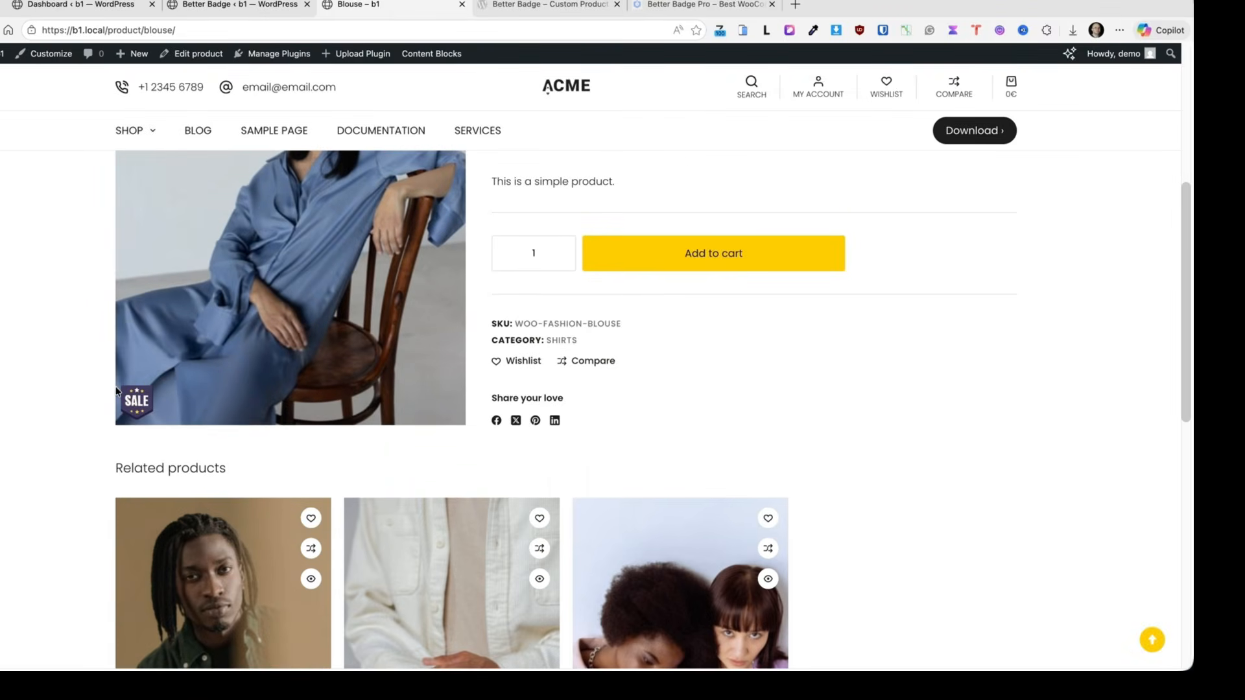
click(234, 5)
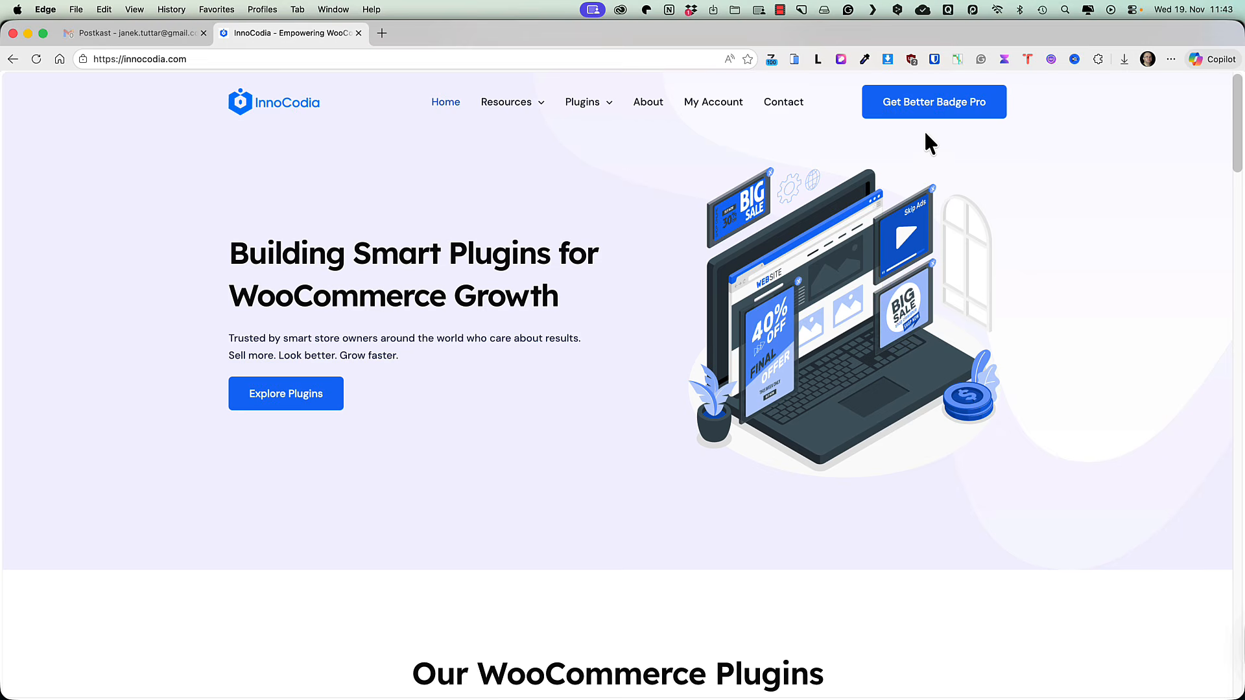
Step: Open the Better Badge Pro page on the InnoCodia website and view the yearly and lifetime pricing plans
click(913, 105)
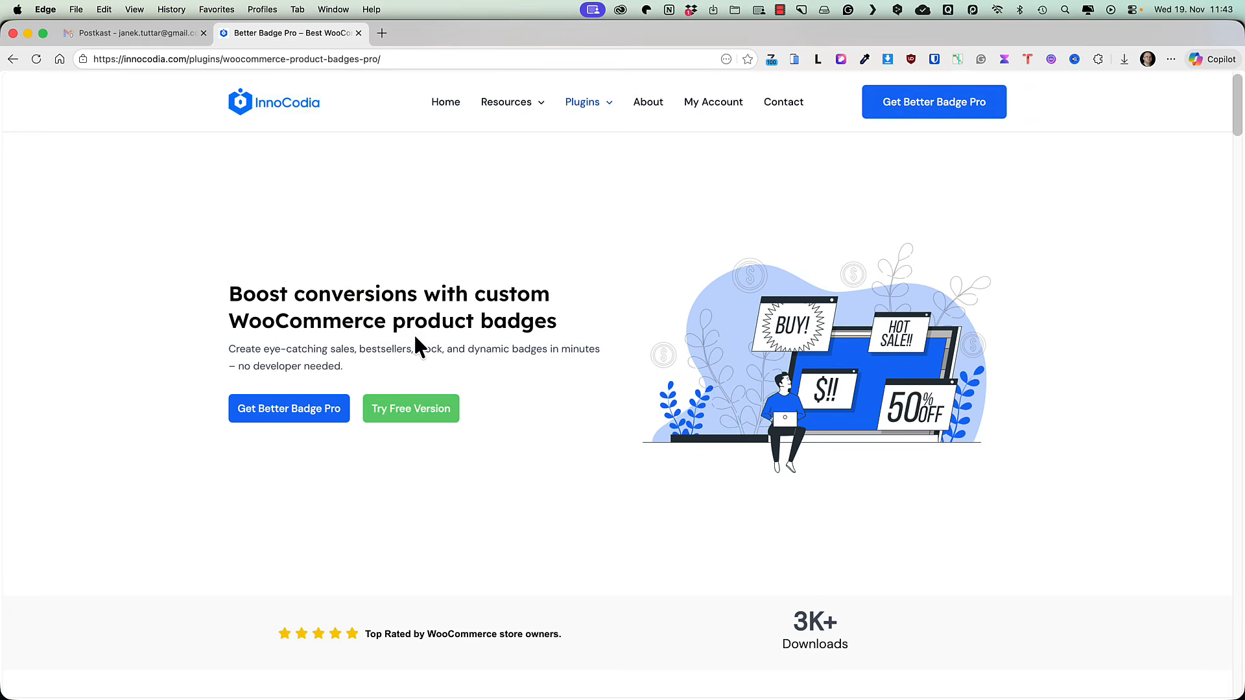
scroll(419, 345, down, 9)
scroll(422, 334, up, 2)
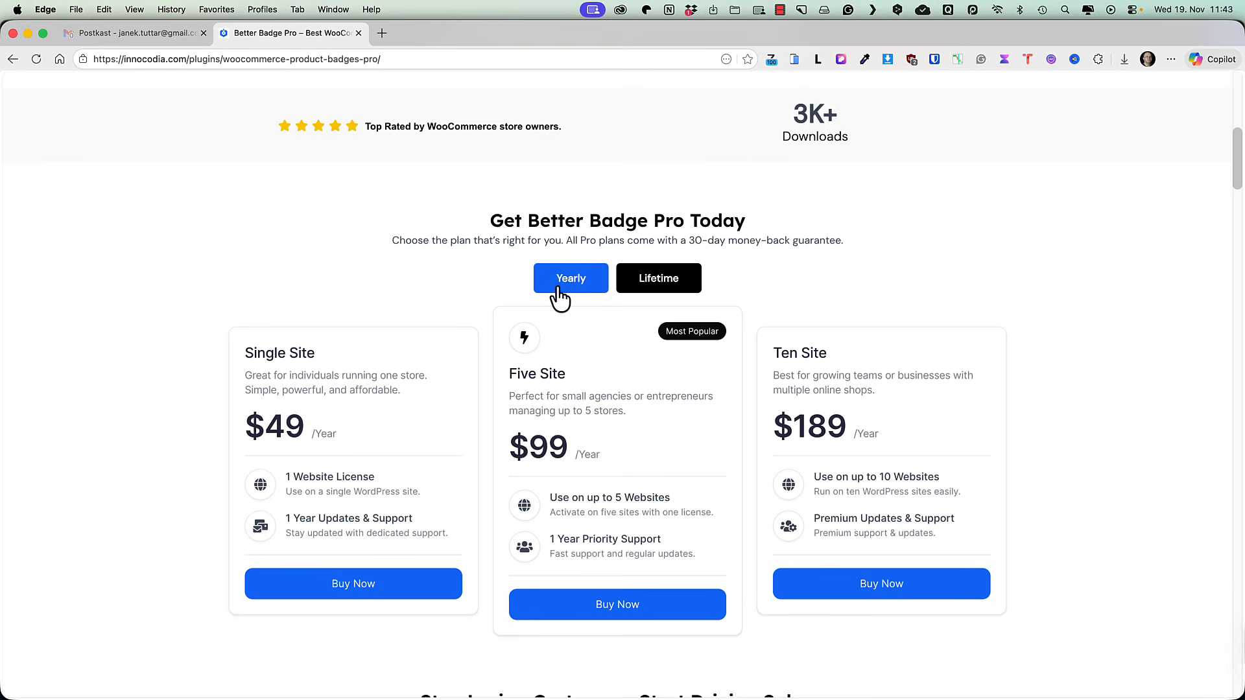
click(653, 289)
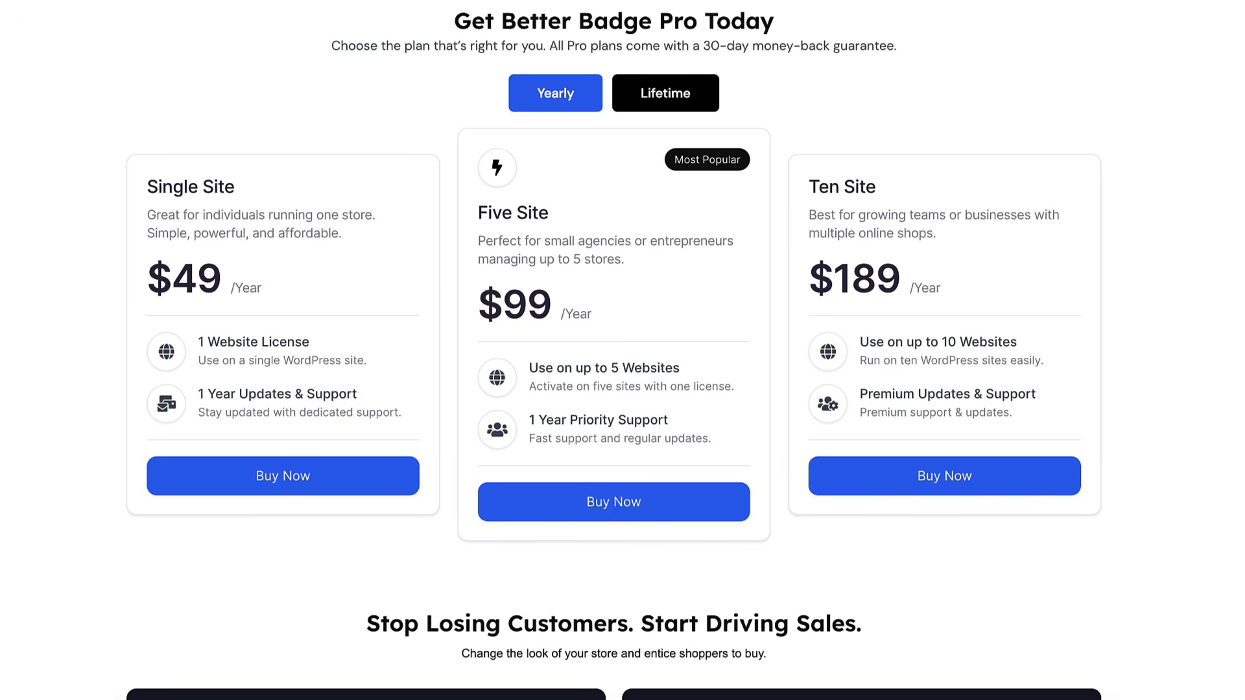
Step: Examine the Pro feature sections on placeholders, conditional filtering, badge types, visual customization and animations
scroll(126, 237, down, 8)
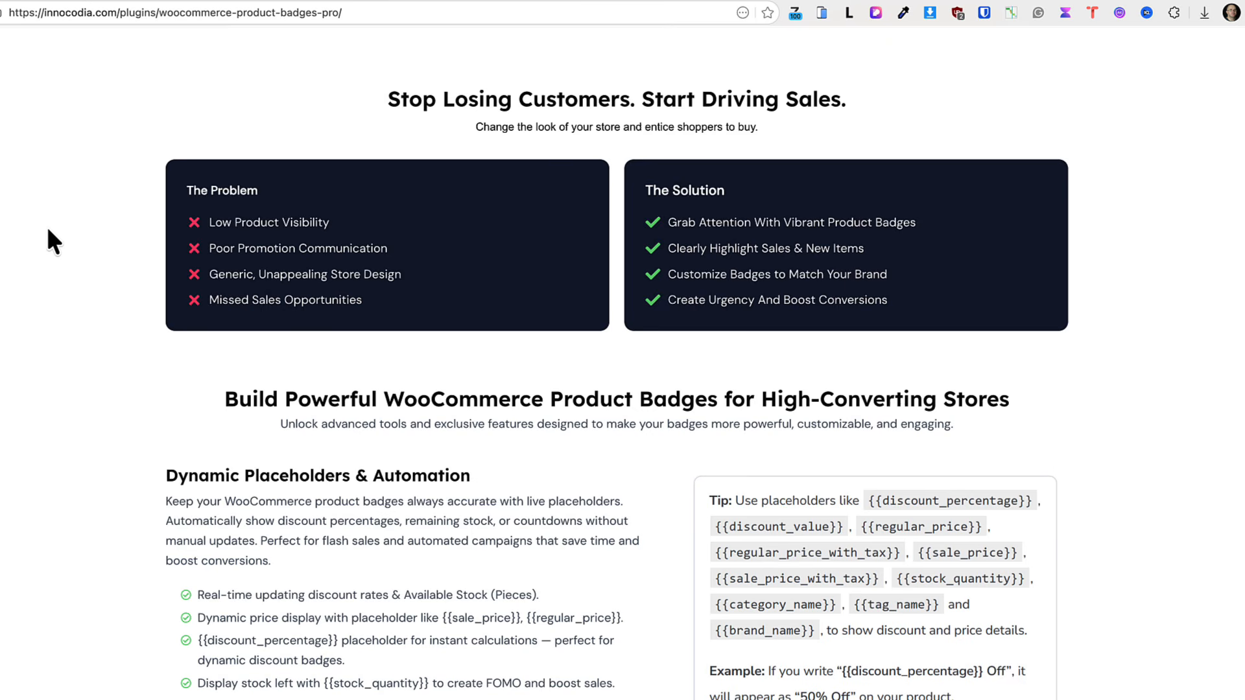
scroll(49, 231, down, 2)
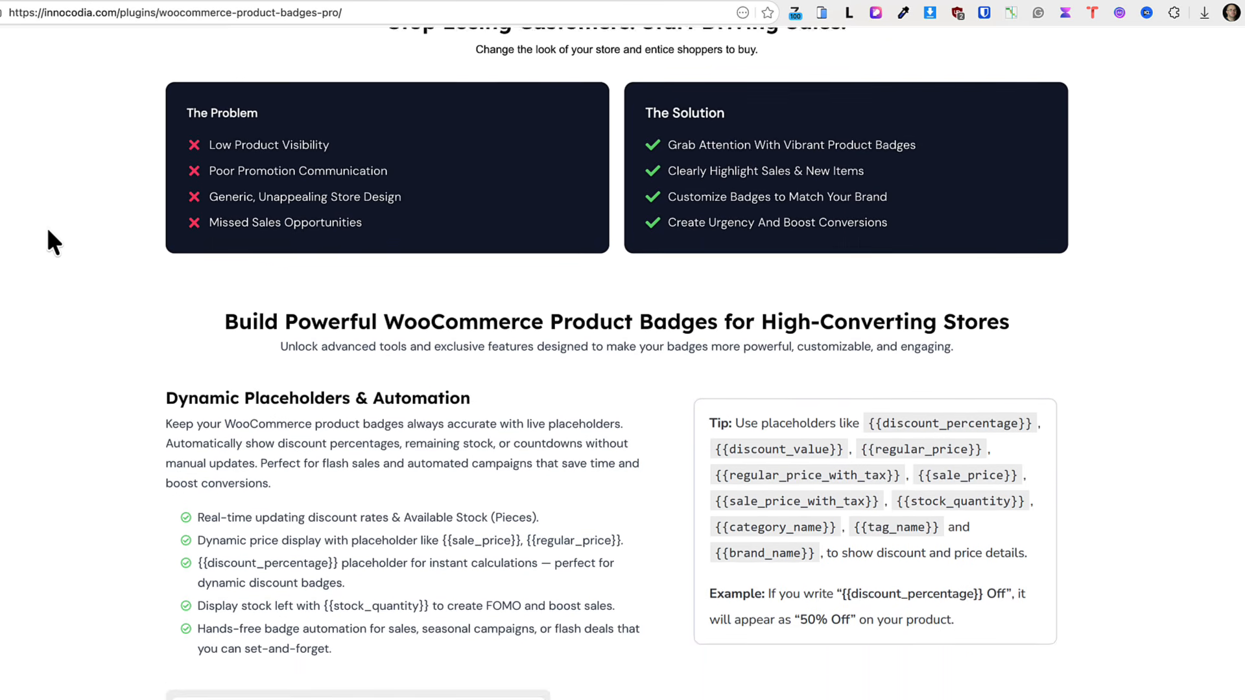
scroll(48, 230, down, 6)
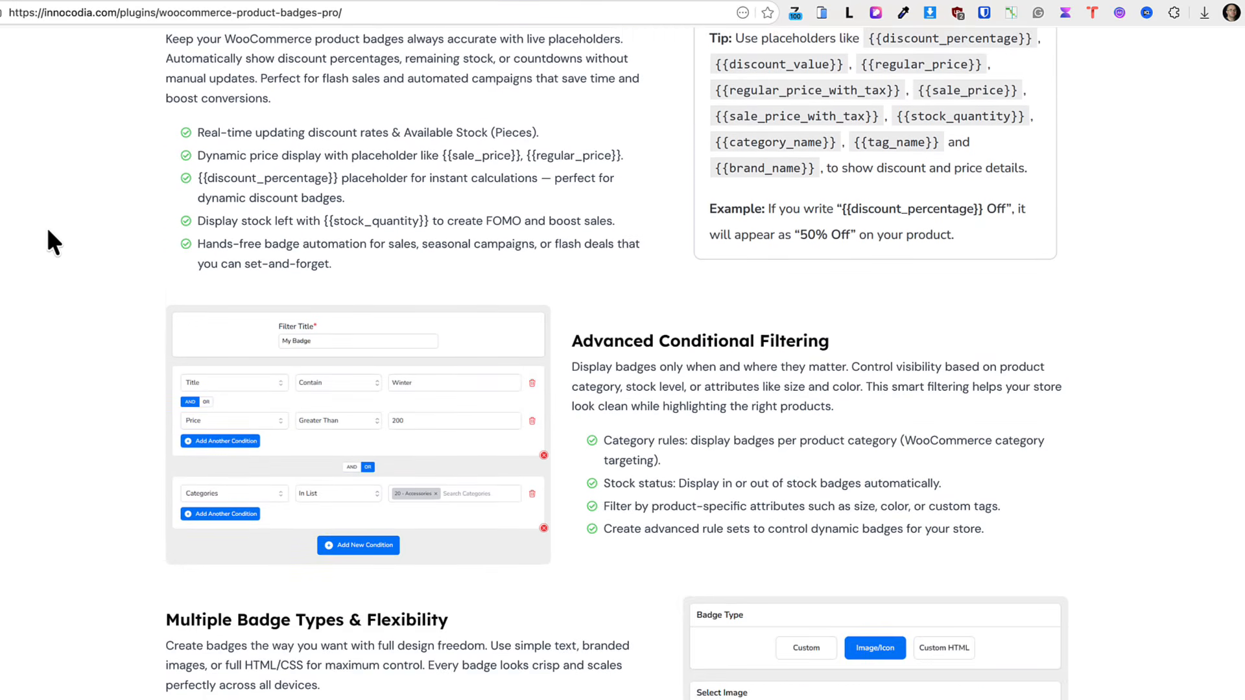
scroll(49, 231, down, 9)
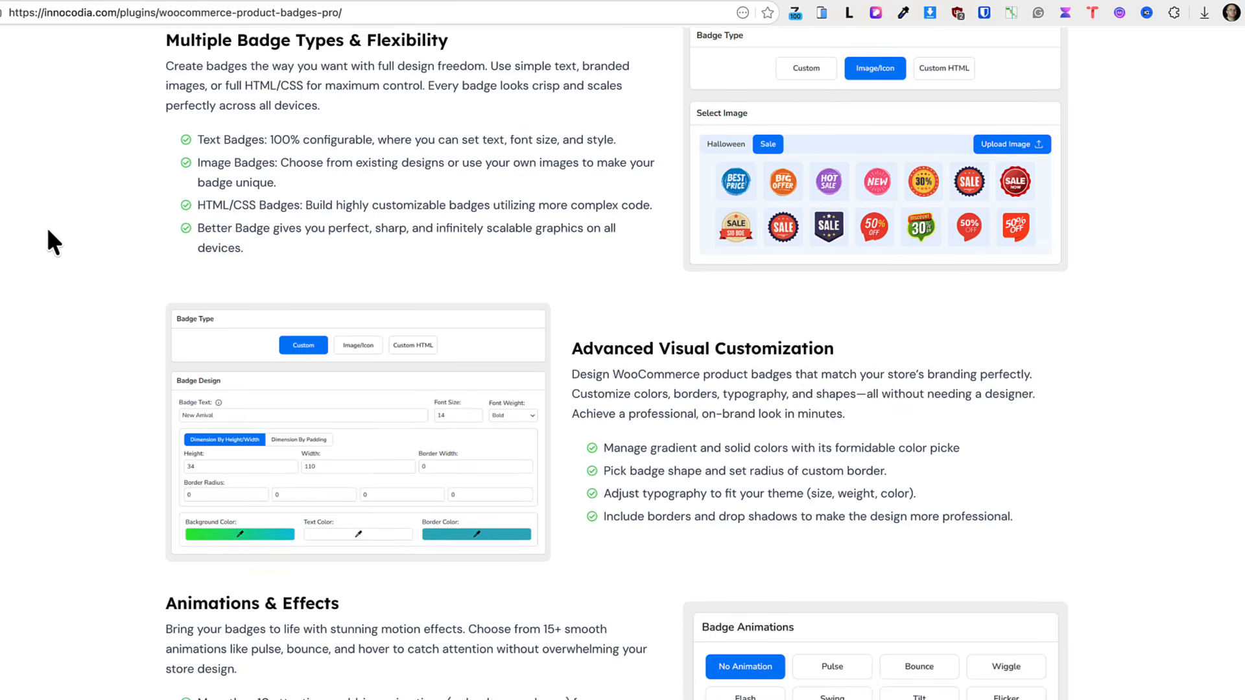
scroll(52, 242, down, 5)
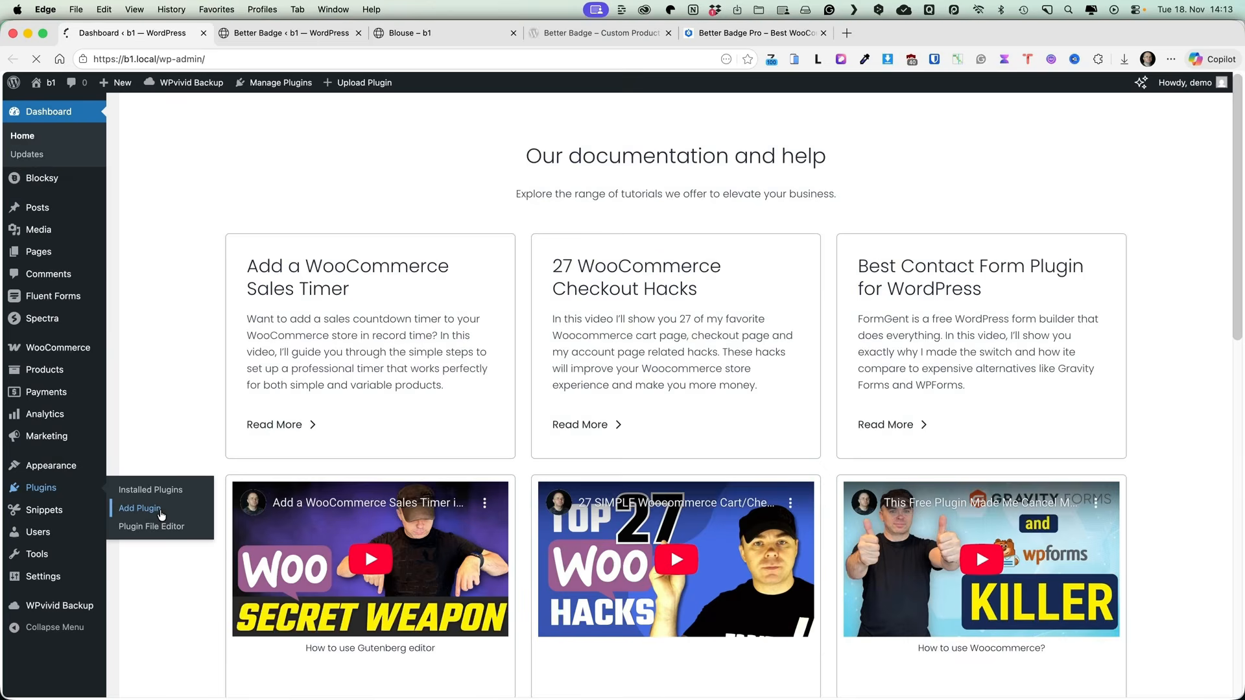
Step: Upload custom-product-badge-for-woocommerce-pro.1.0.6.zip as a new WordPress plugin, then install and activate it
click(160, 510)
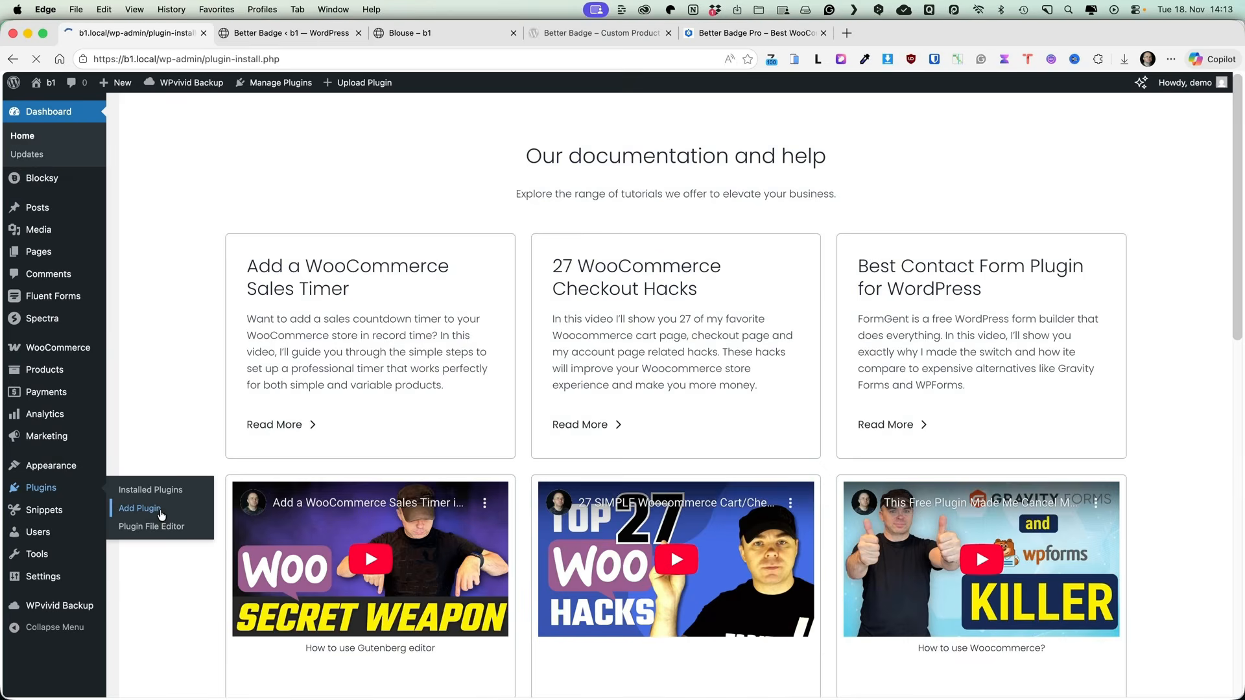
click(238, 115)
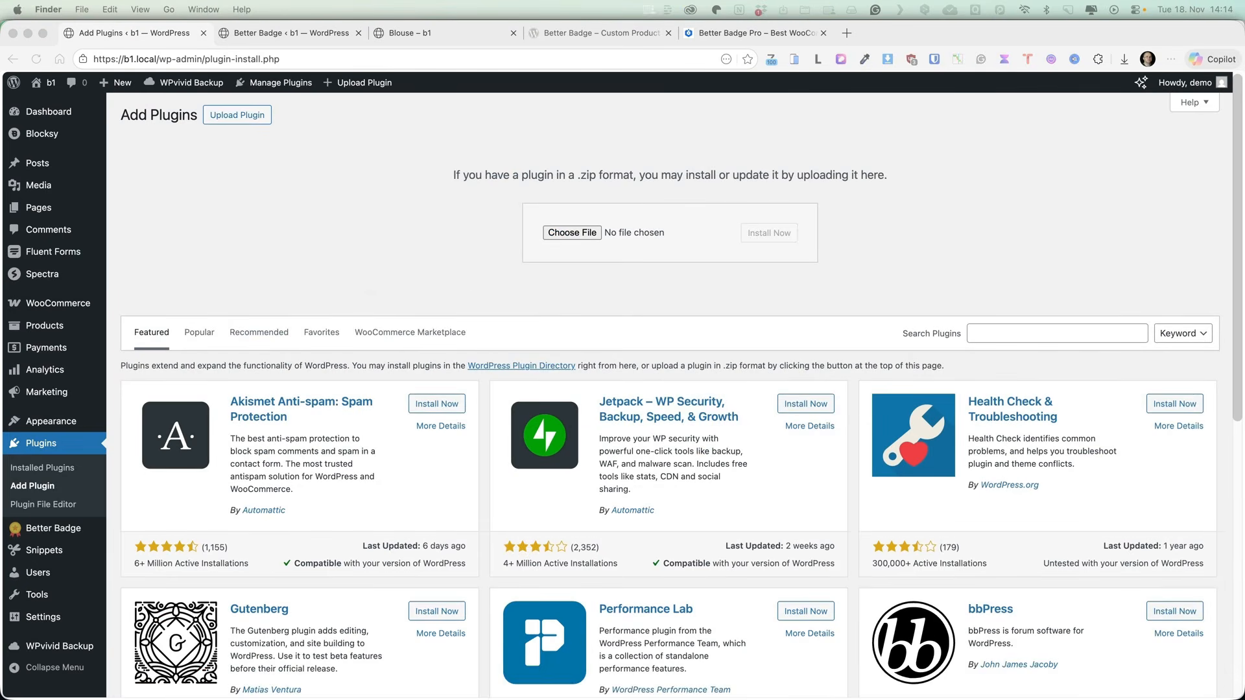
drag(570, 255, 572, 234)
click(769, 234)
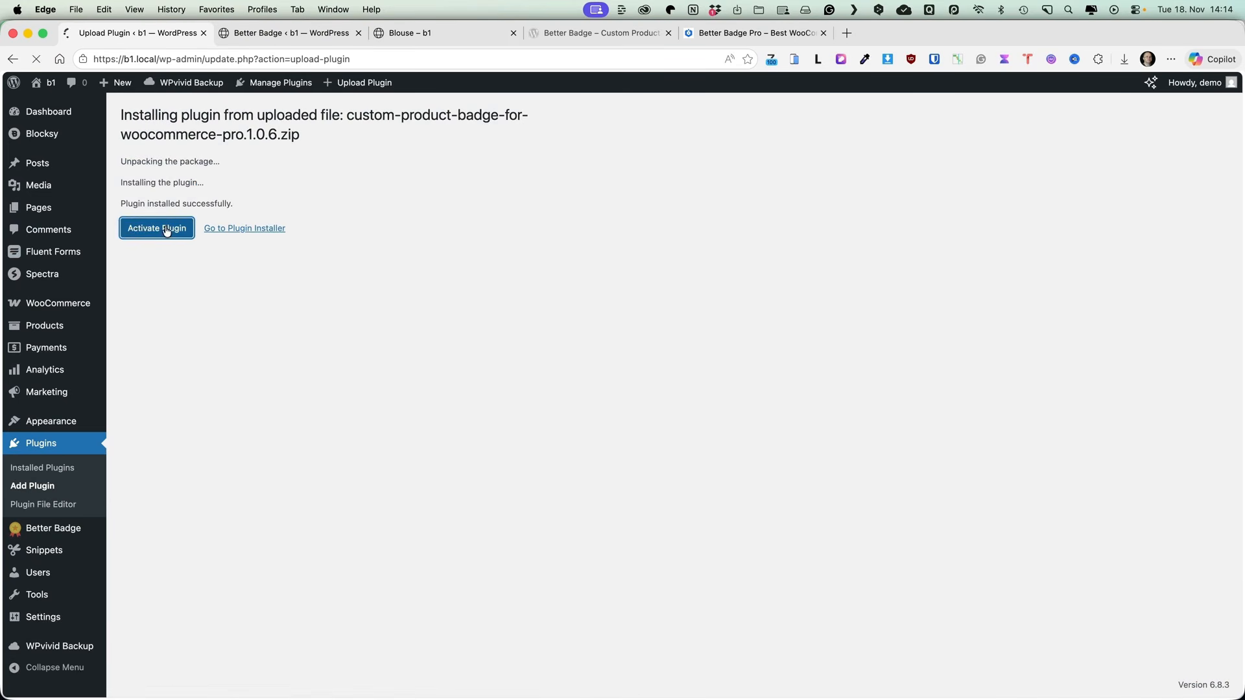
Step: Open the Better Badge filters and start a new filter titled "Shirts badge"
mouse_move(56, 531)
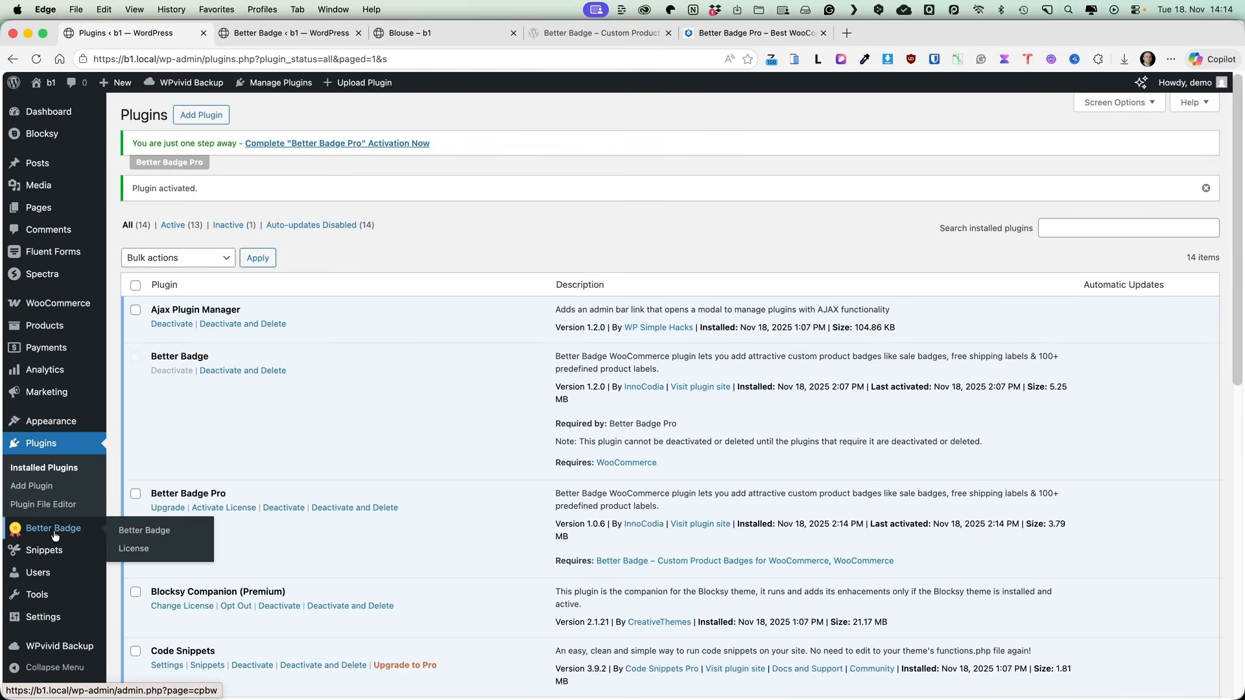
click(142, 532)
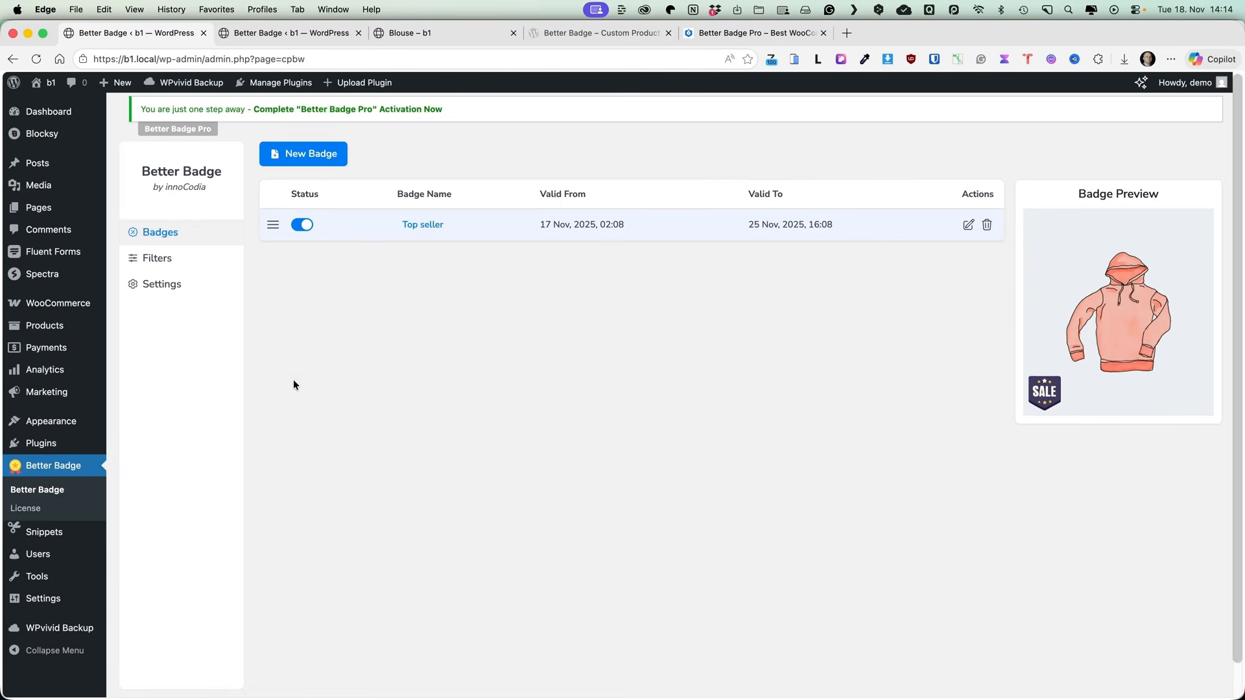
click(169, 266)
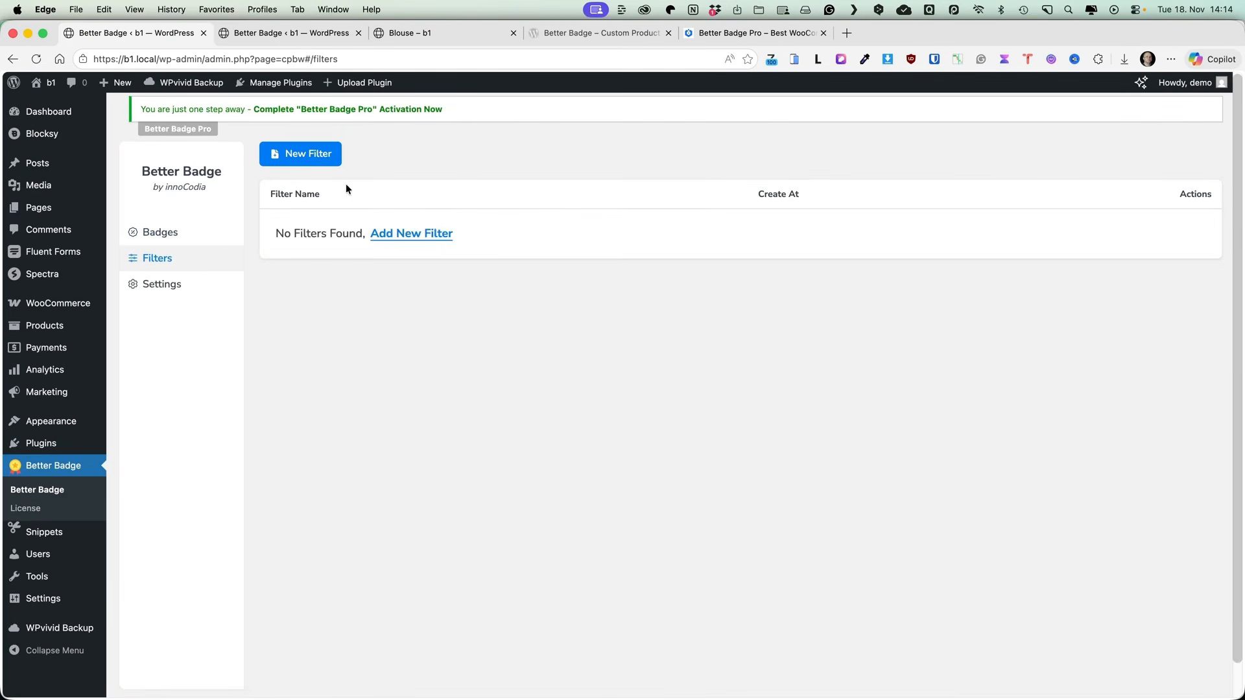
click(411, 233)
click(703, 238)
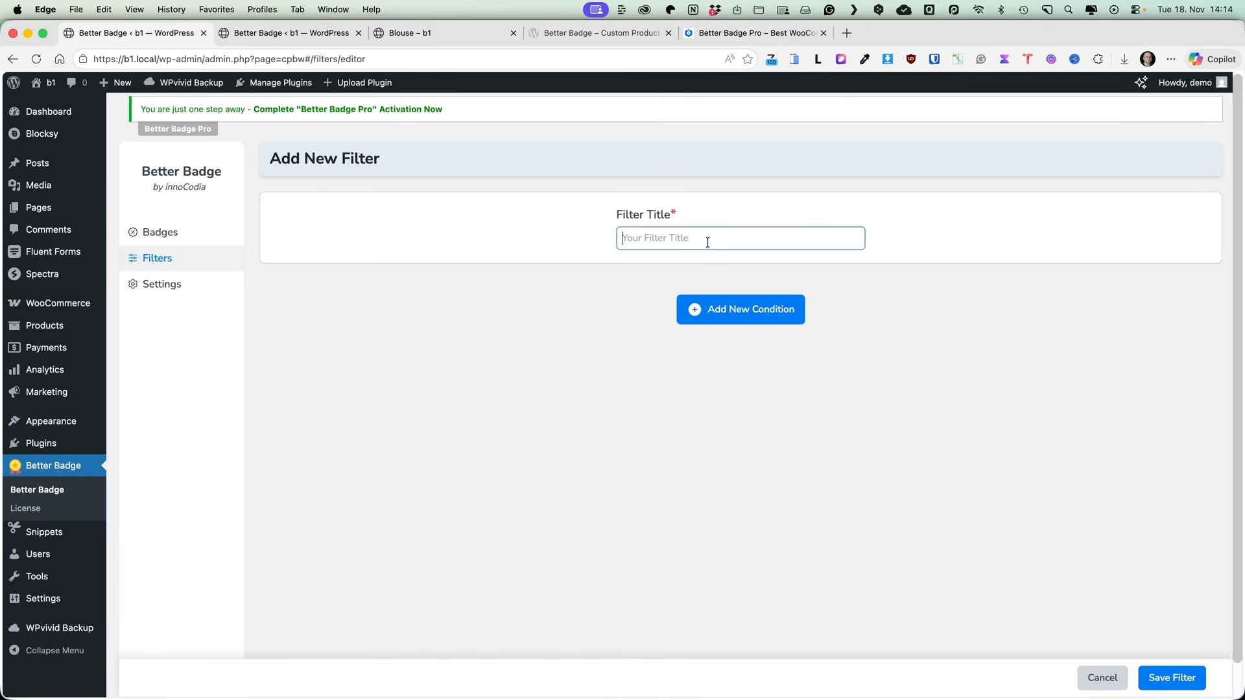
text(Shirts badge)
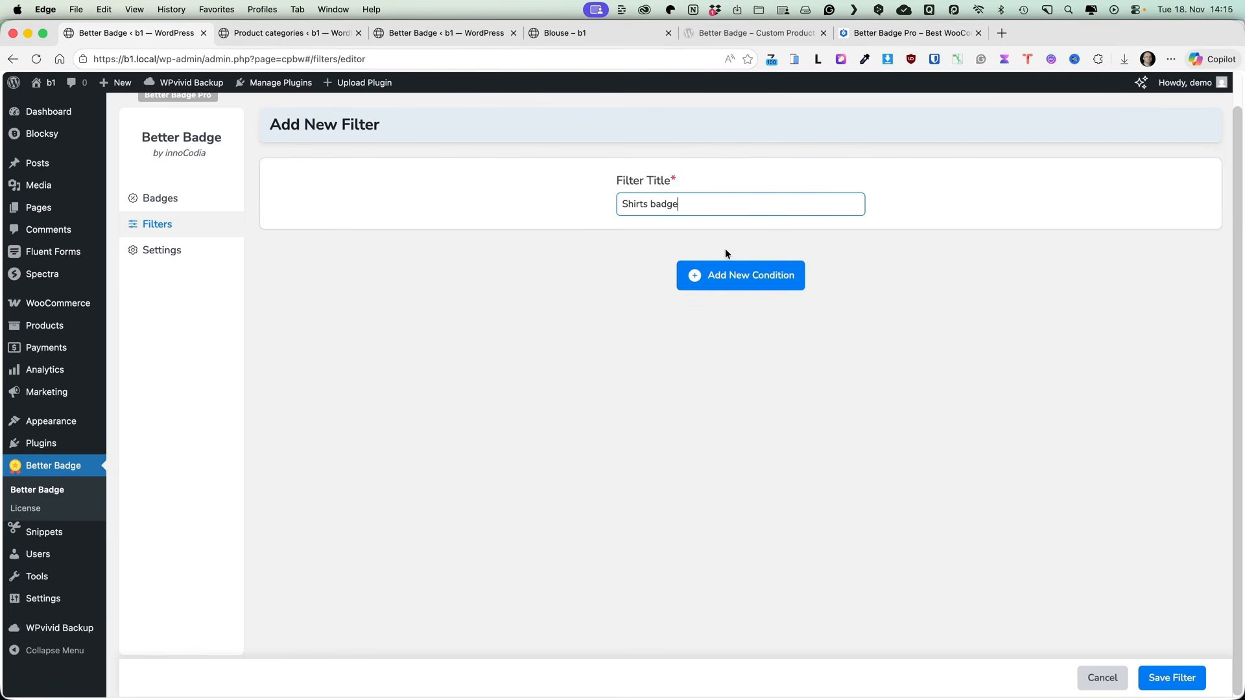
Step: Add a condition to the filter that matches products whose Categories are In List with Shirts
click(737, 277)
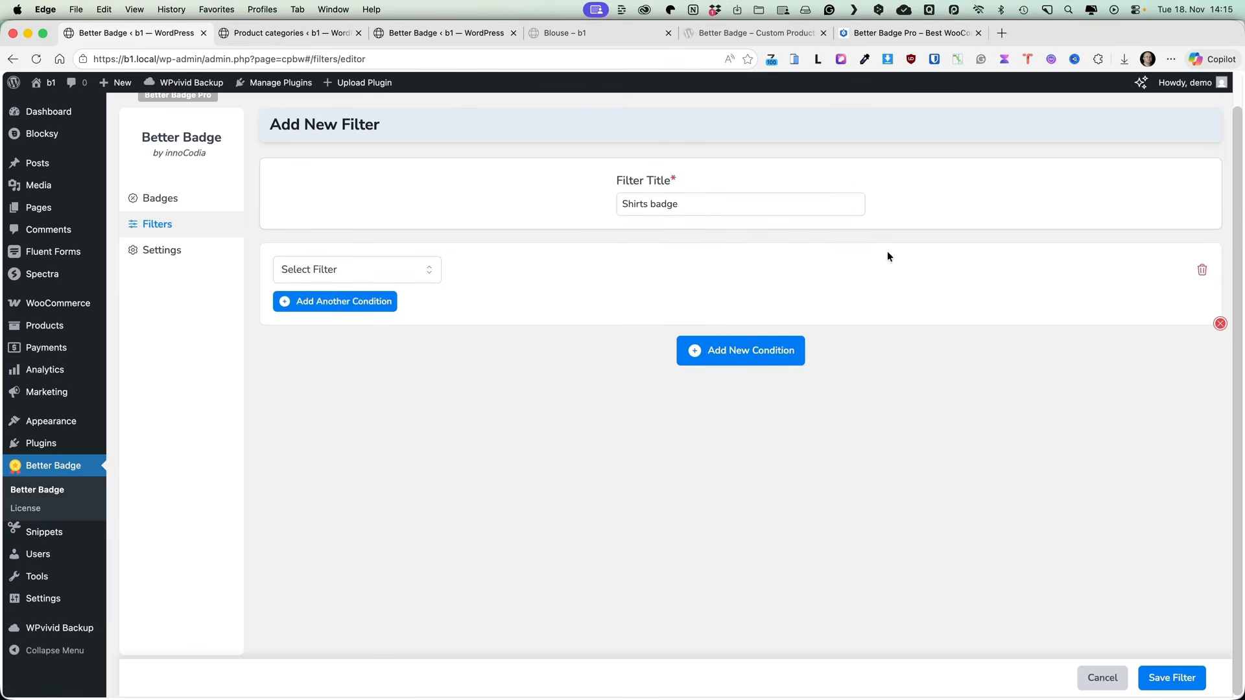
click(354, 271)
drag(438, 304, 414, 284)
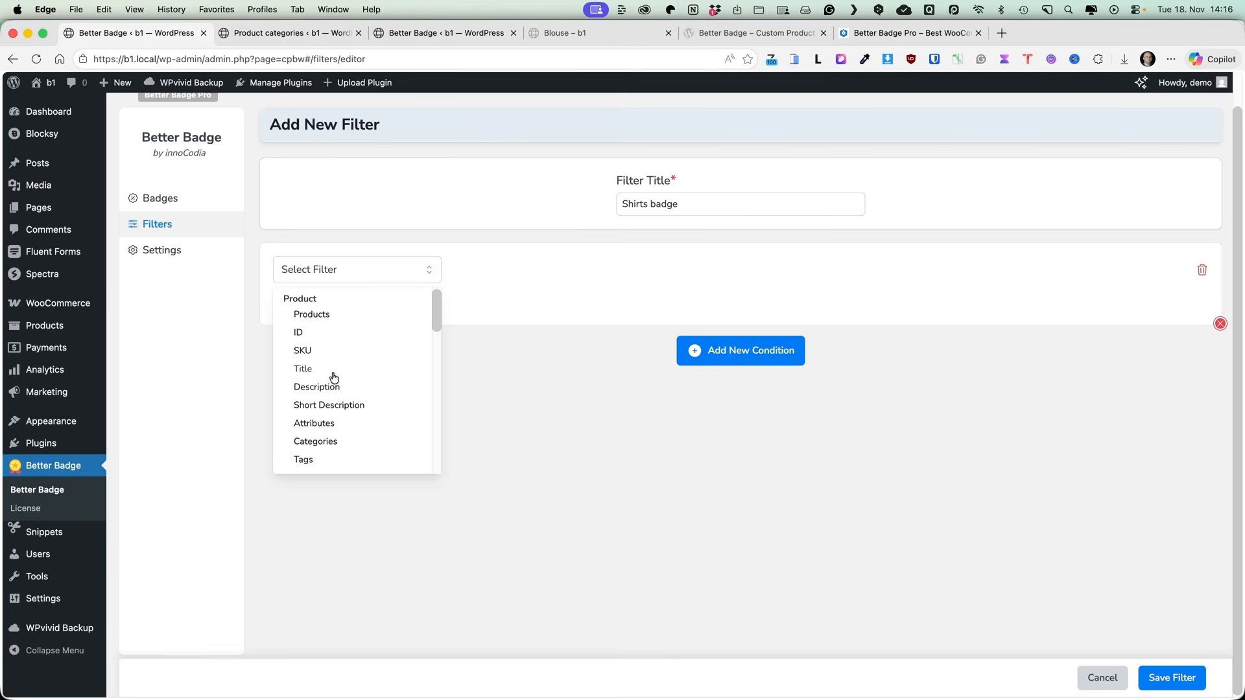
scroll(334, 379, down, 2)
scroll(334, 410, down, 2)
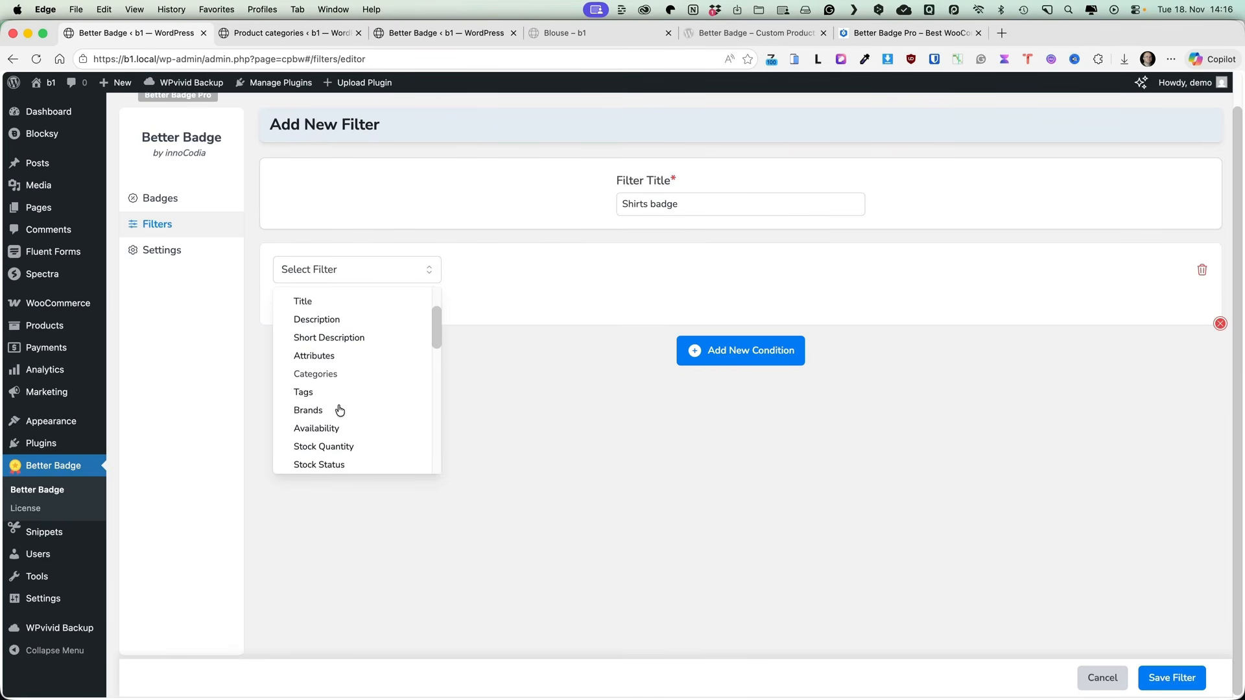
click(323, 367)
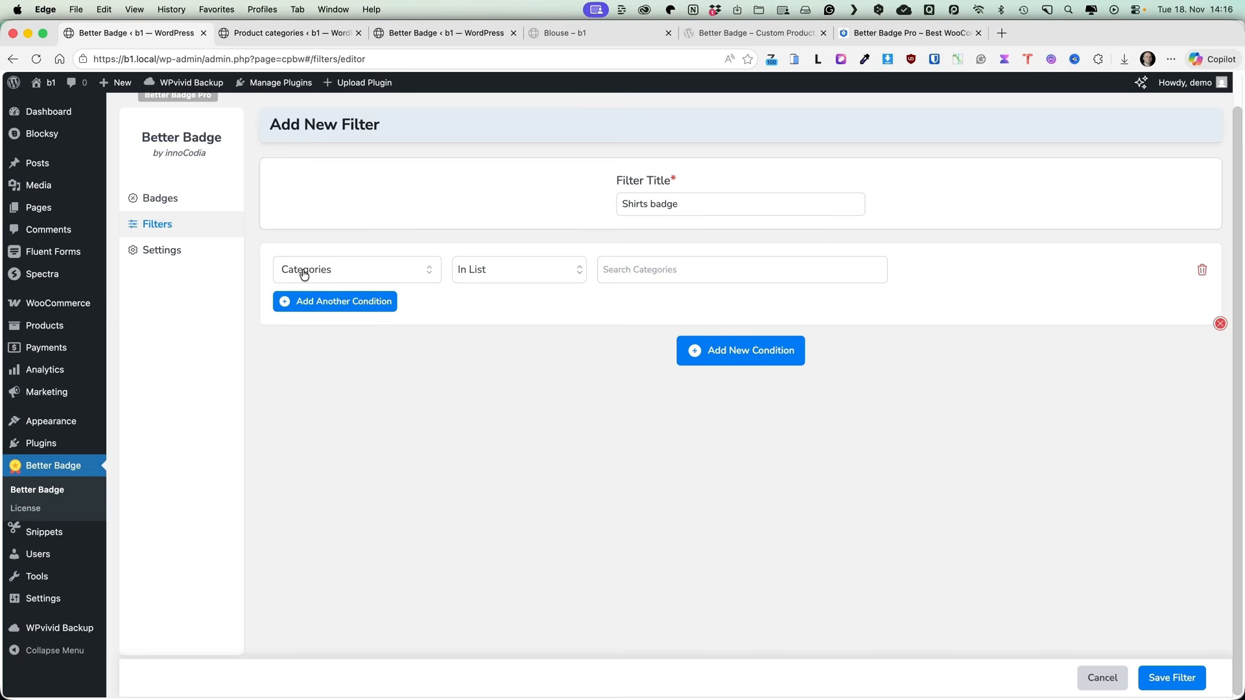
click(645, 268)
text(s)
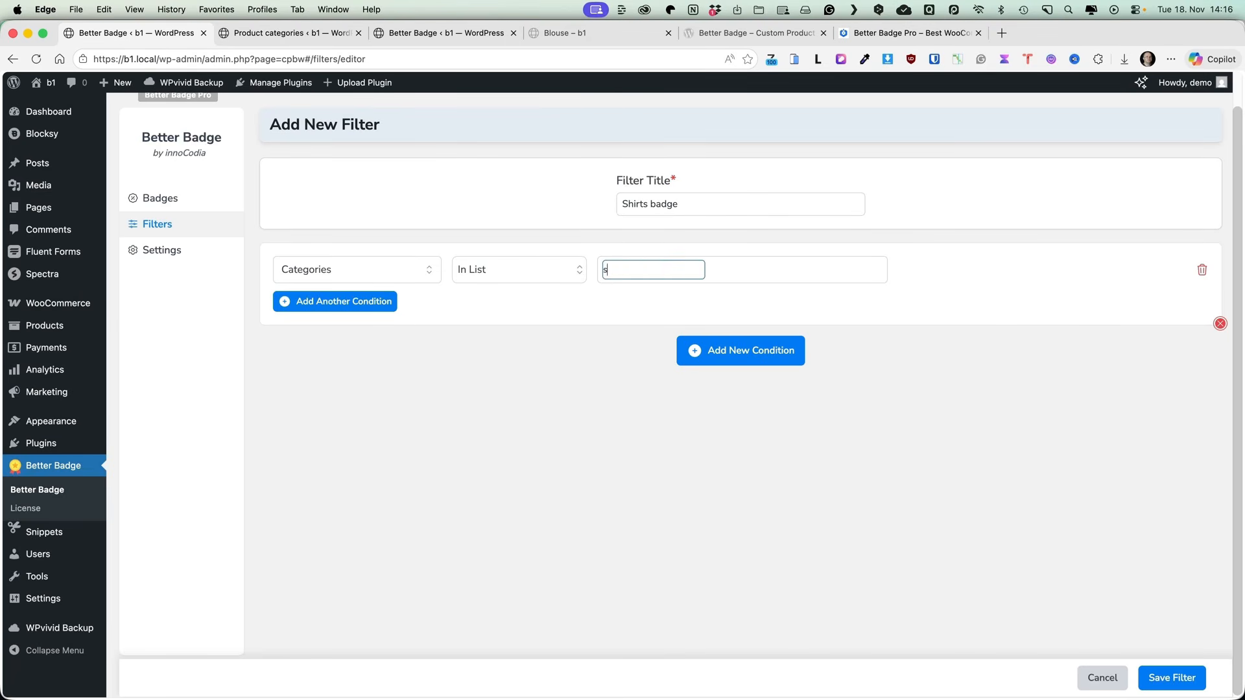
text(hit)
click(643, 306)
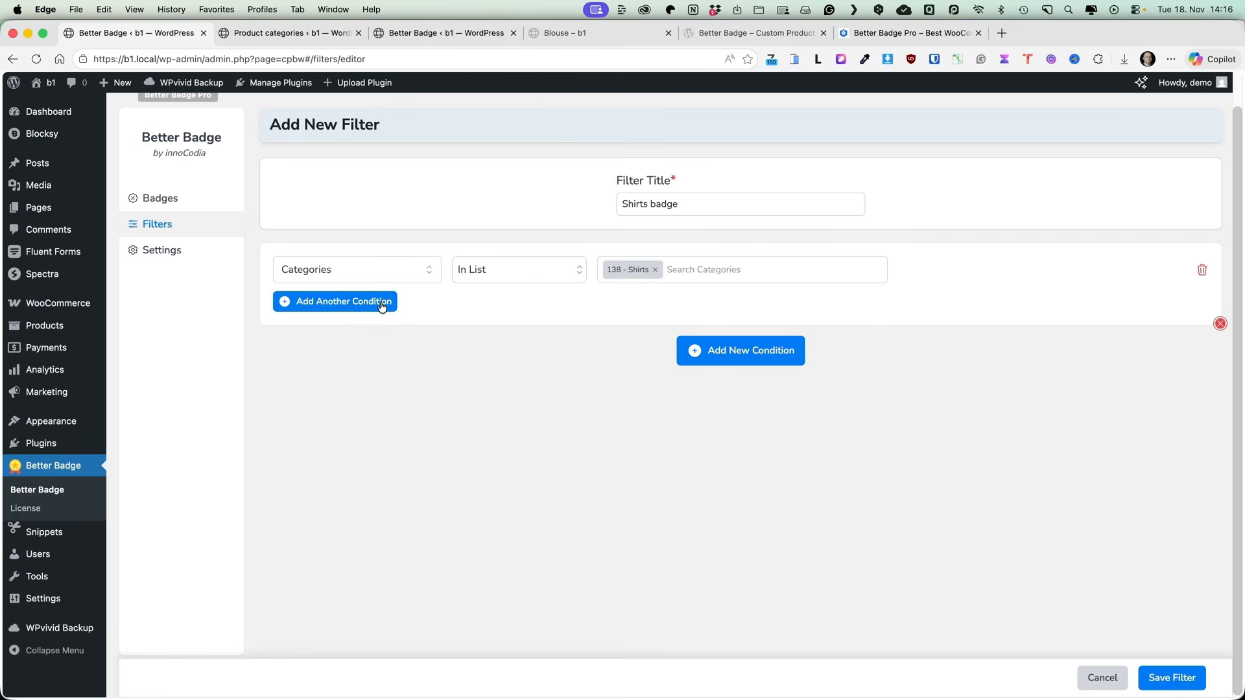
Step: Save the filter with only the Shirts category condition, and disable the existing Top seller badge
click(350, 307)
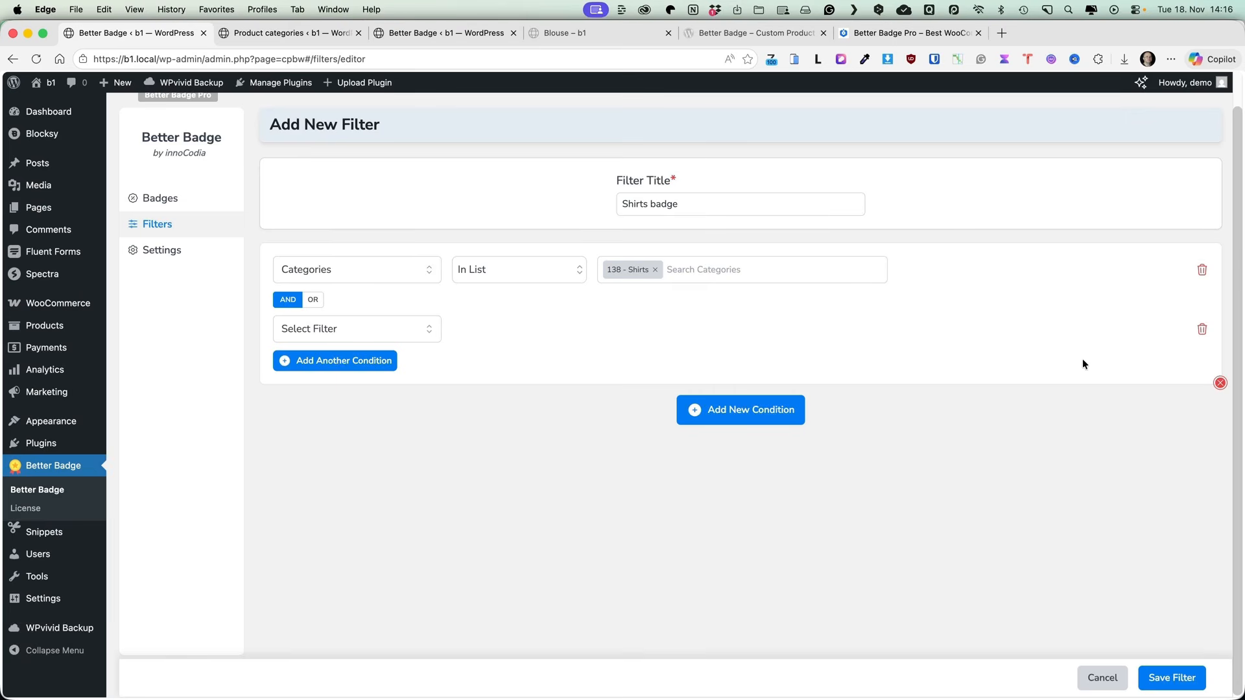
click(1203, 330)
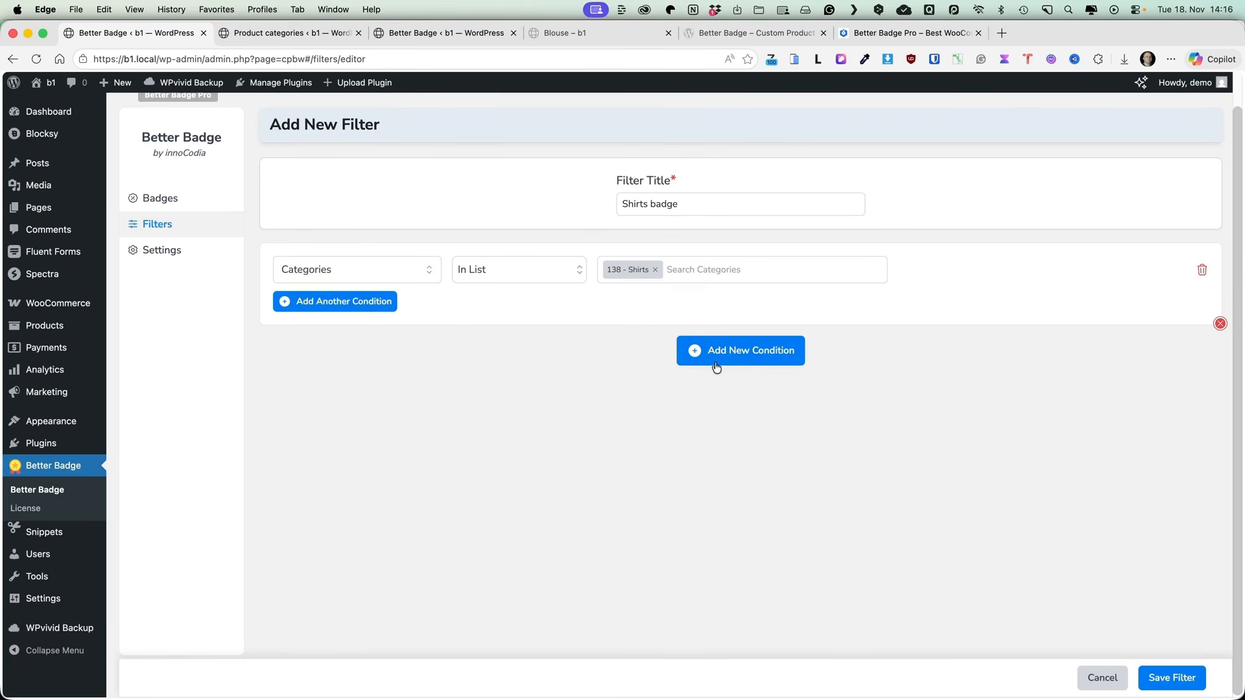
click(1171, 678)
click(160, 197)
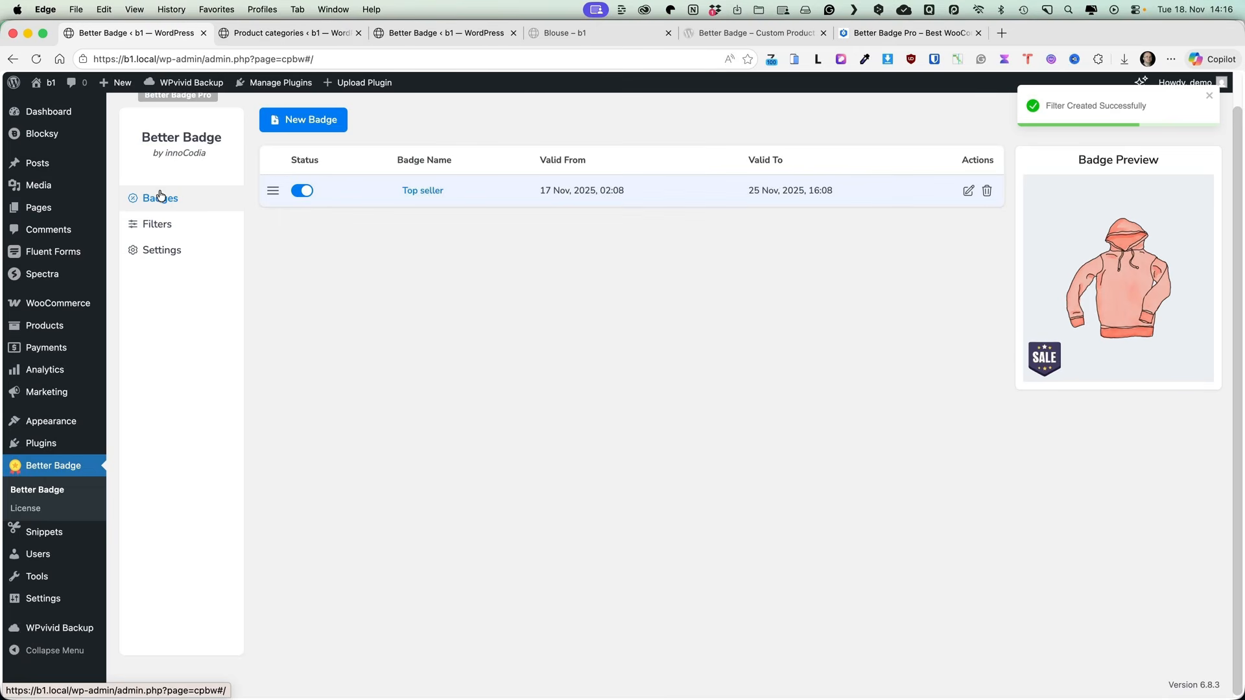
click(306, 190)
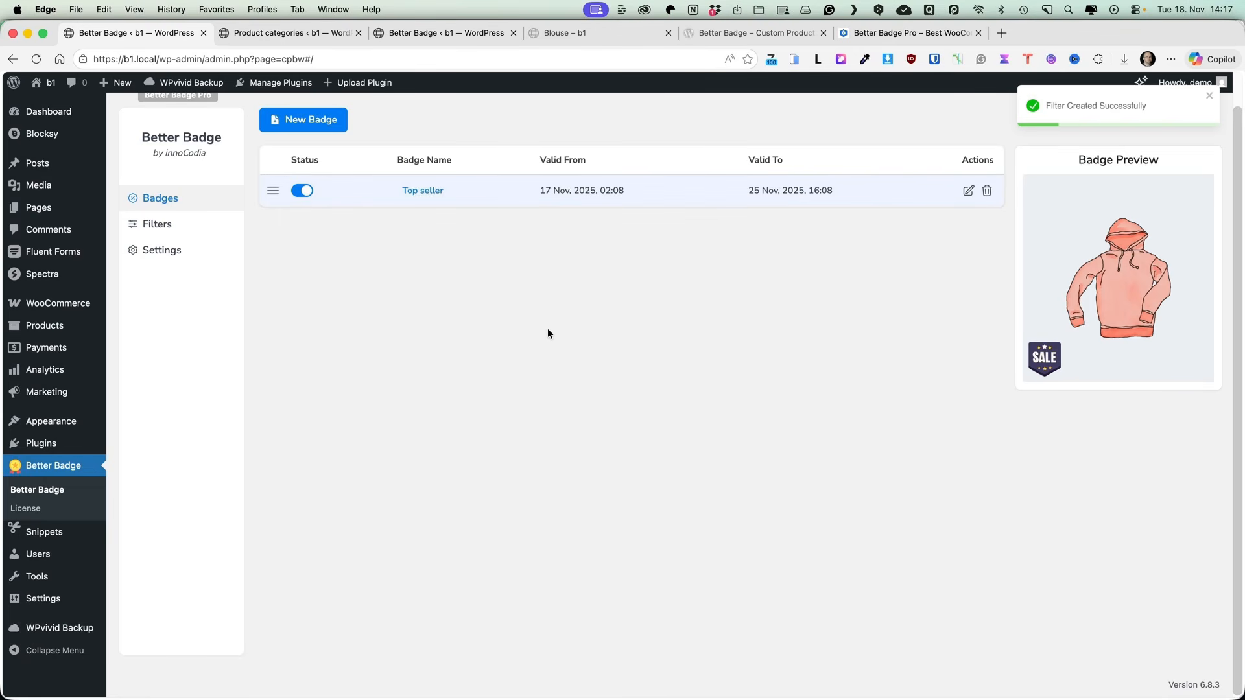
Step: Create a new badge named "Shirts" and limit it to products matching the "Shirts badge" advance filter
click(316, 120)
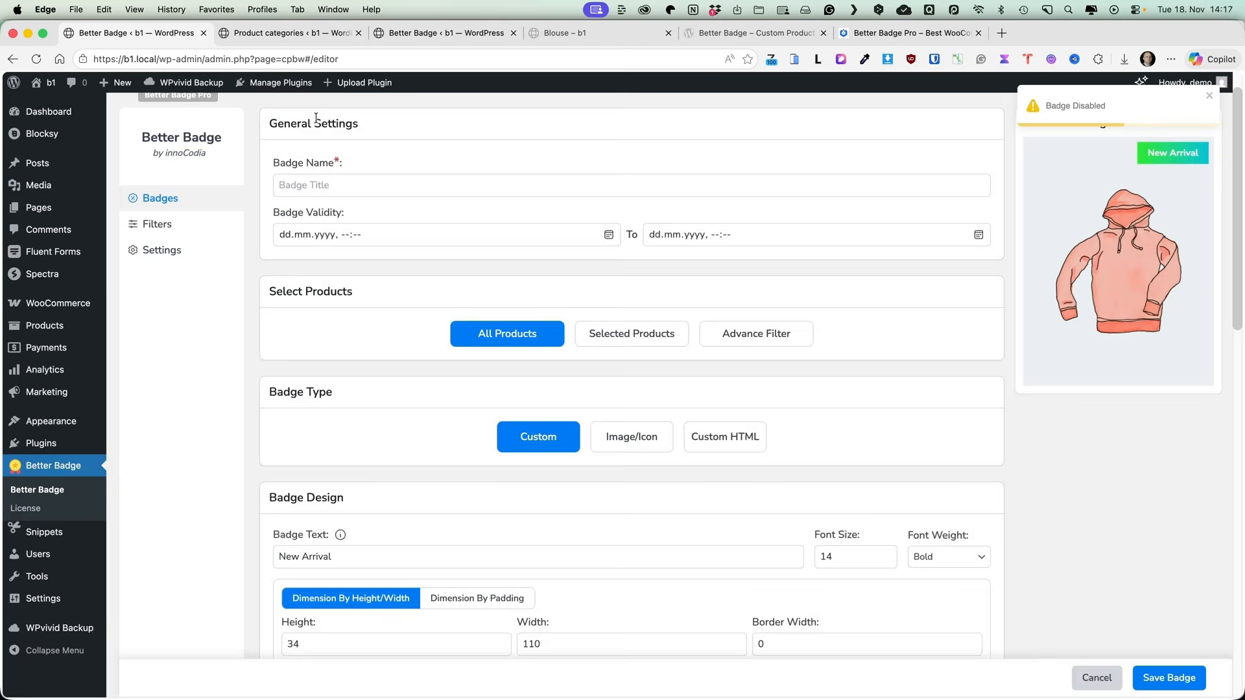
click(335, 184)
text(Shirts)
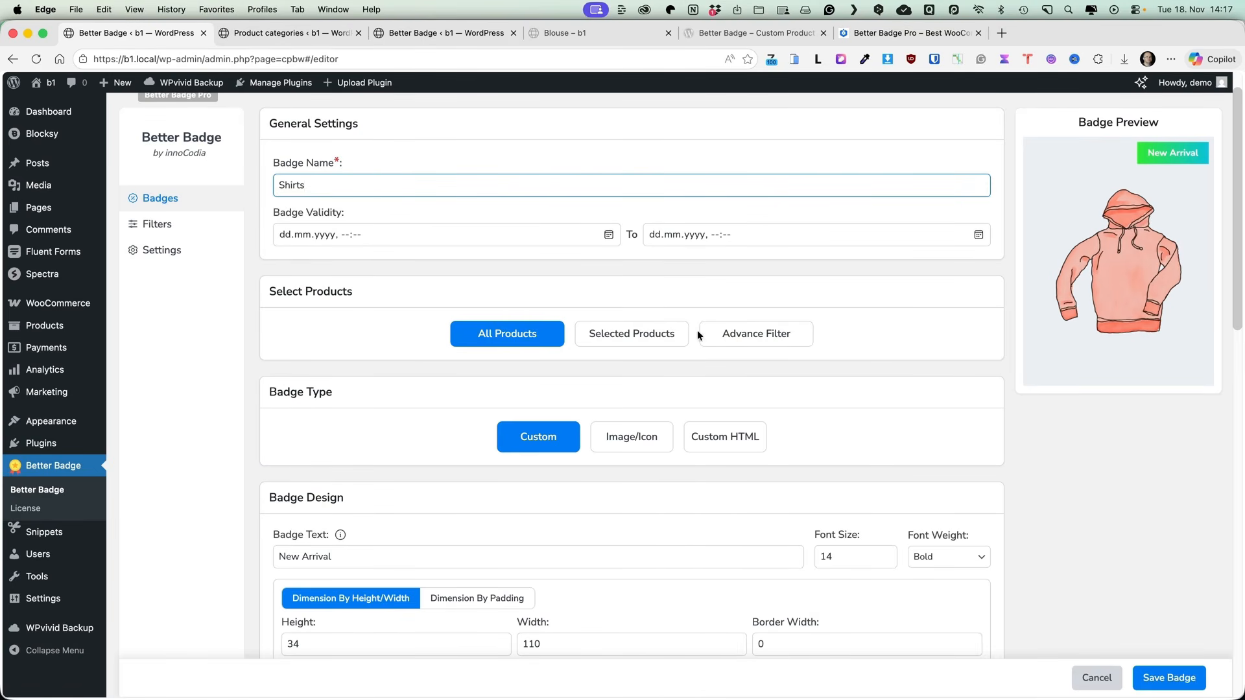
click(761, 334)
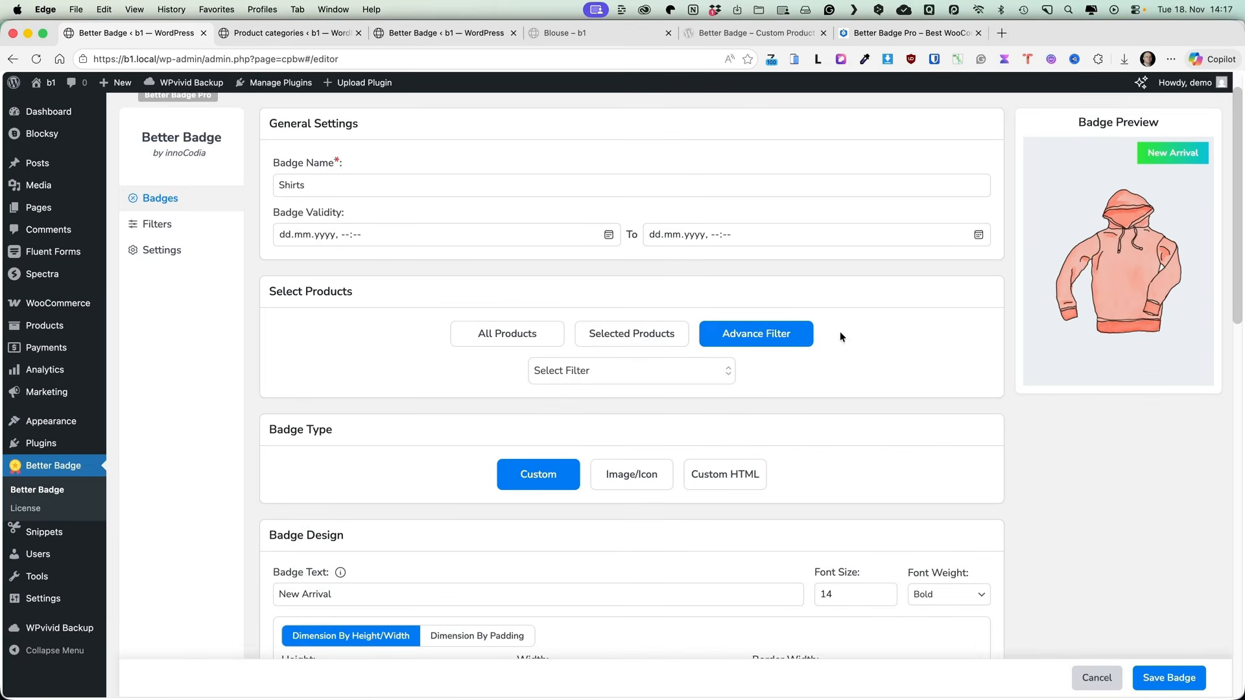
click(604, 371)
click(563, 398)
Step: Change the badge type to Custom HTML and replace the text in the HTML content with "My badge"
scroll(902, 423, down, 1)
scroll(901, 423, down, 5)
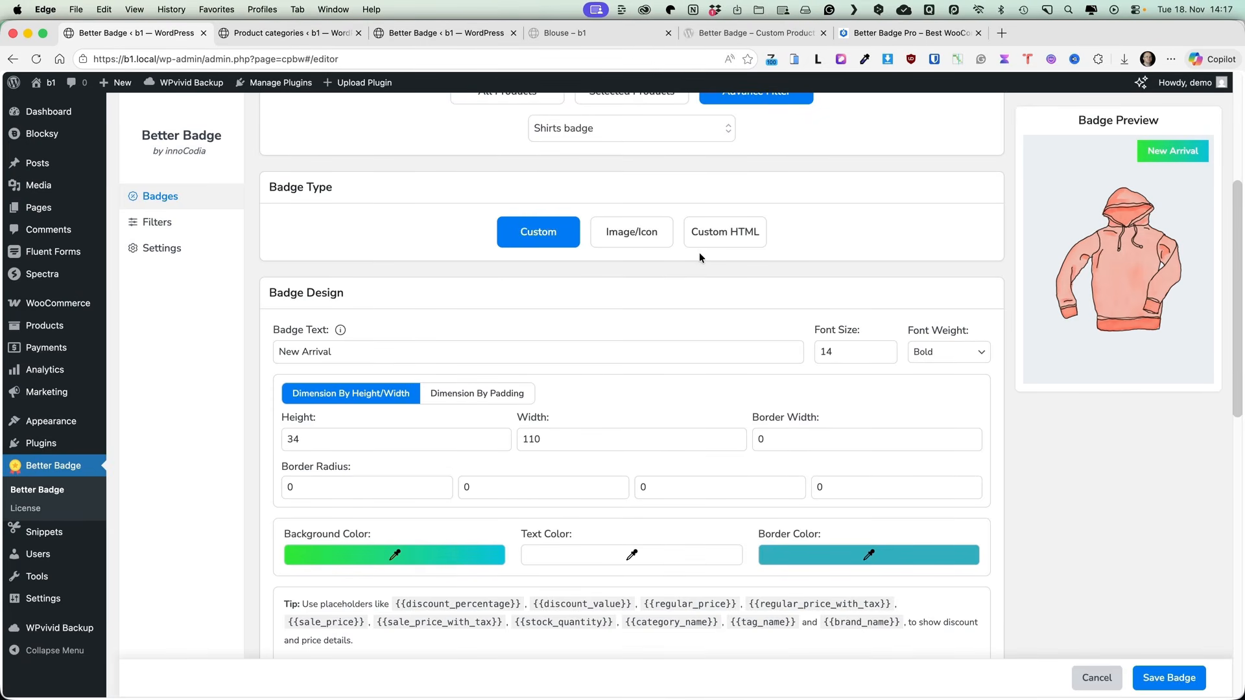
click(726, 239)
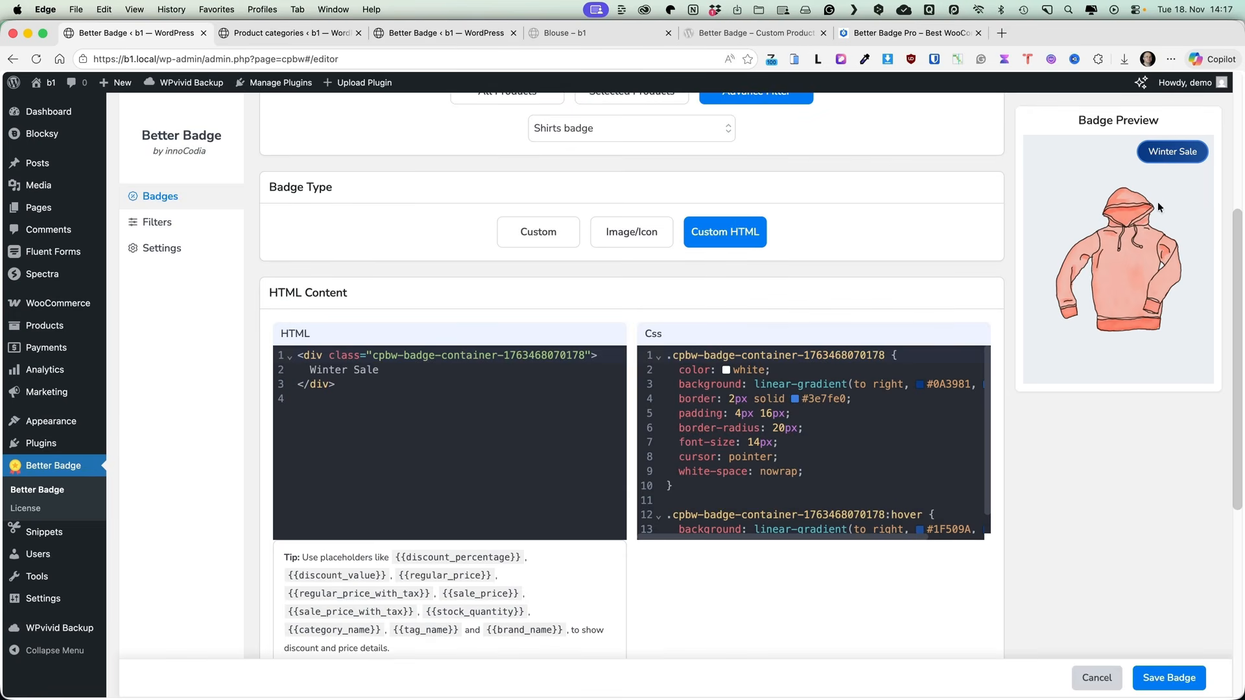
scroll(751, 427, down, 1)
scroll(340, 415, up, 2)
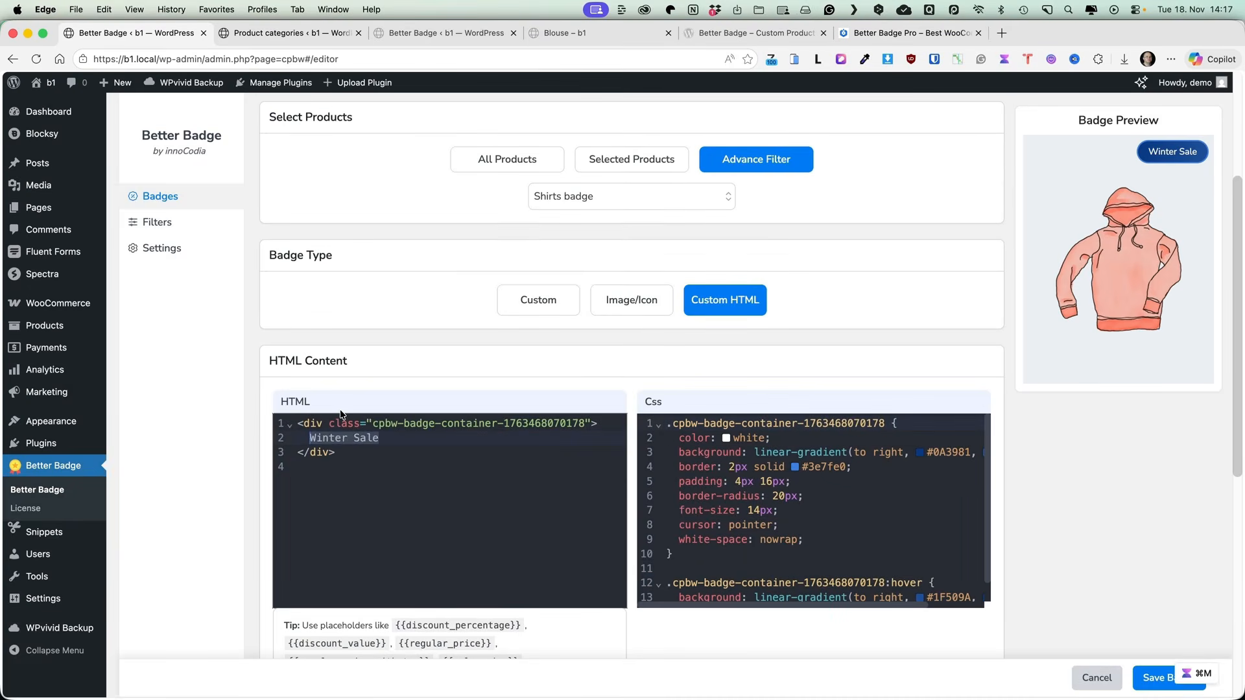
text(My )
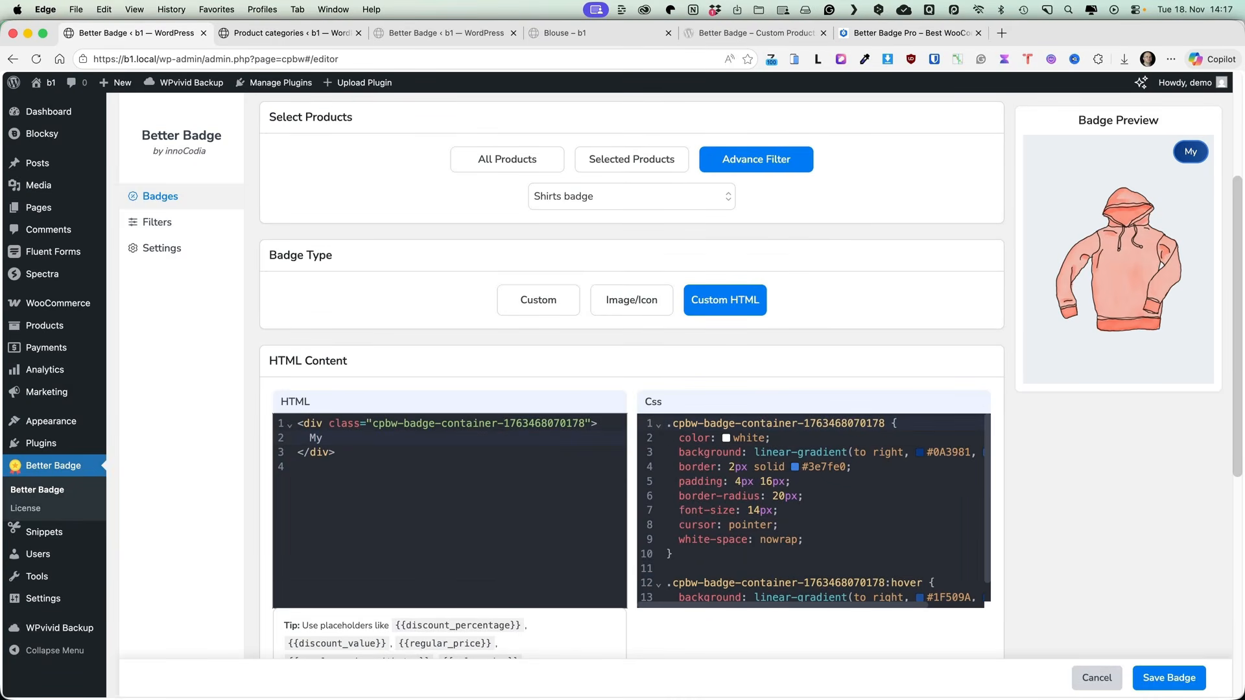
text(badge)
Step: Recolor the badge CSS with text color #f40b0b, gradient start #b8b8b8 and border color #d3e4fd
click(727, 438)
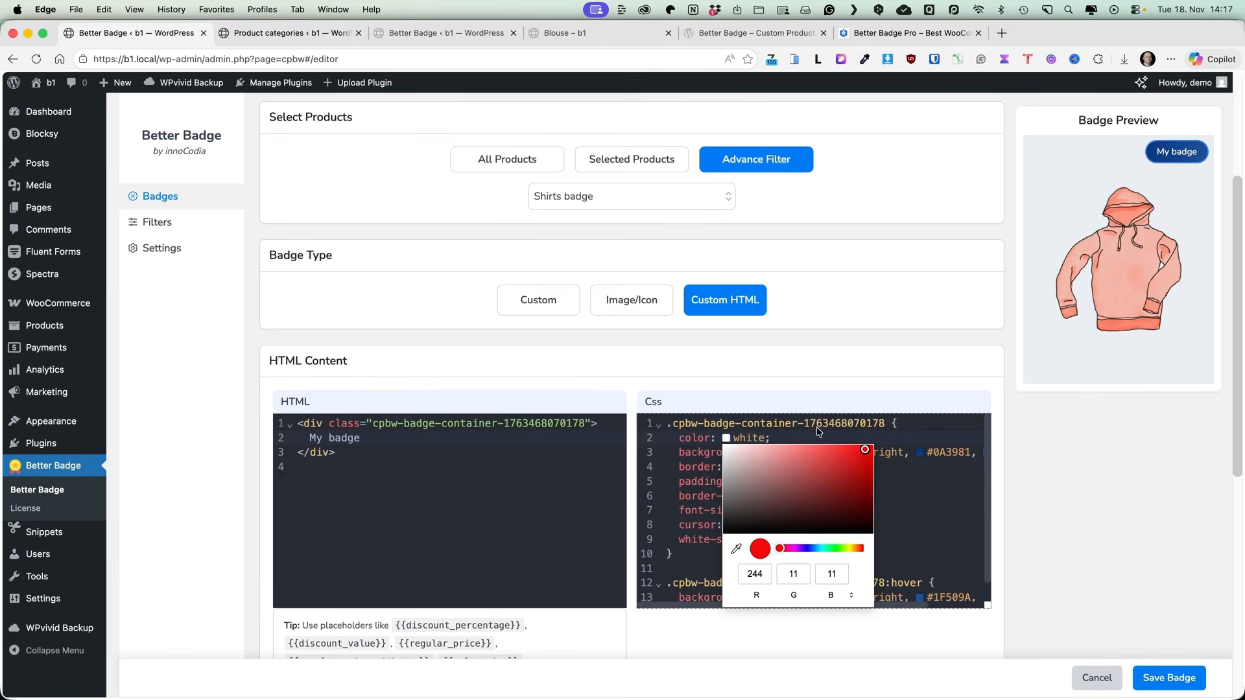
click(912, 487)
click(921, 452)
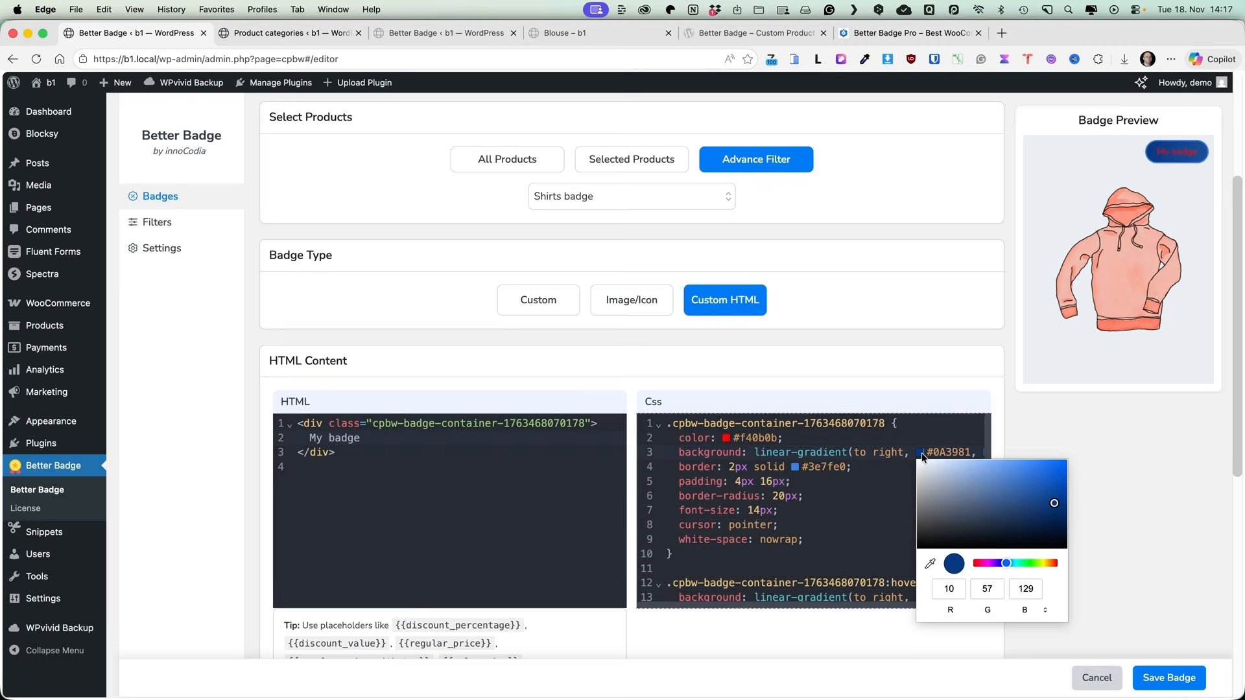
click(919, 485)
click(795, 467)
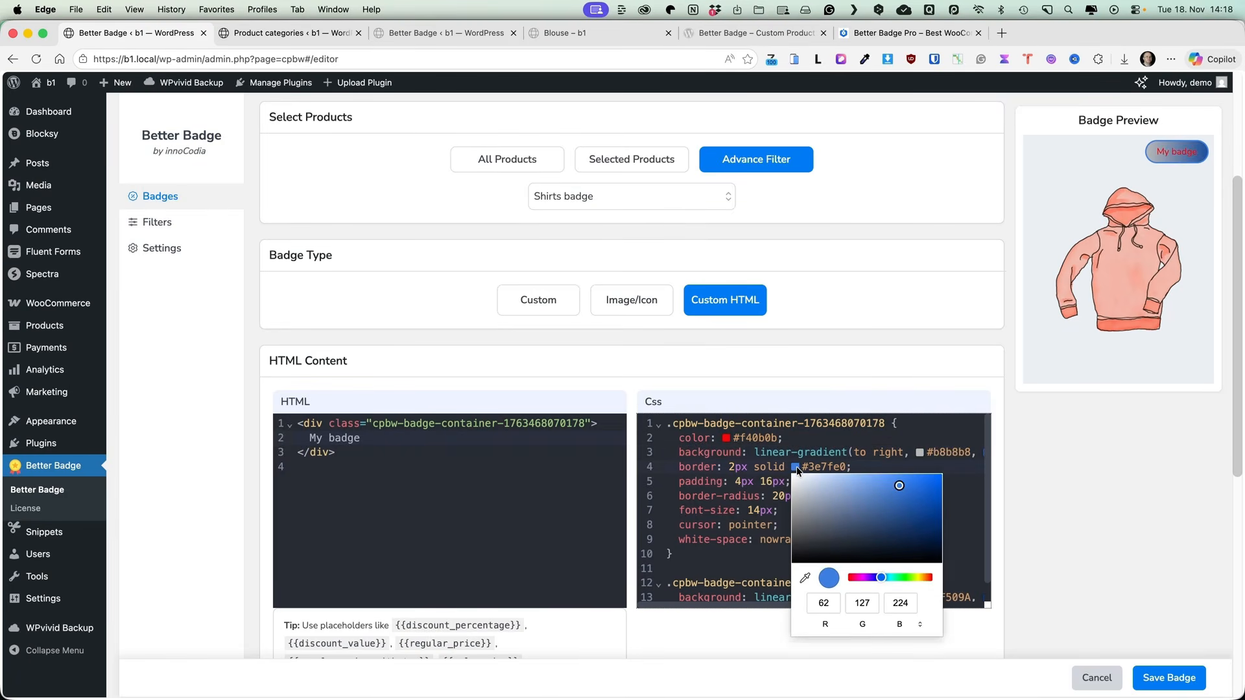
click(851, 495)
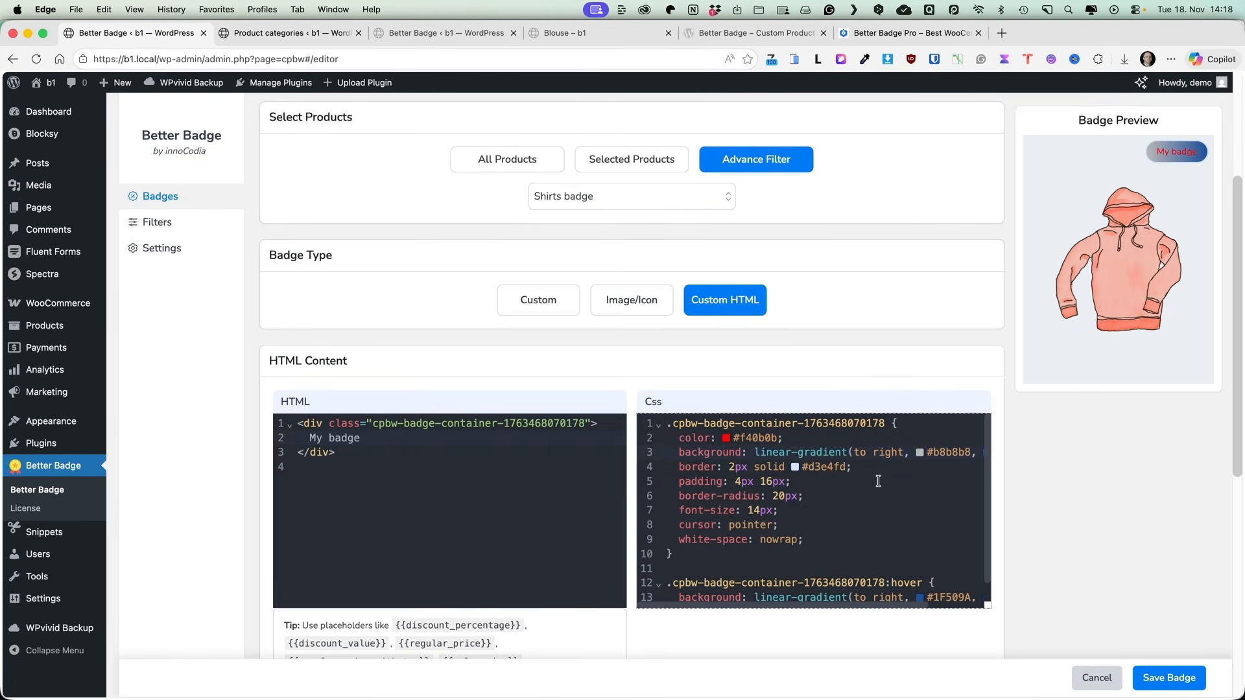
Step: Change the badge type to Custom, with the badge text "Top Seller!" and font size 15
click(538, 299)
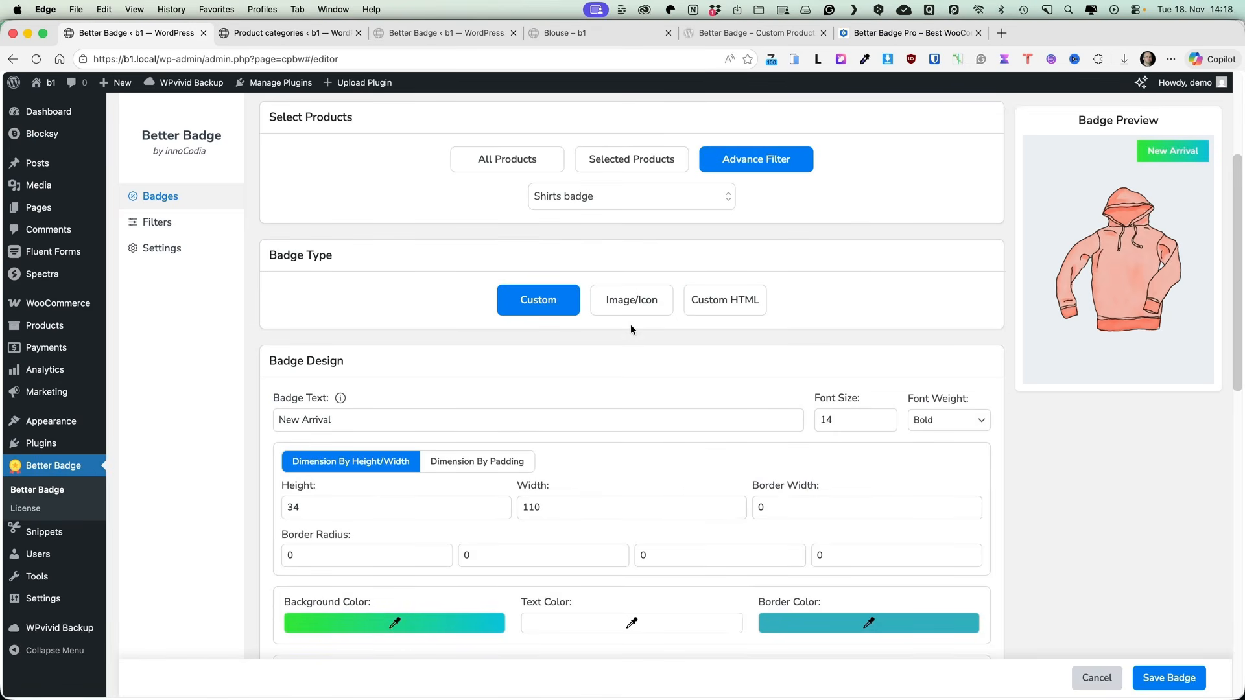
scroll(631, 325, down, 5)
drag(342, 291, 281, 286)
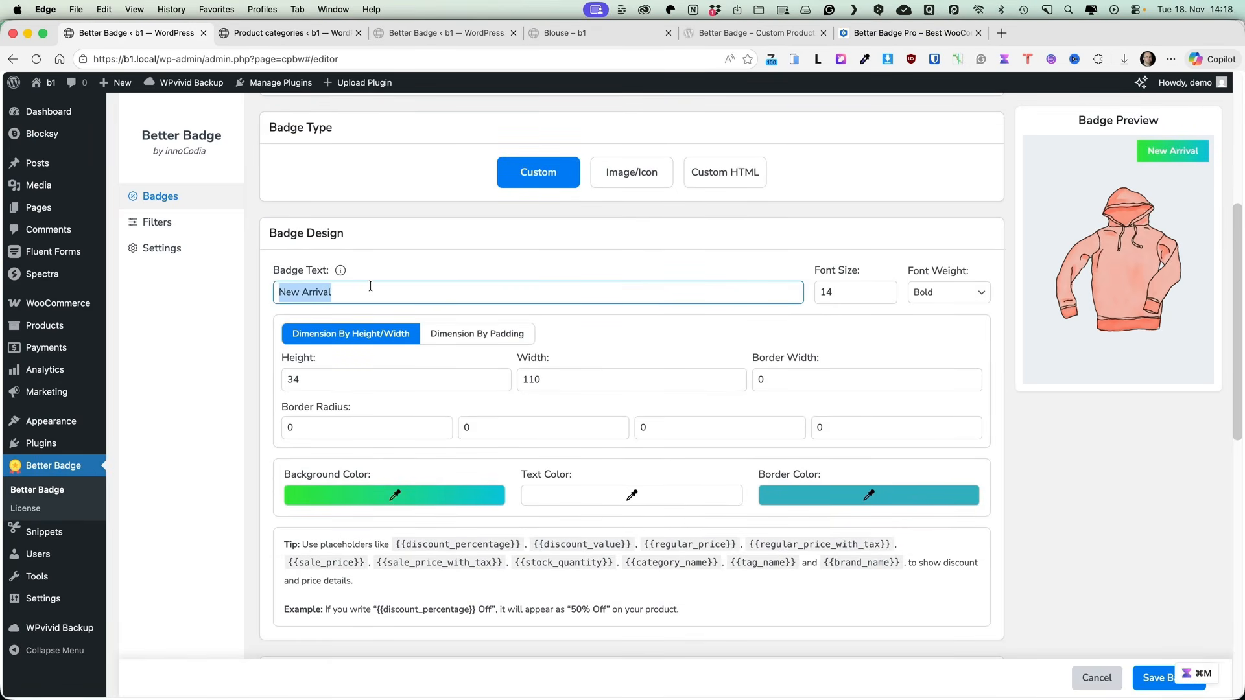
text(Top Seller!)
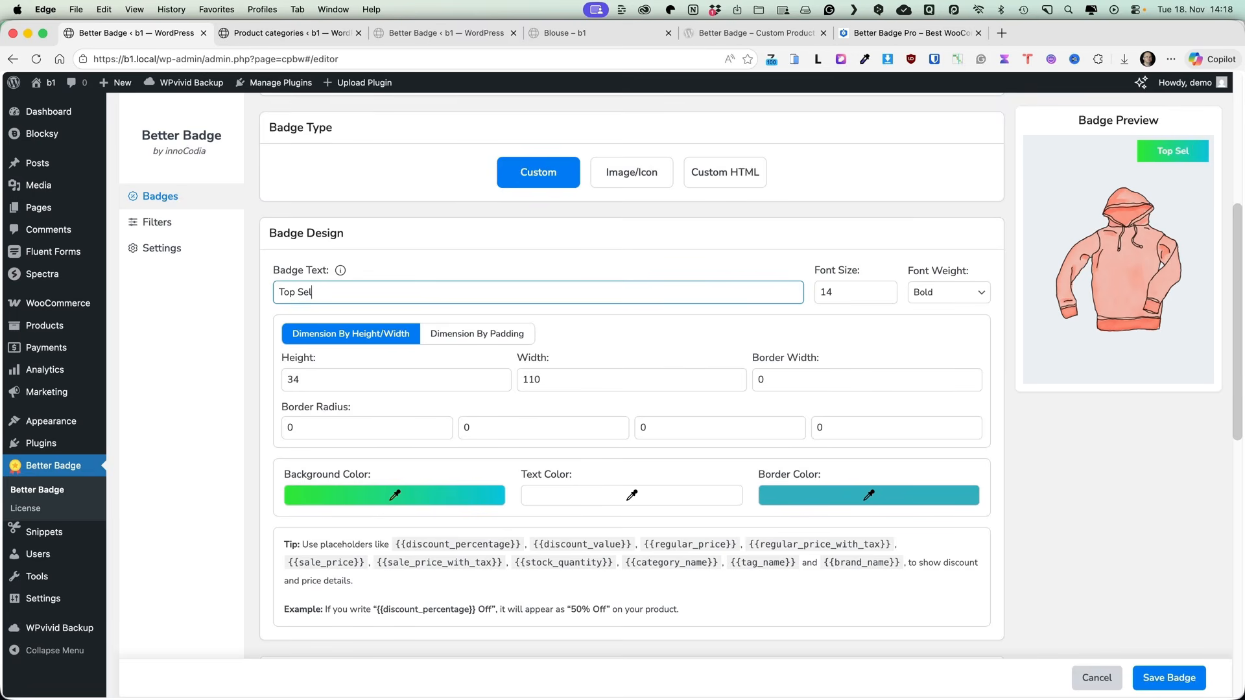
click(843, 292)
click(887, 288)
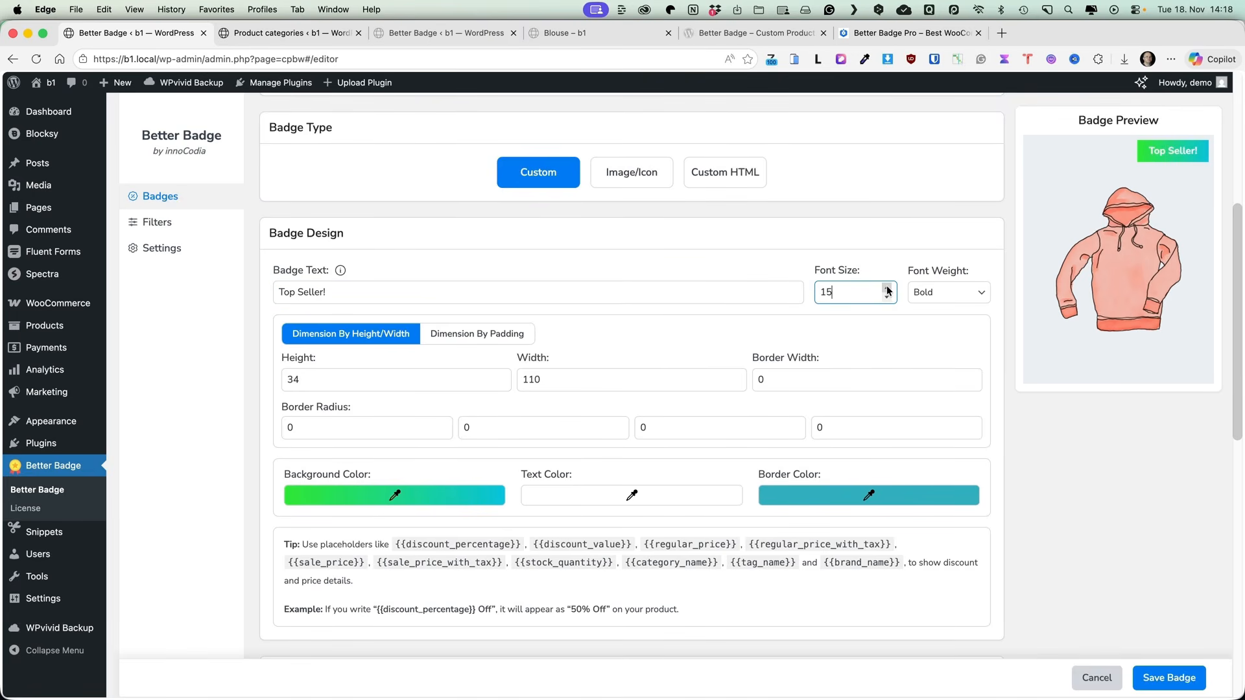
Step: Set the badge position to Bottom Left
scroll(364, 312, down, 10)
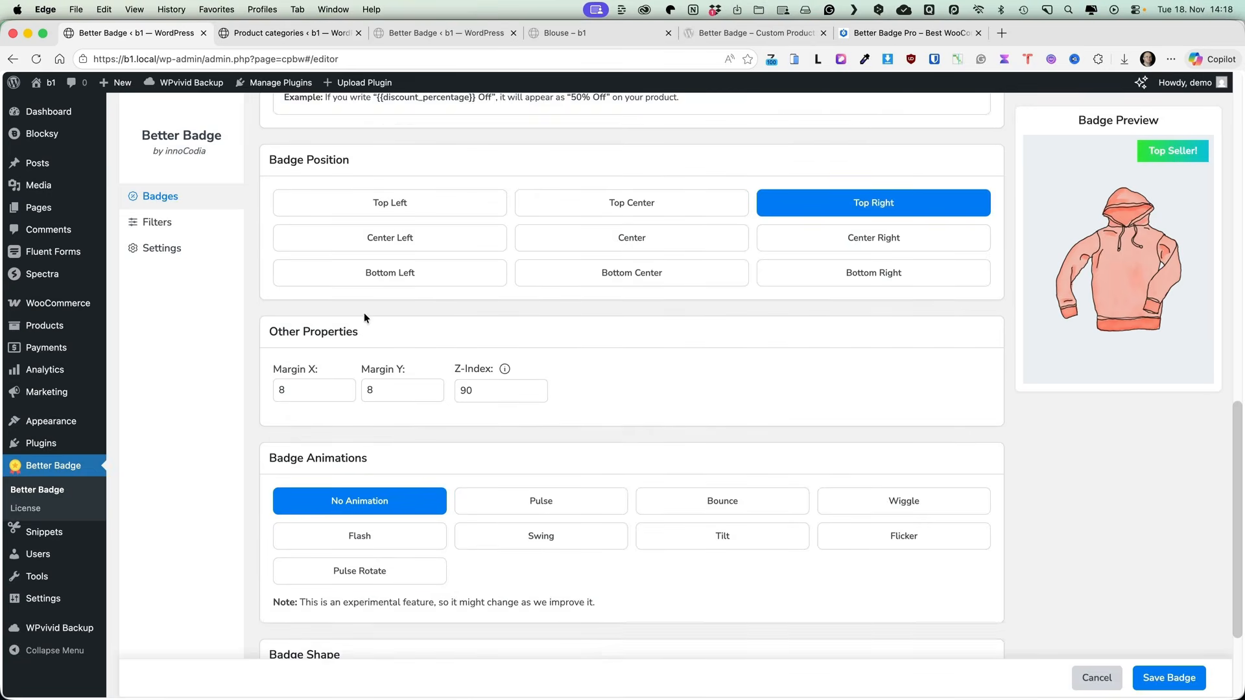
scroll(425, 321, up, 1)
click(414, 341)
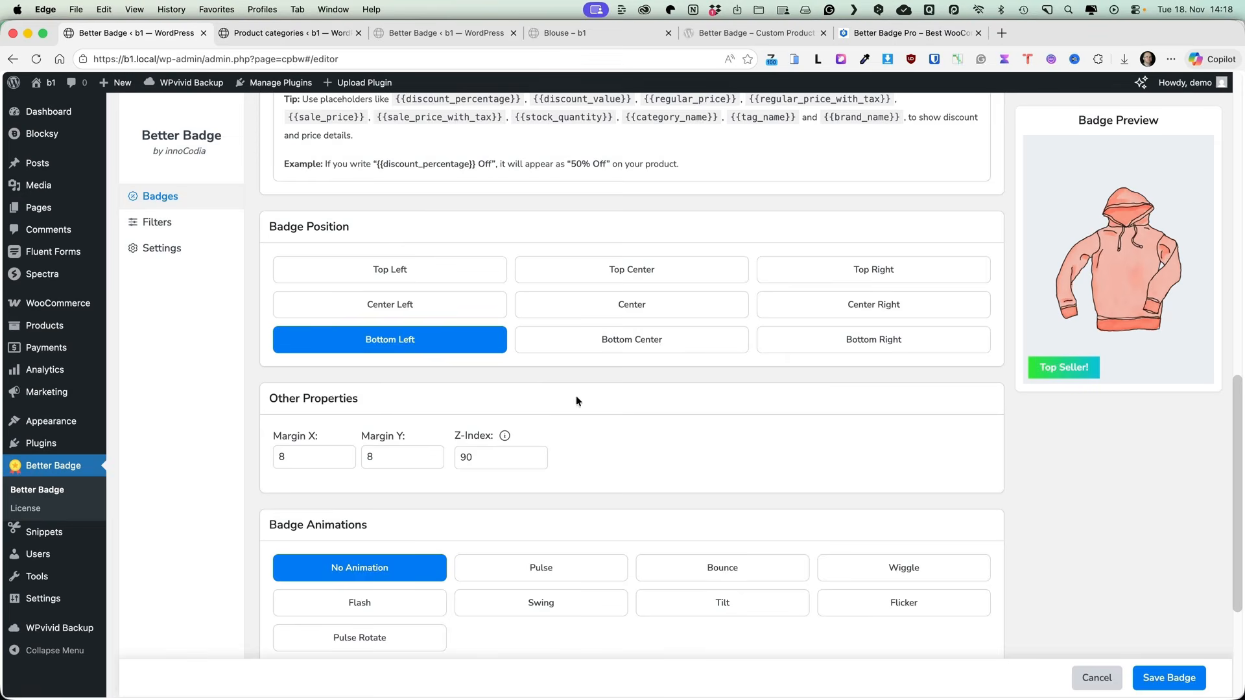
Step: Make the green start of the background gradient darker and more muted, and set the border color to a dark slate teal
scroll(577, 399, up, 6)
click(400, 467)
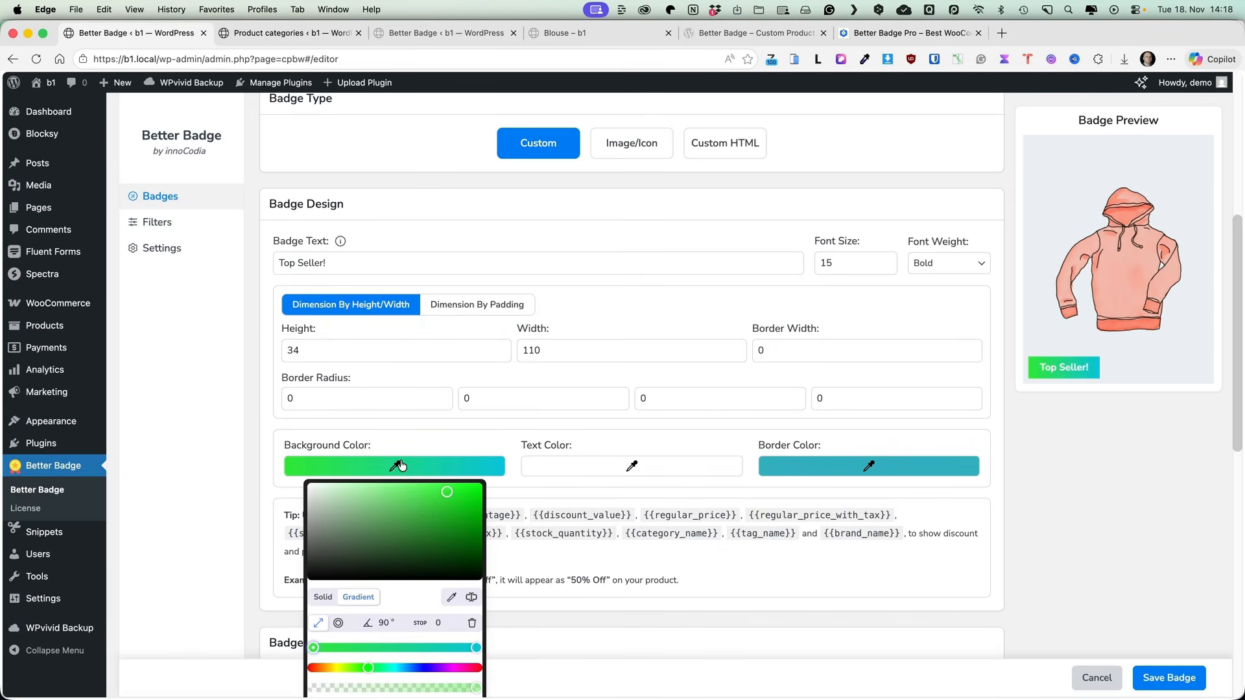
drag(431, 522, 415, 519)
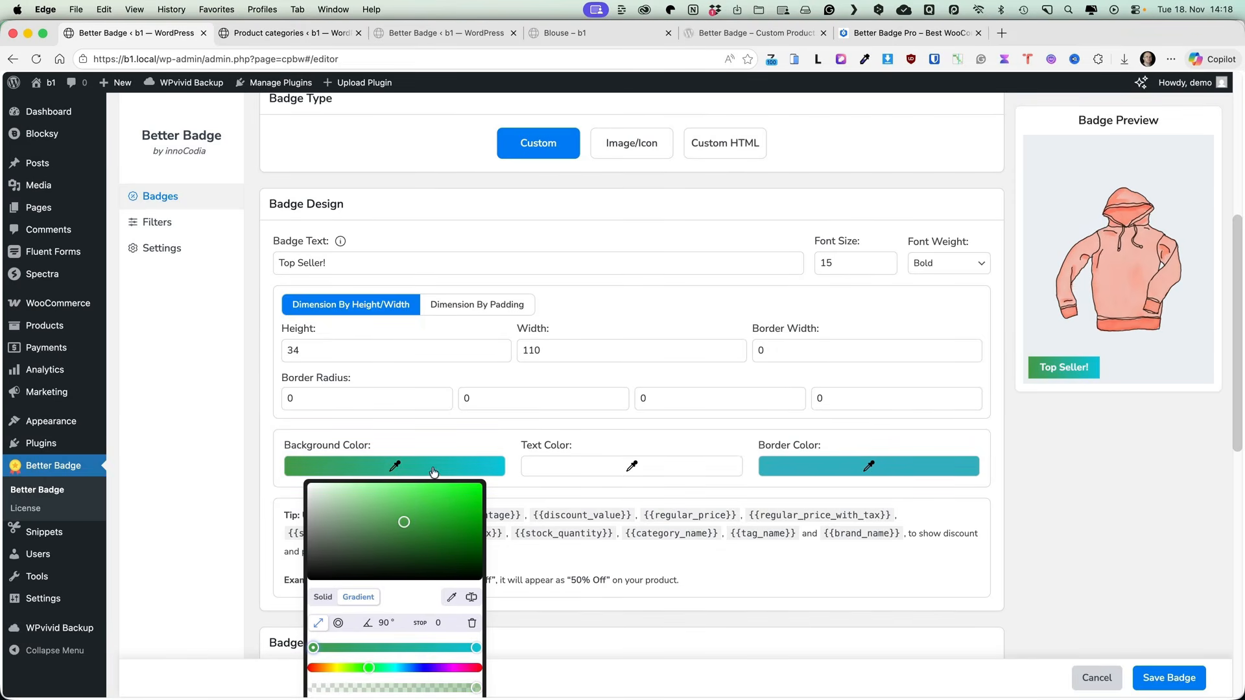
click(476, 433)
click(842, 462)
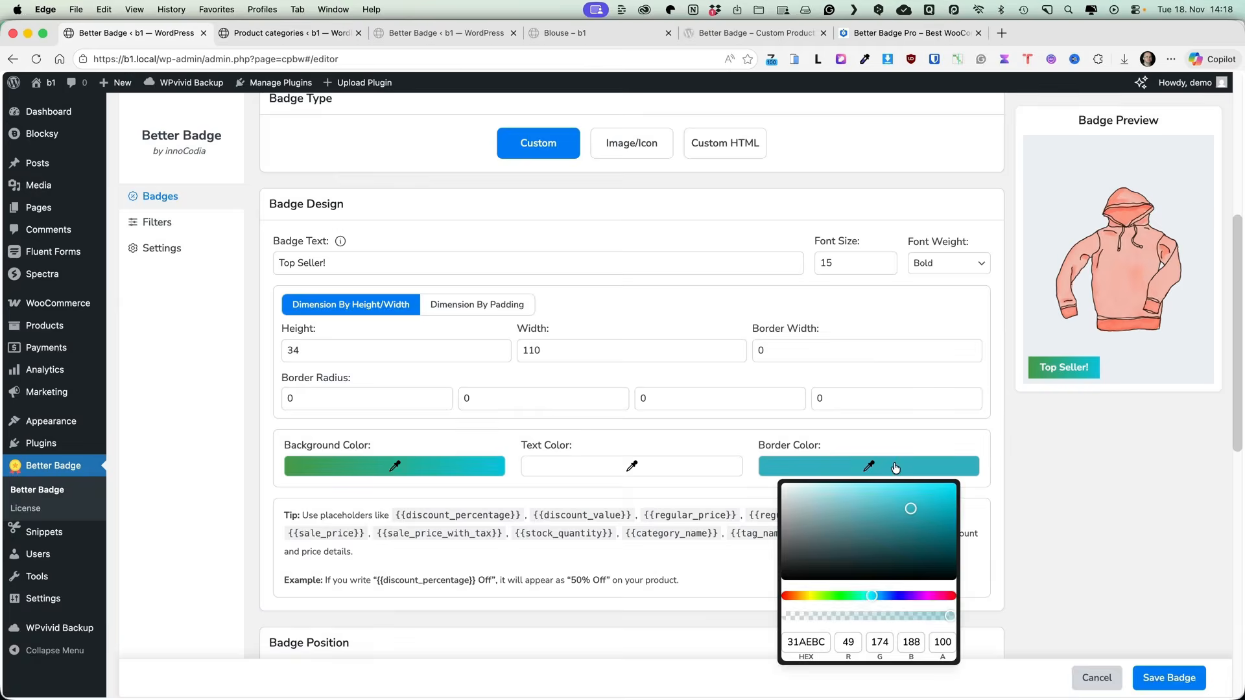
scroll(668, 386, down, 3)
click(662, 350)
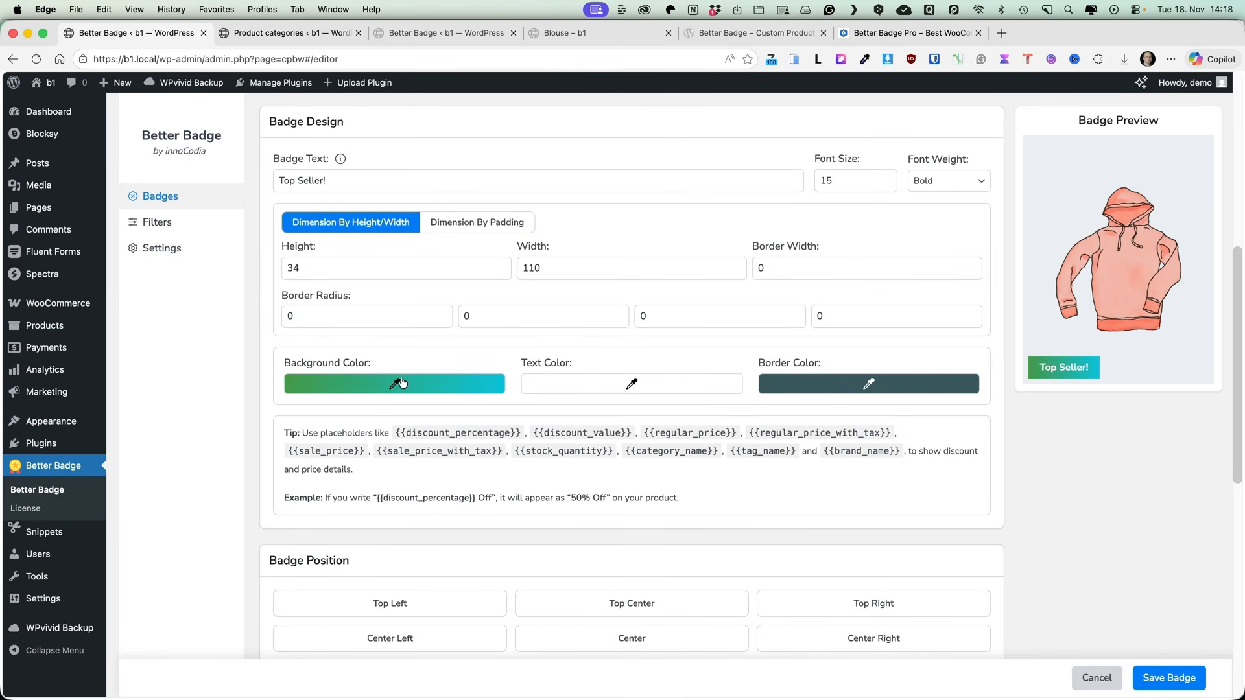
Step: Change the background gradient's starting color to dark brown 5F421E and move its stop to 16
click(400, 384)
drag(367, 587, 328, 586)
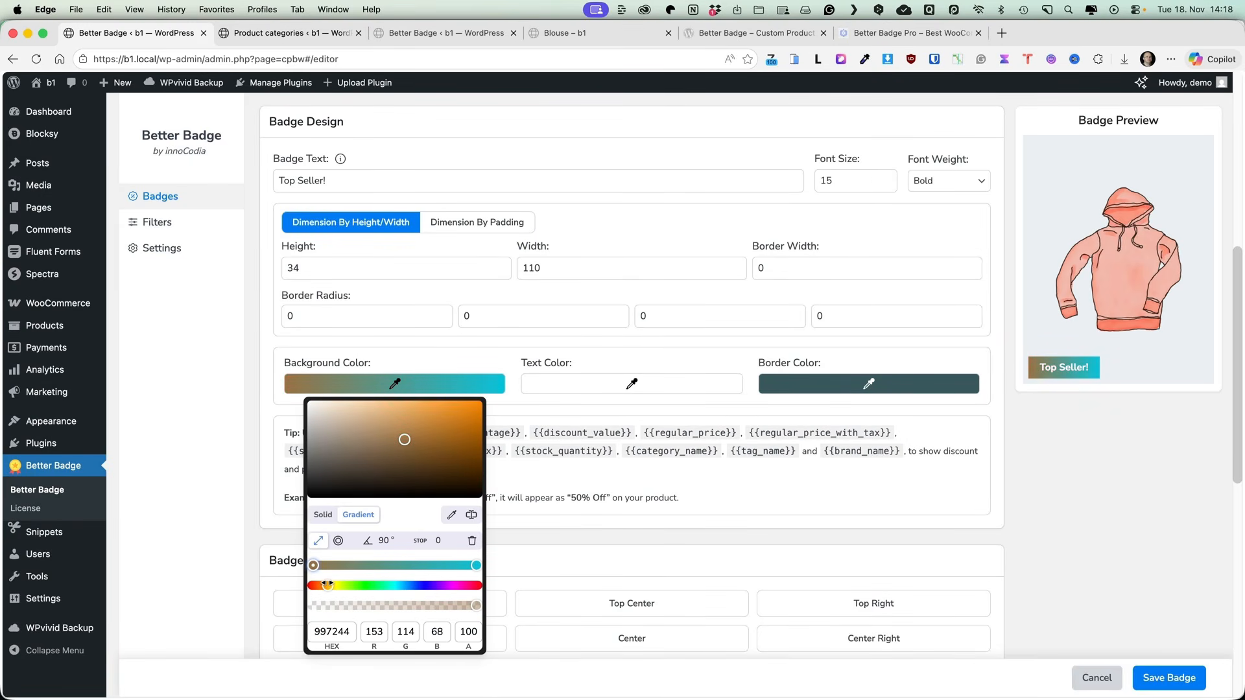
click(397, 450)
mouse_move(398, 451)
mouse_down()
mouse_move(433, 450)
mouse_move(416, 451)
mouse_up()
click(397, 521)
click(400, 383)
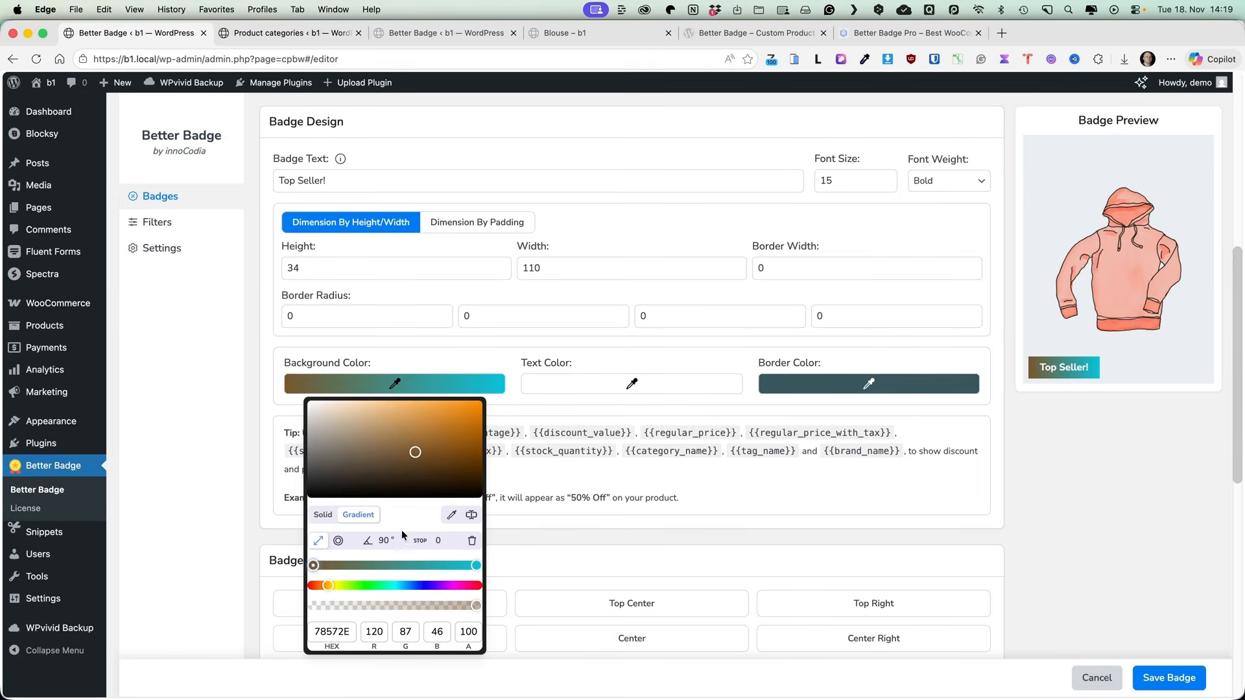
drag(314, 566, 338, 565)
click(426, 463)
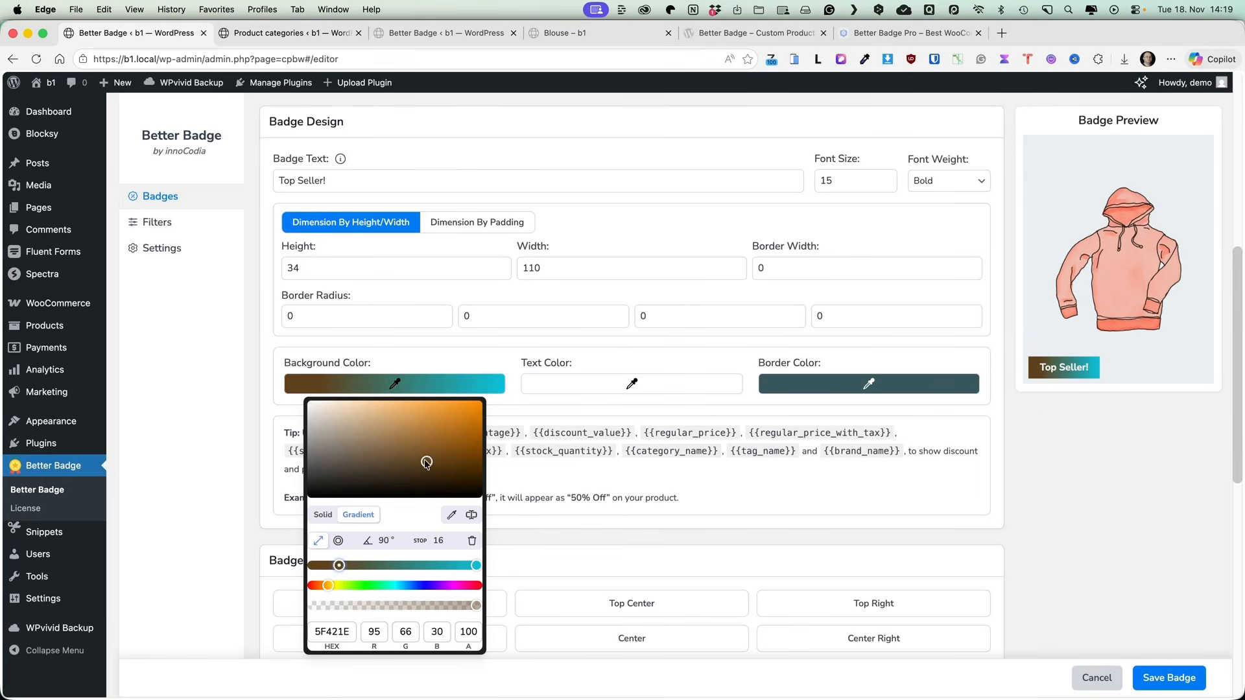
click(617, 467)
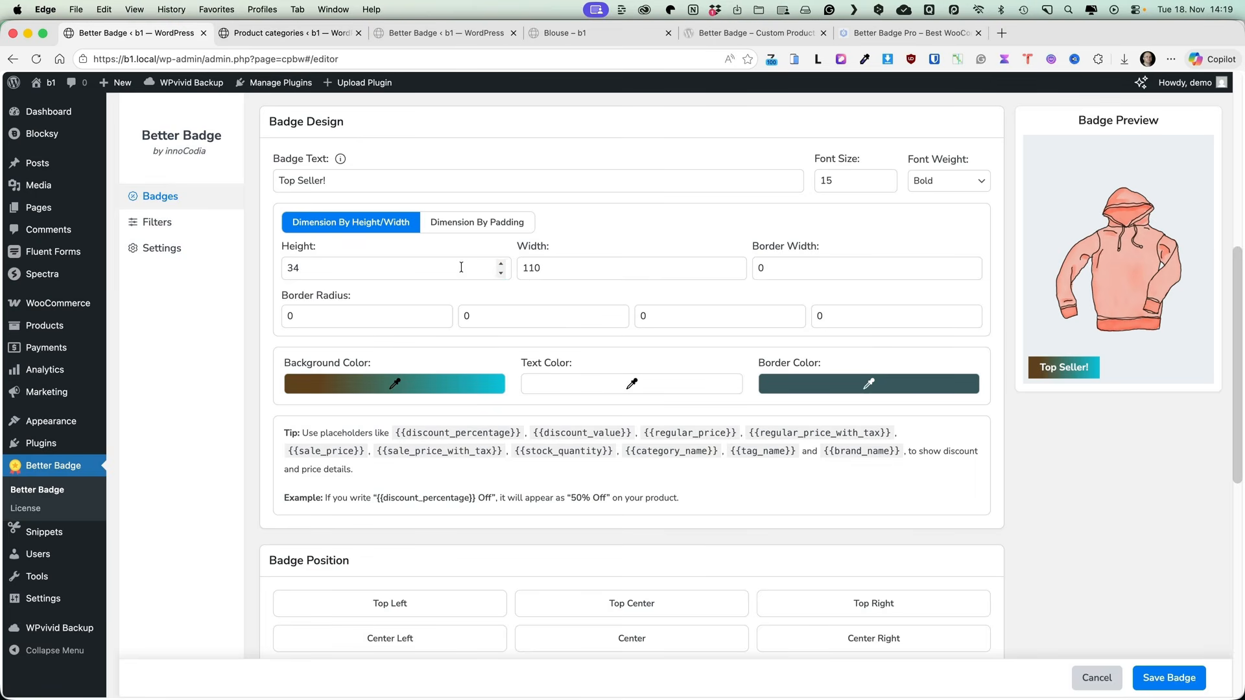
Step: Set the badge height to 40
click(306, 270)
drag(305, 270, 239, 264)
text(40)
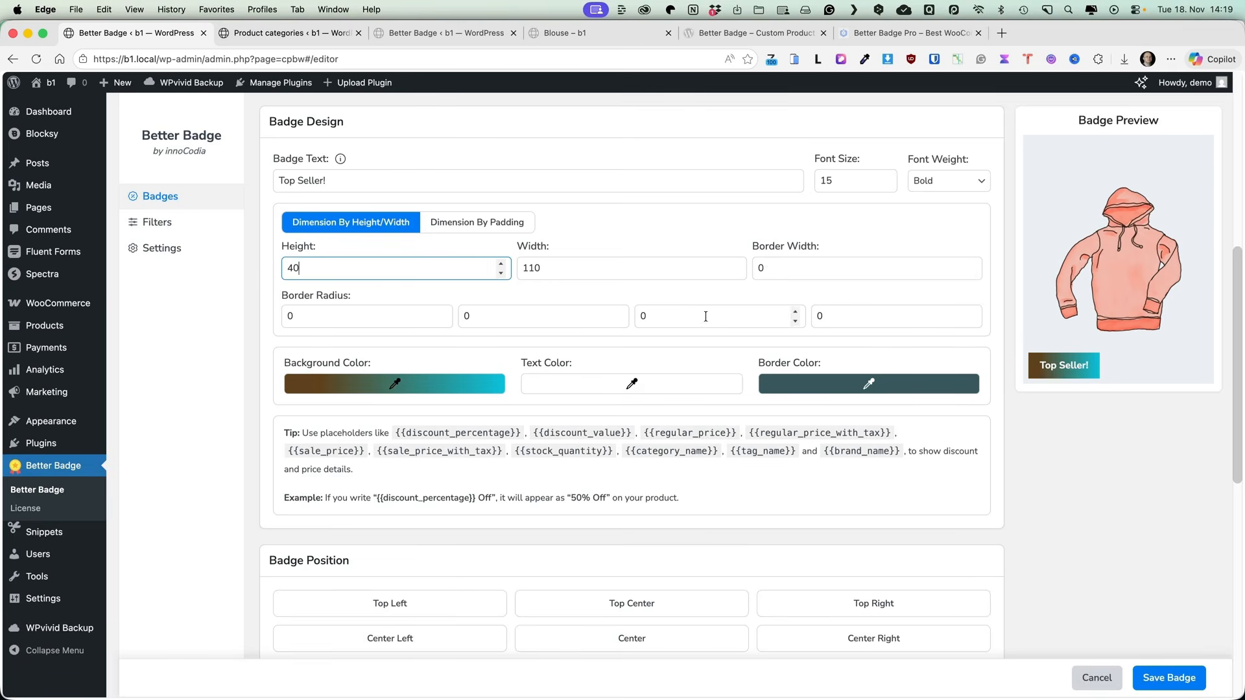
Step: Round the badge by setting the border radius of all four corners to 50
click(288, 315)
text(5)
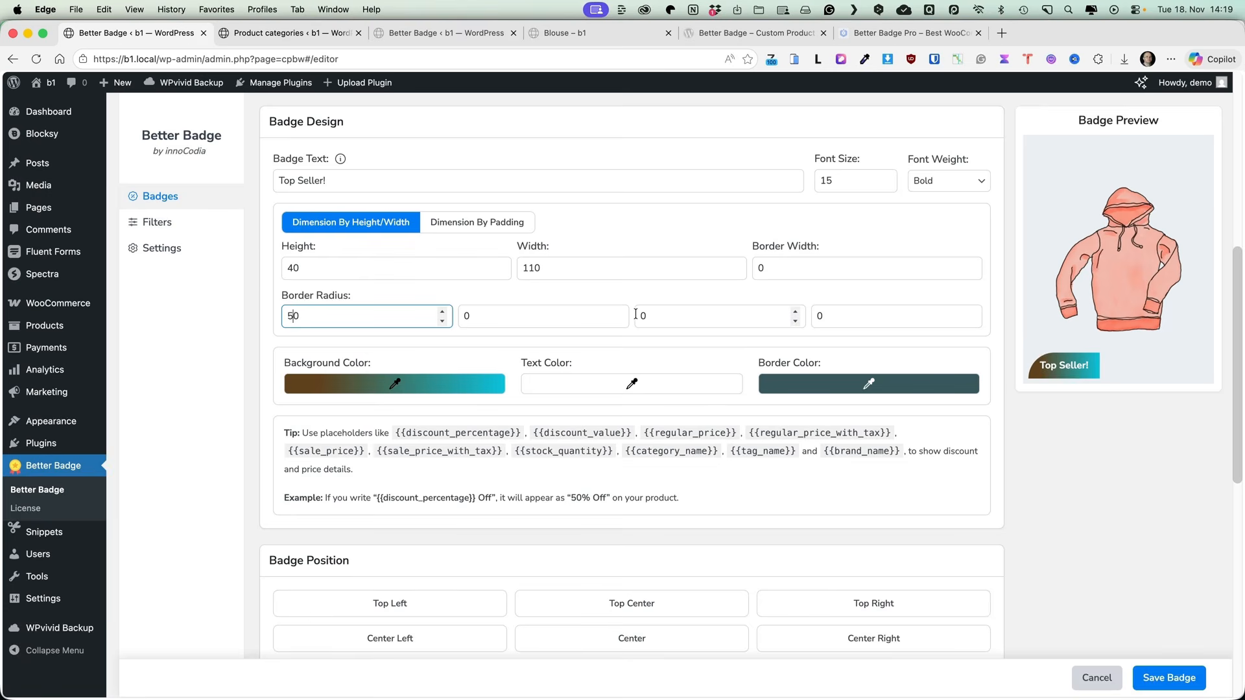
click(494, 310)
text(5)
click(637, 316)
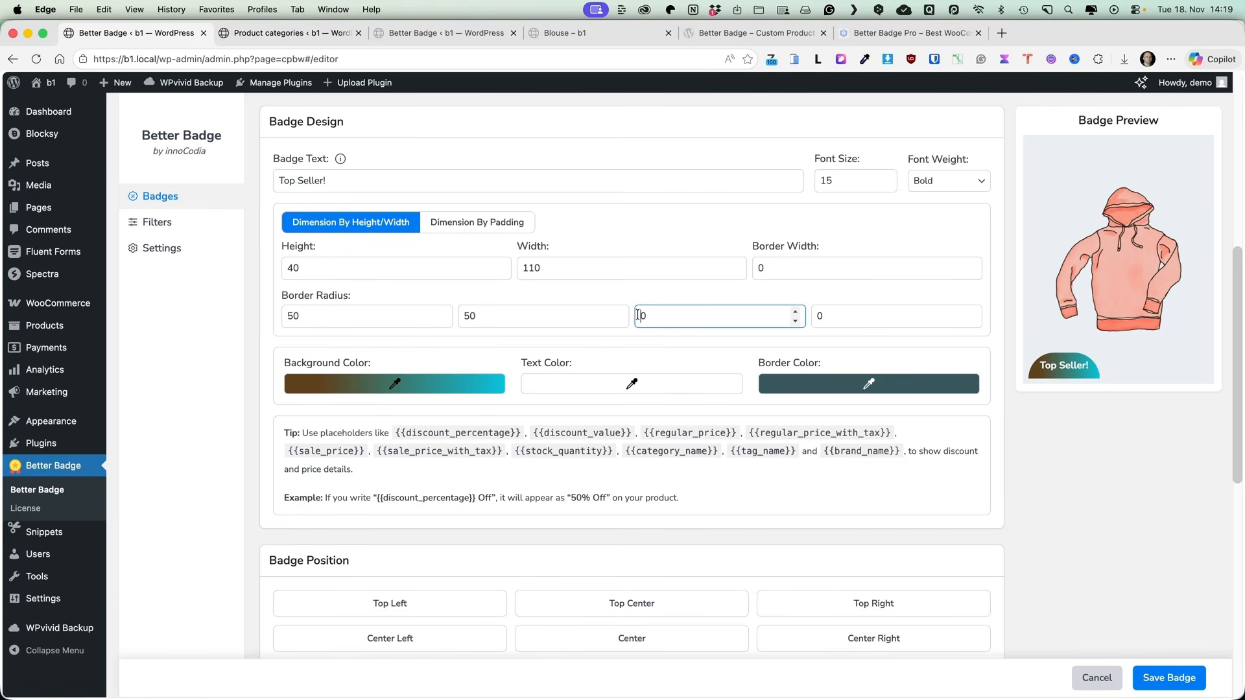
text(5)
click(812, 317)
text(5)
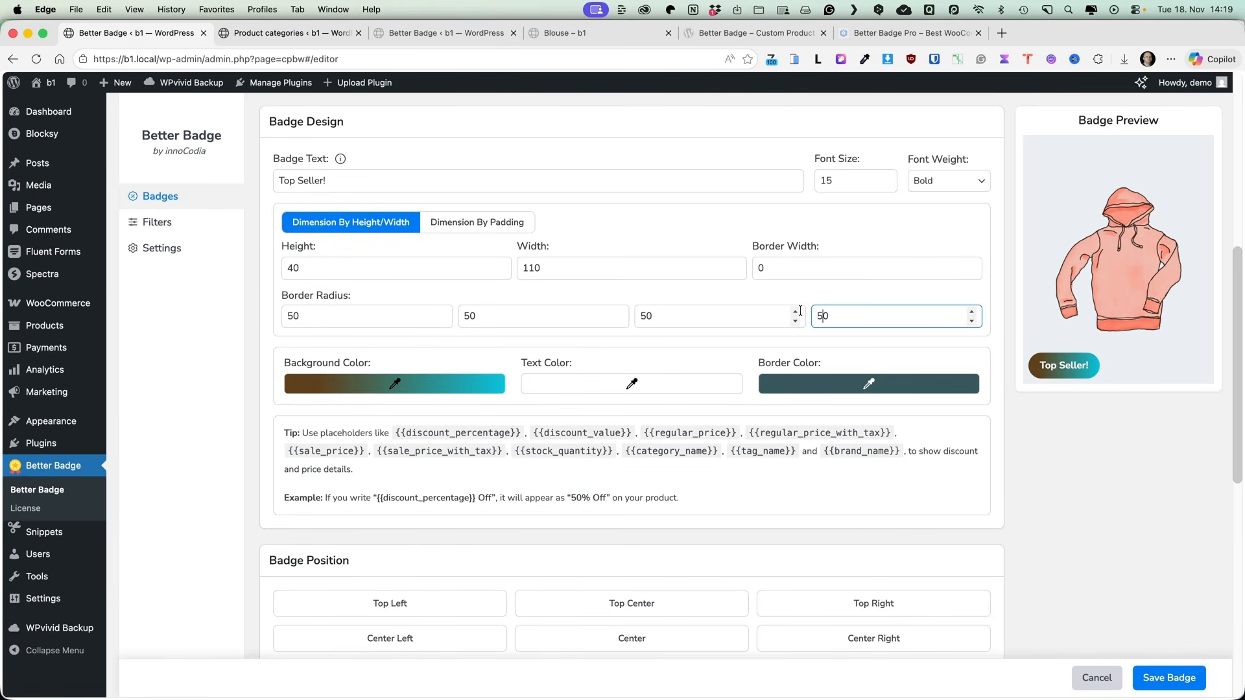
Step: Set the badge's Margin X to 20
scroll(746, 425, down, 6)
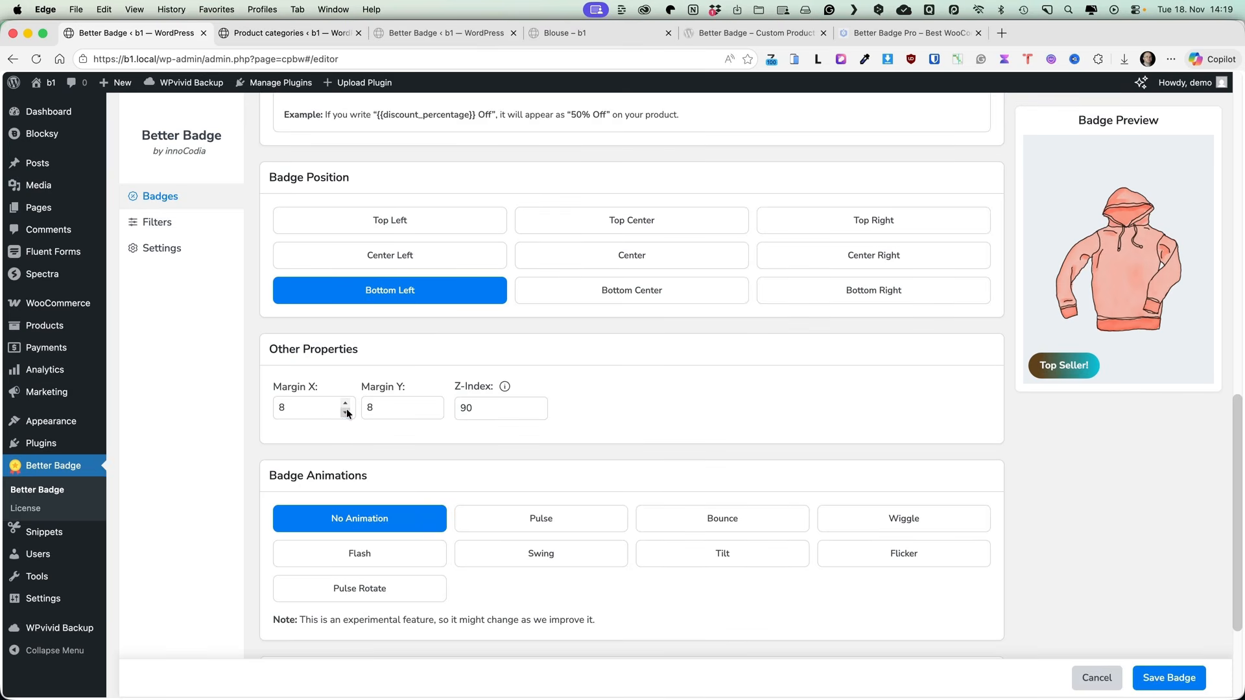
click(345, 413)
click(346, 404)
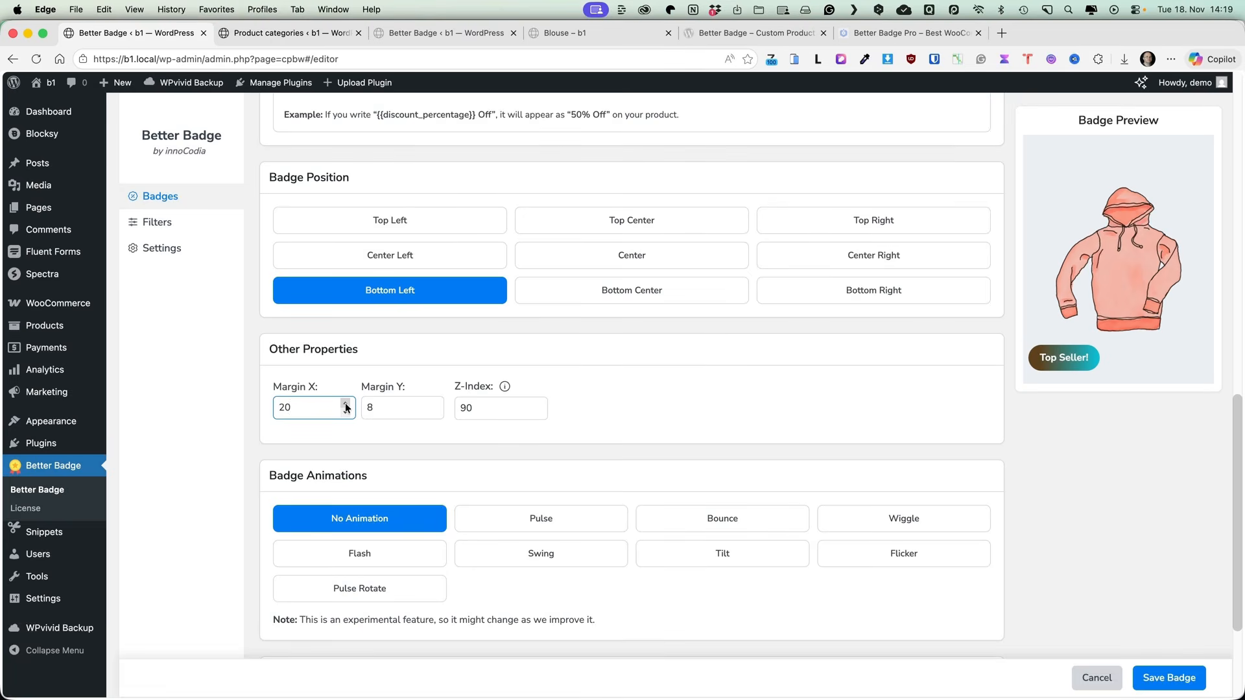
Step: Try the Pulse, Bounce, Wiggle and Flash badge animations, and settle on Pulse
scroll(578, 438, down, 3)
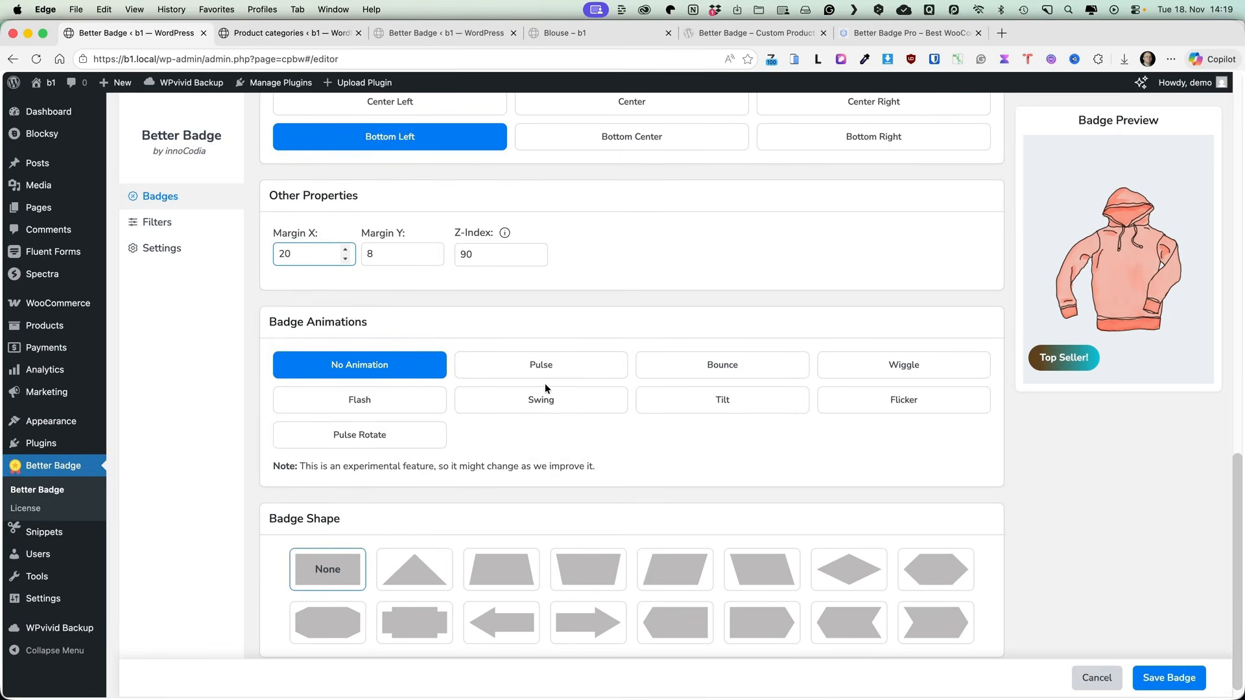
click(544, 368)
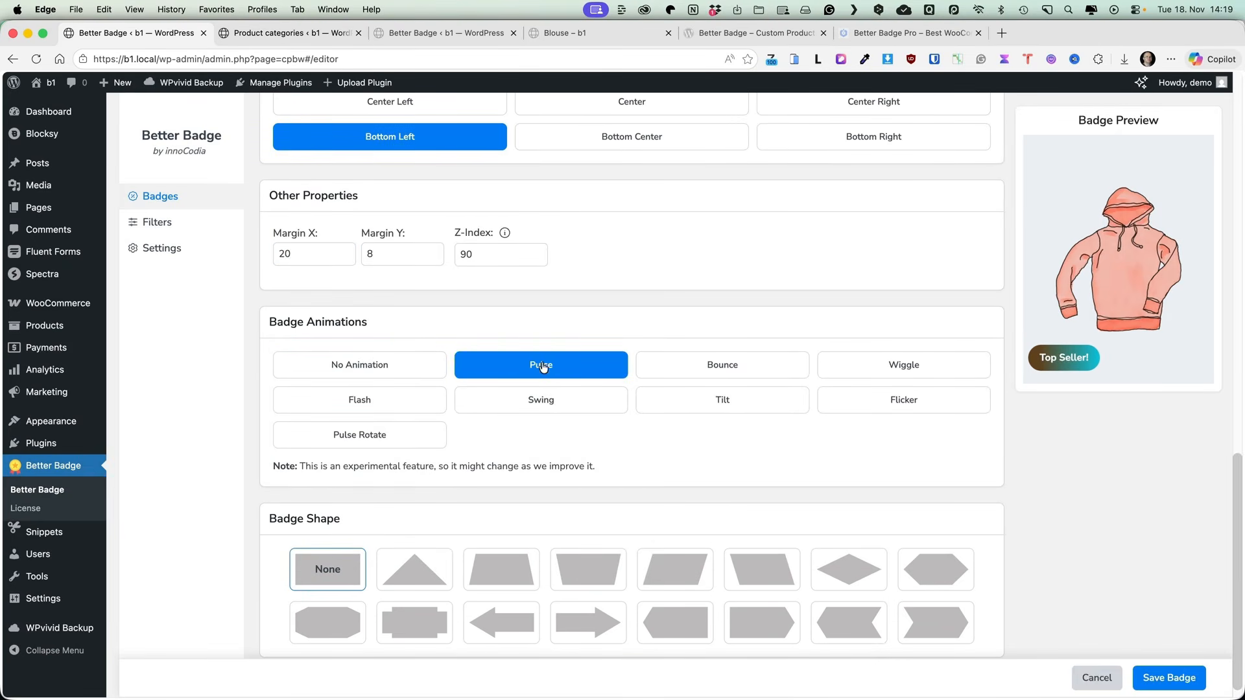
click(733, 375)
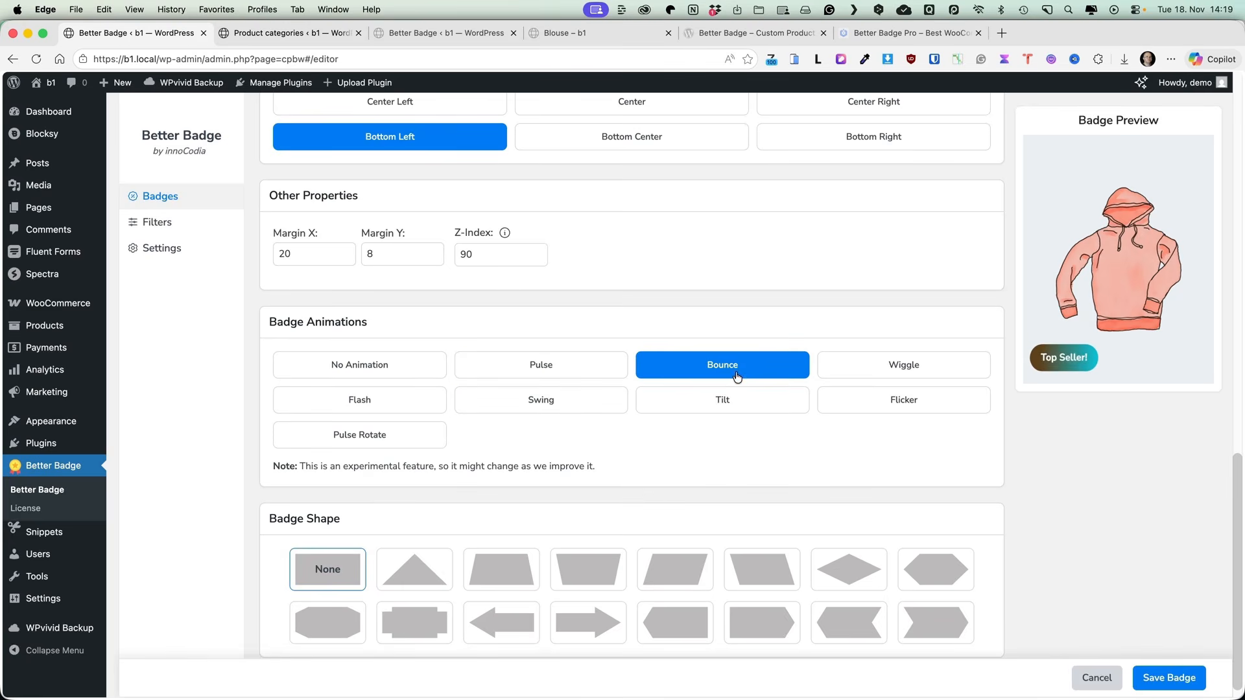
click(846, 374)
click(372, 404)
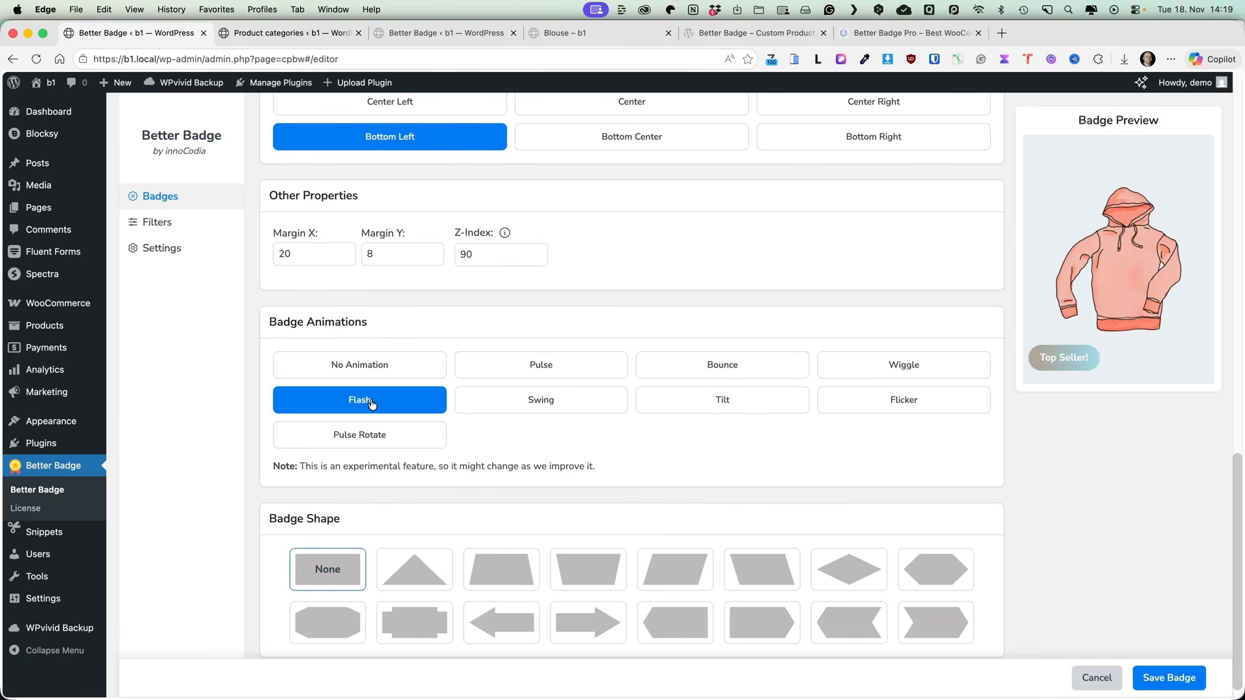
click(494, 376)
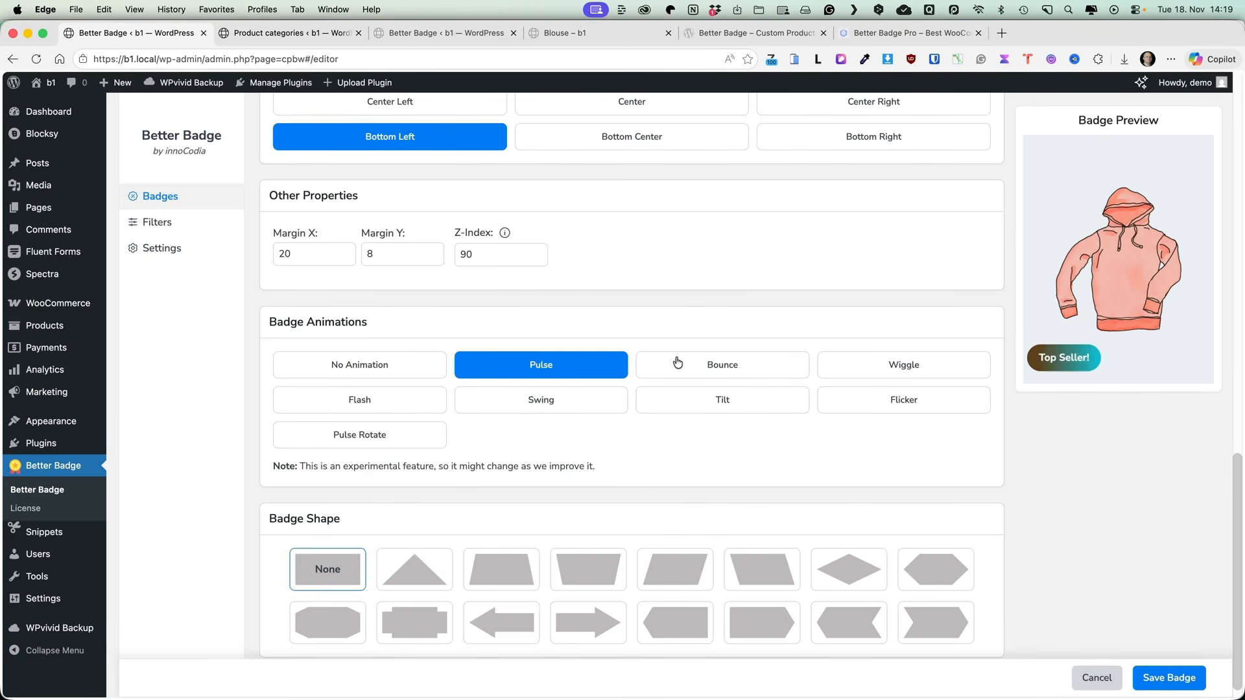
Step: Try several badge shapes such as the triangle, parallelogram, hexagon and notched arrow, return to None, and save the badge
scroll(701, 422, down, 1)
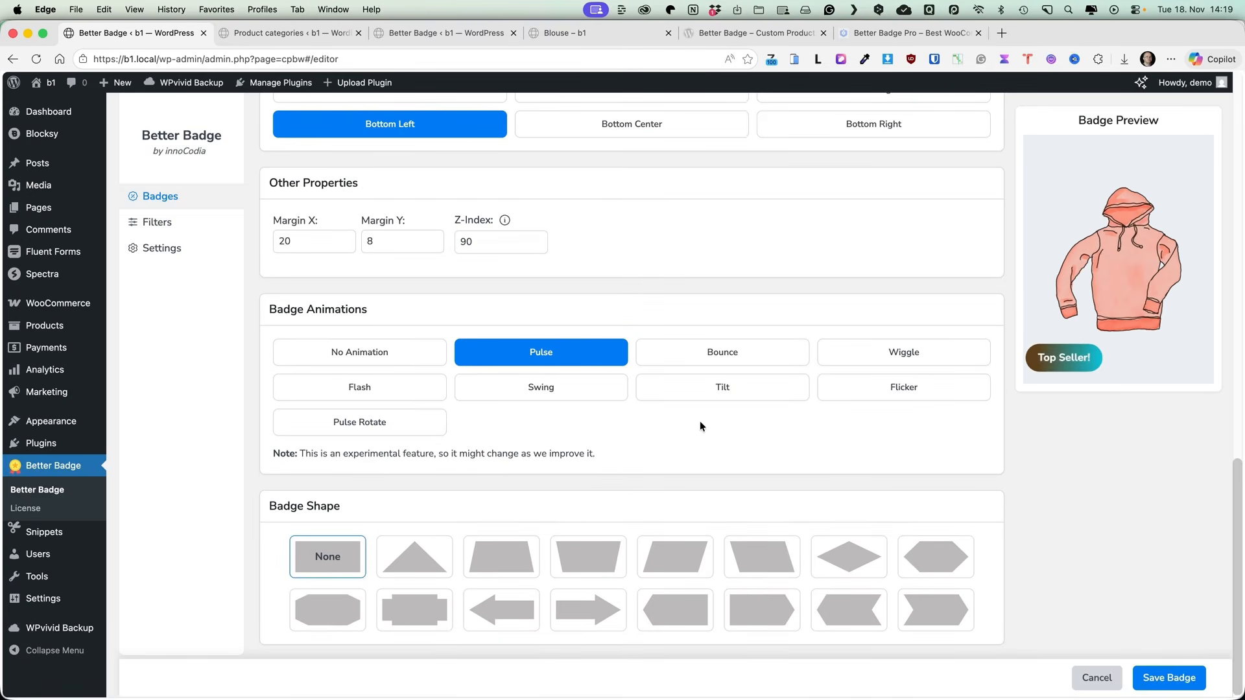
click(432, 559)
click(529, 561)
click(678, 557)
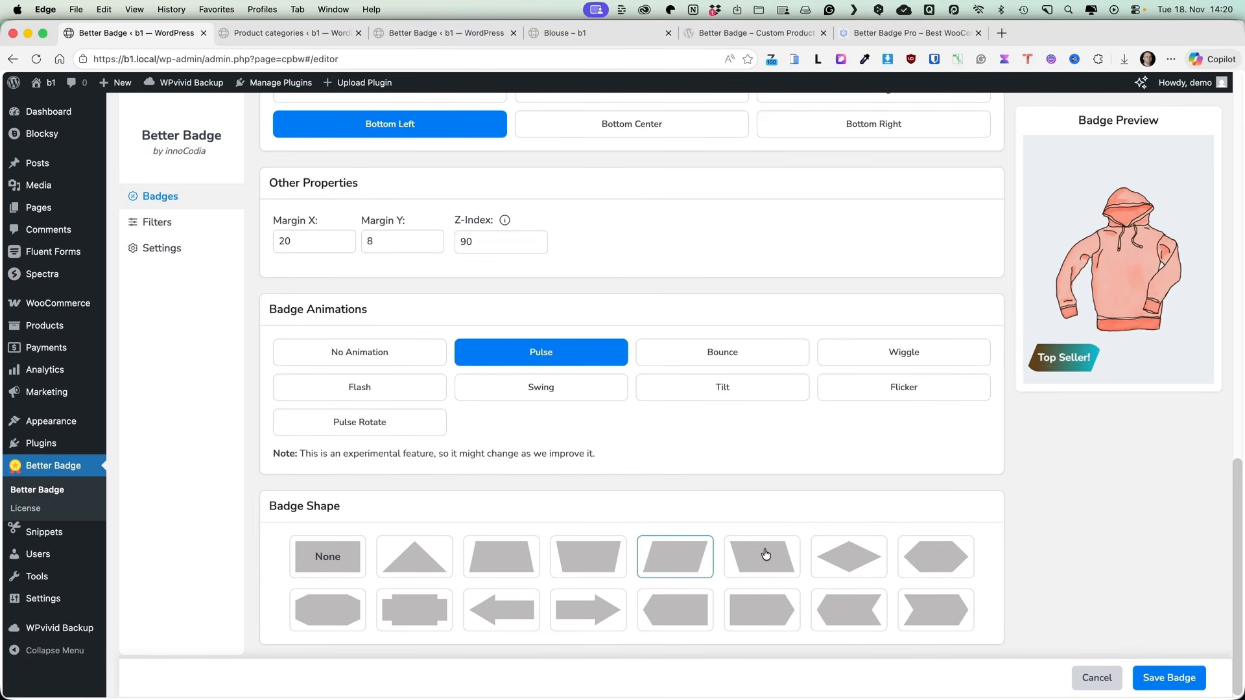
click(765, 555)
click(948, 555)
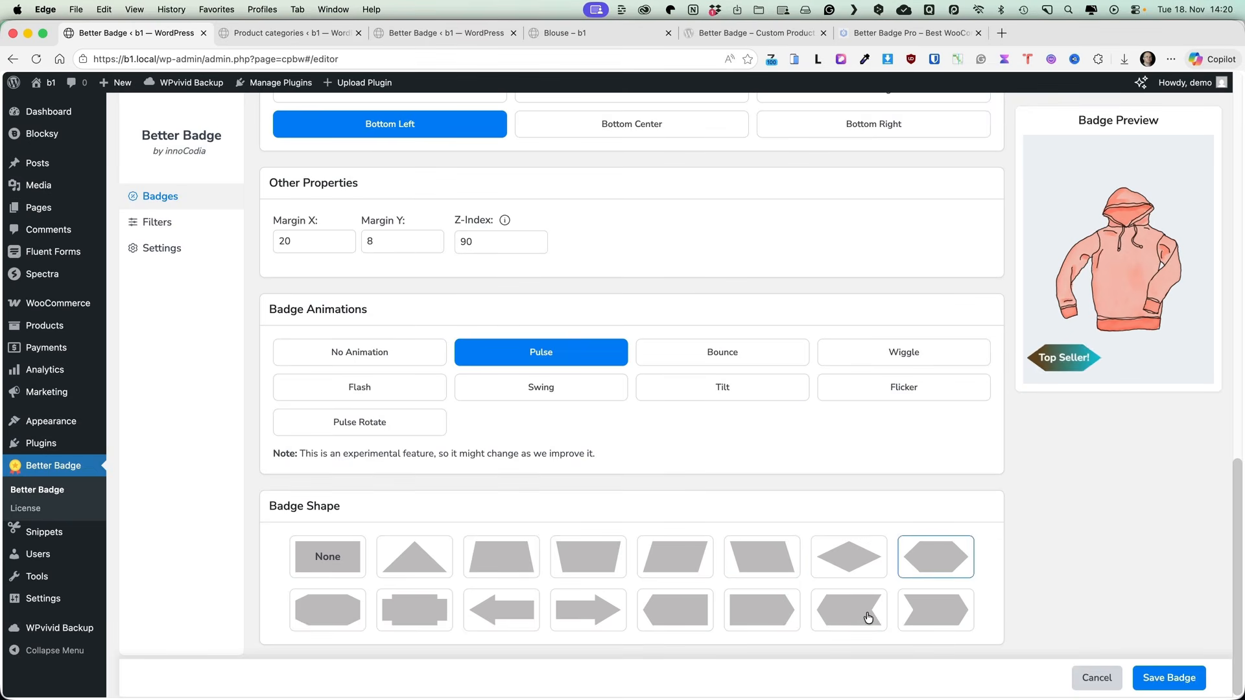
click(868, 616)
click(940, 614)
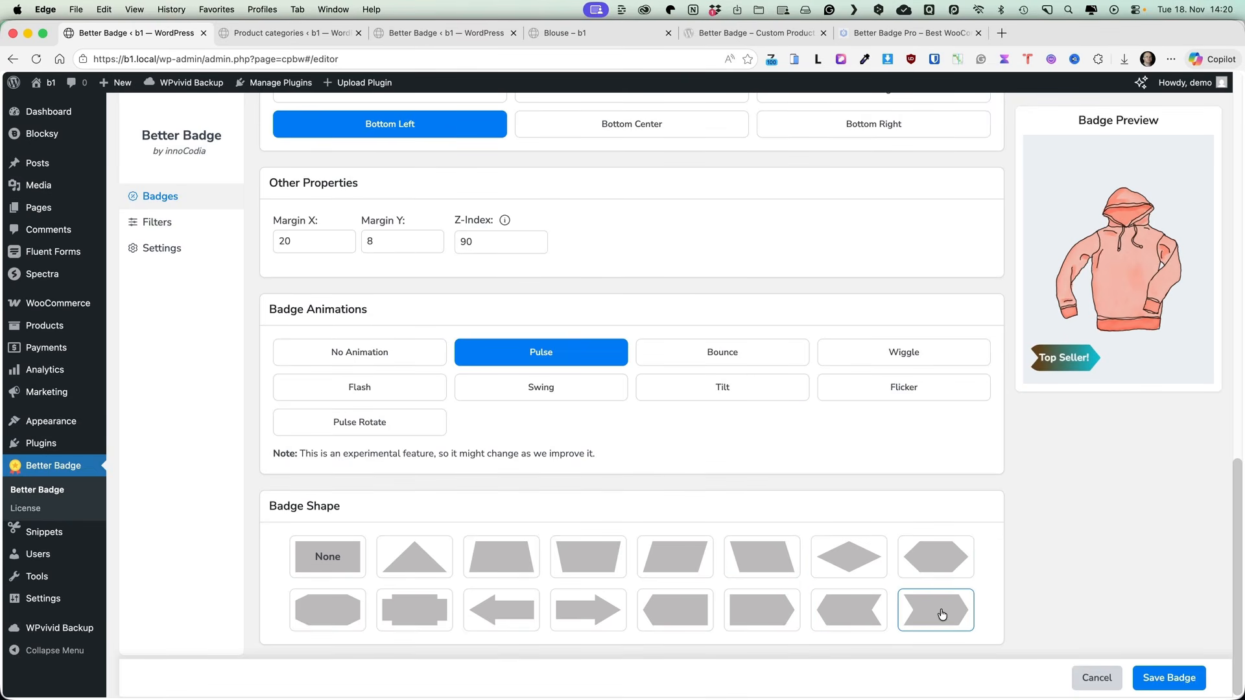
click(415, 609)
click(334, 548)
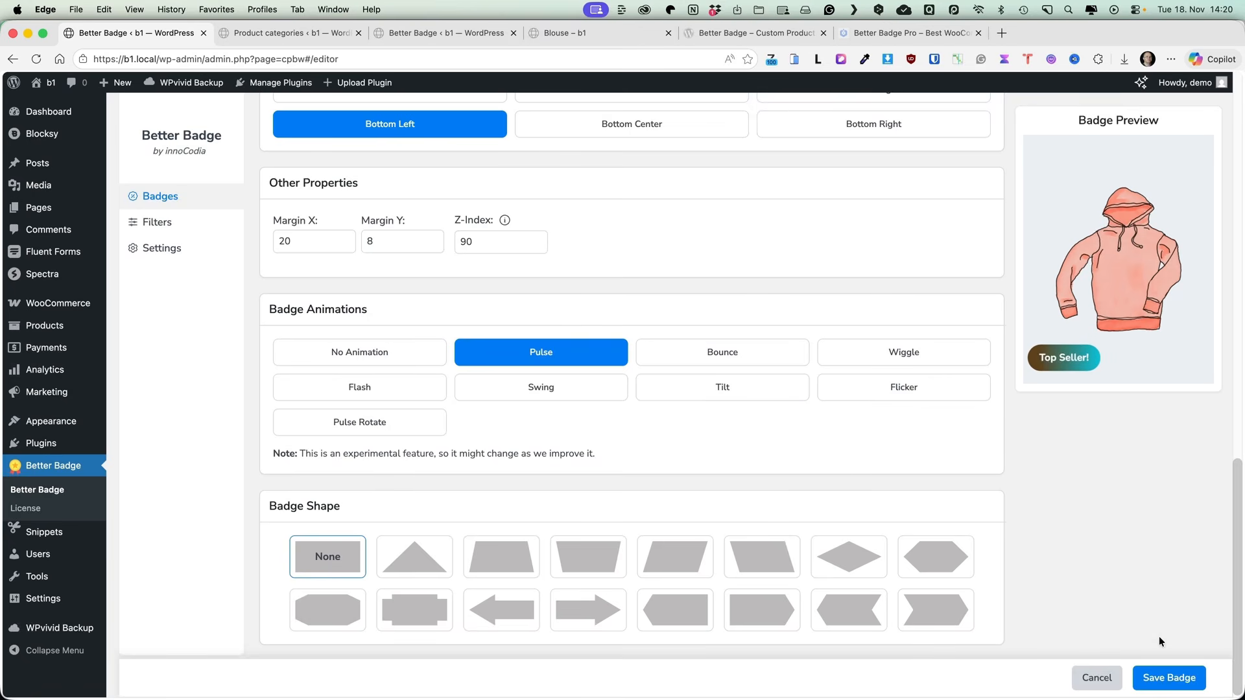
click(1165, 677)
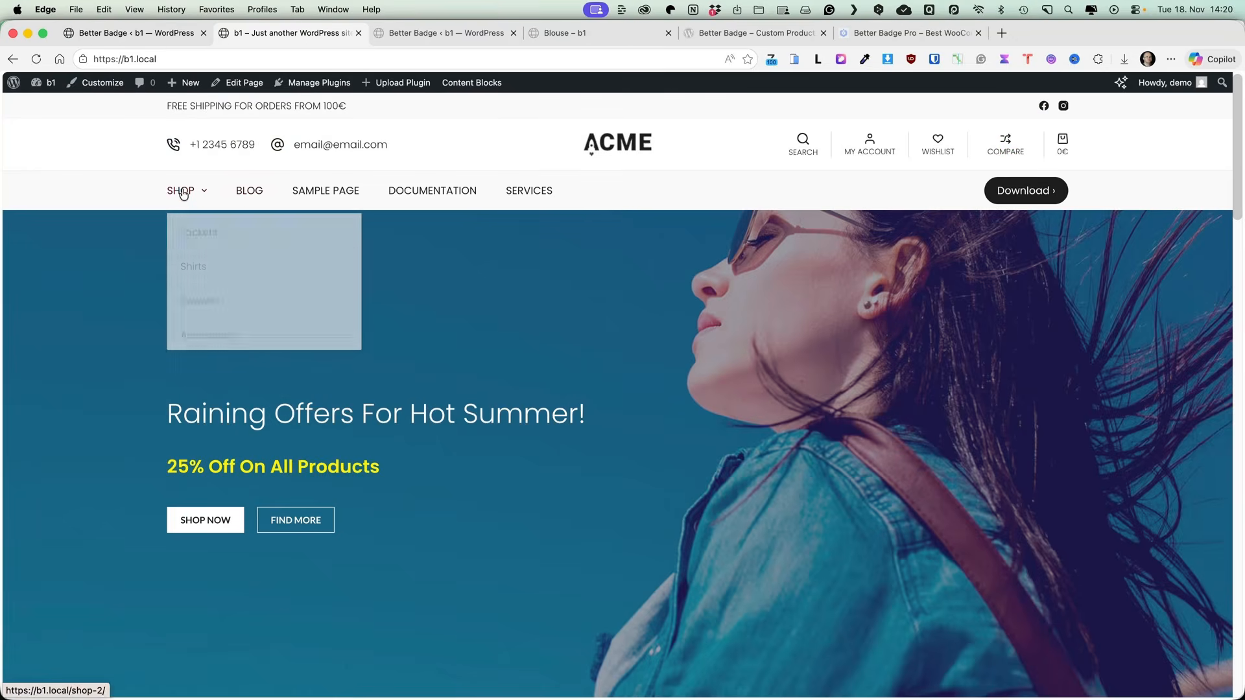
Step: Open the storefront's Shop page and check which products carry the "Top Seller!" badge
click(181, 192)
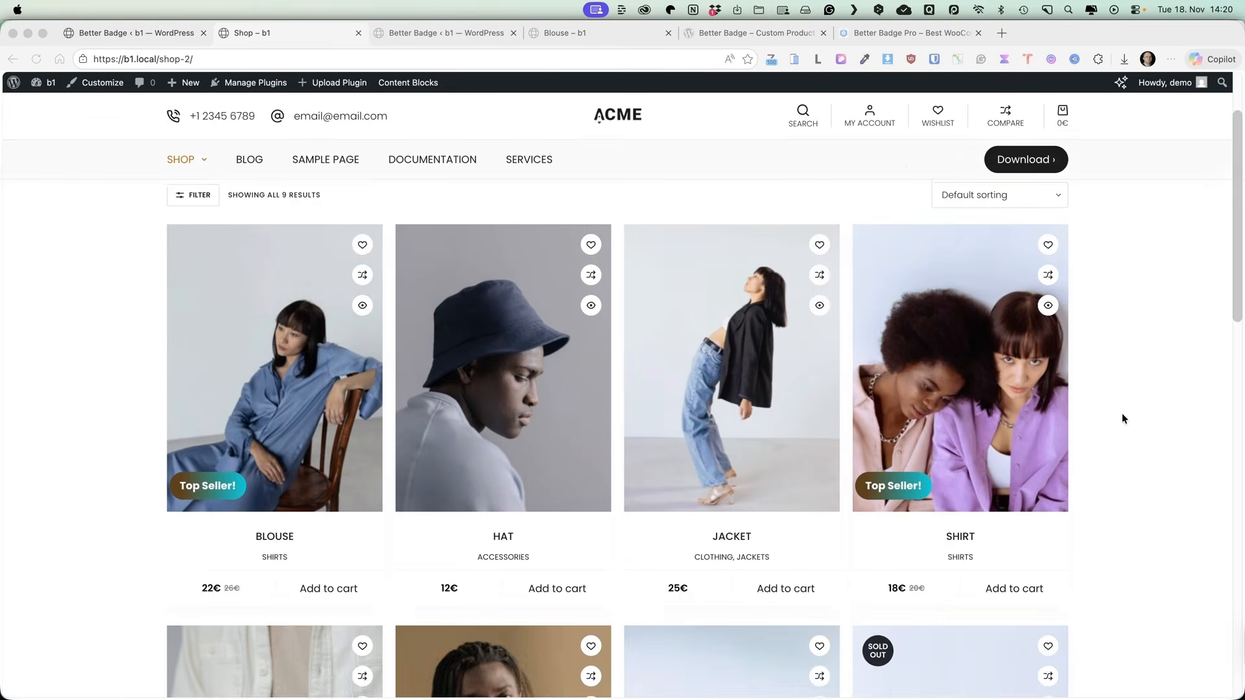
scroll(1122, 415, down, 8)
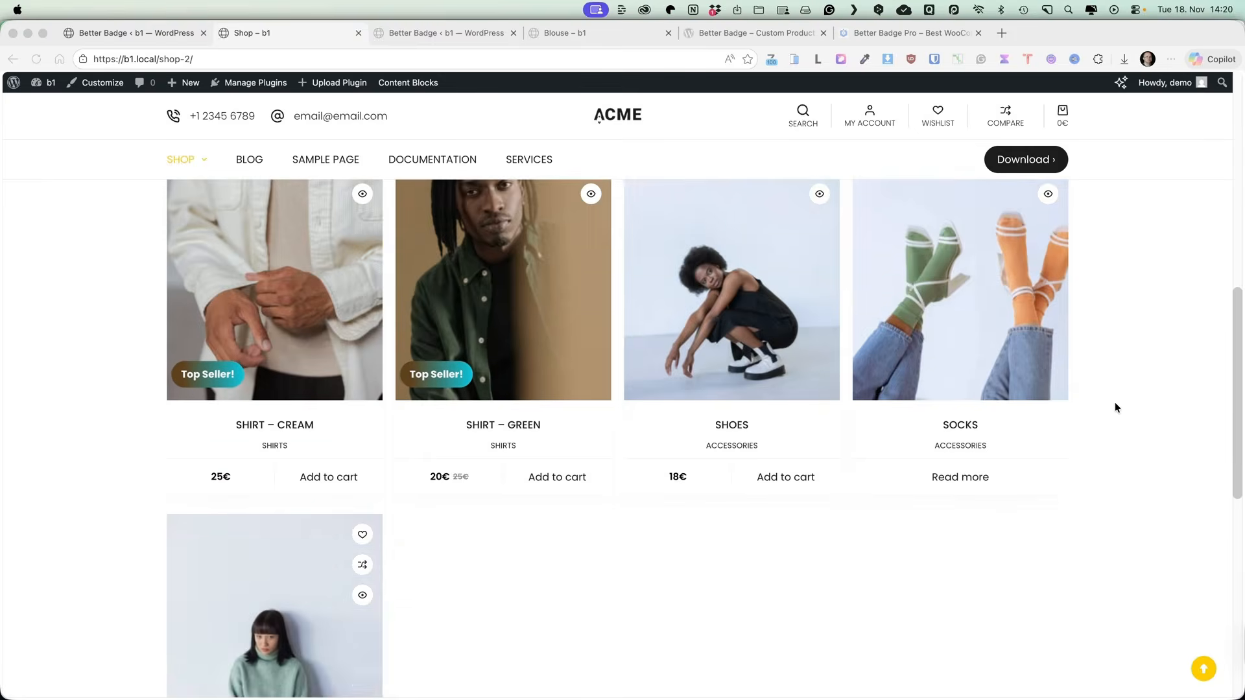
scroll(1111, 406, down, 2)
scroll(1098, 409, up, 10)
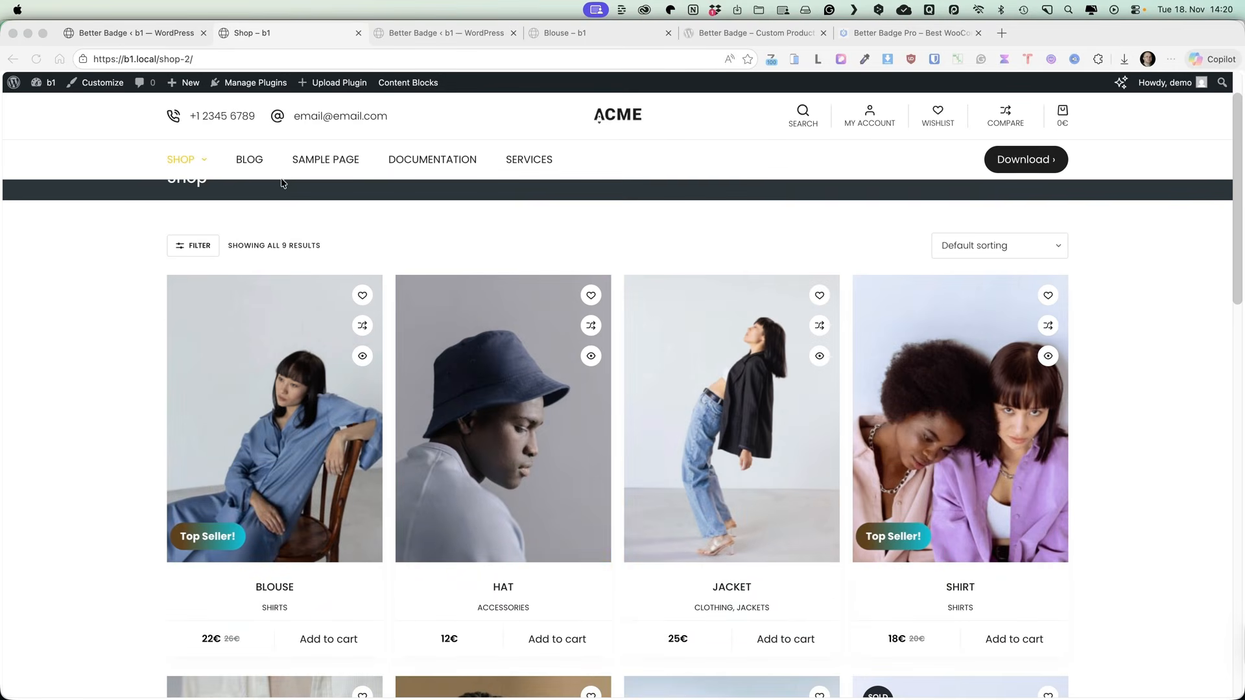
Step: Check the Jackets, Sweater and Accessories category pages for the "Top Seller!" badge
click(181, 163)
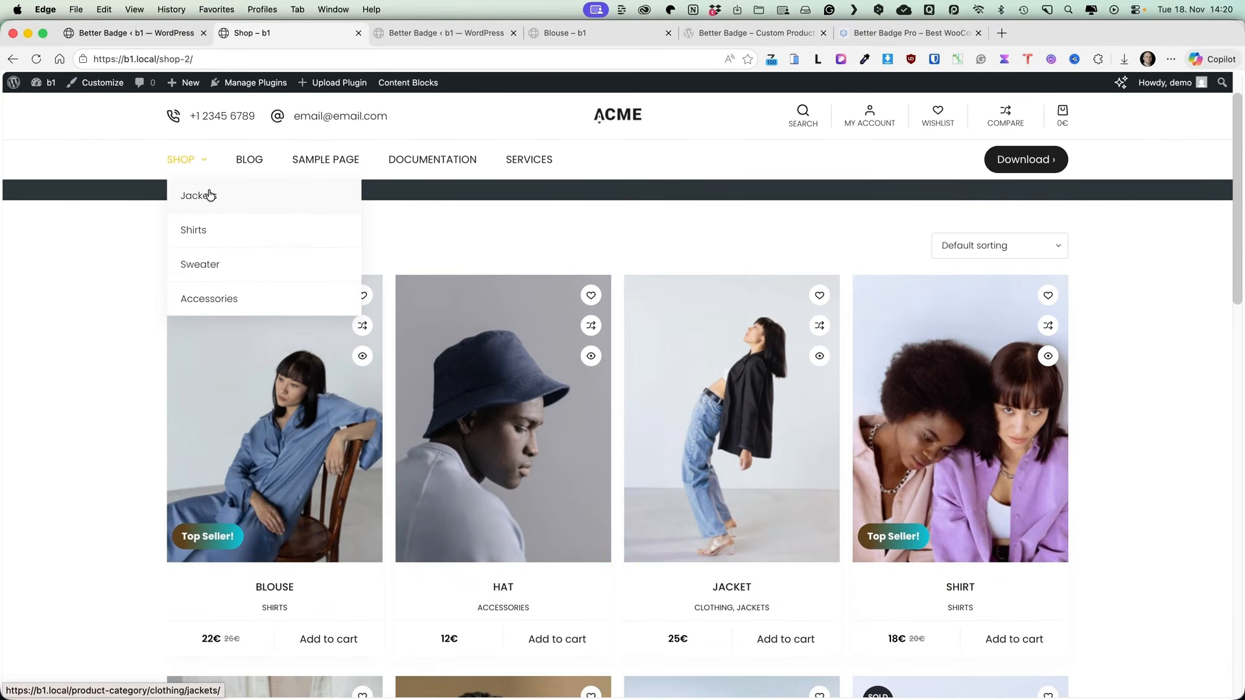
click(209, 194)
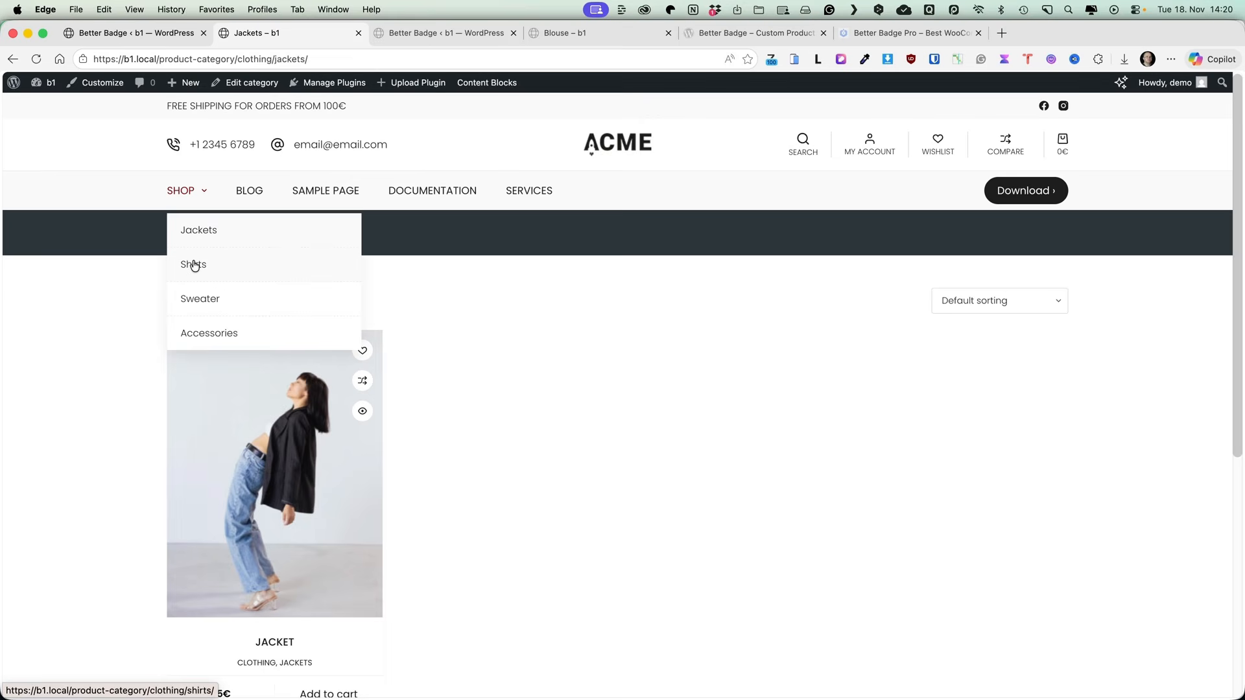
click(208, 298)
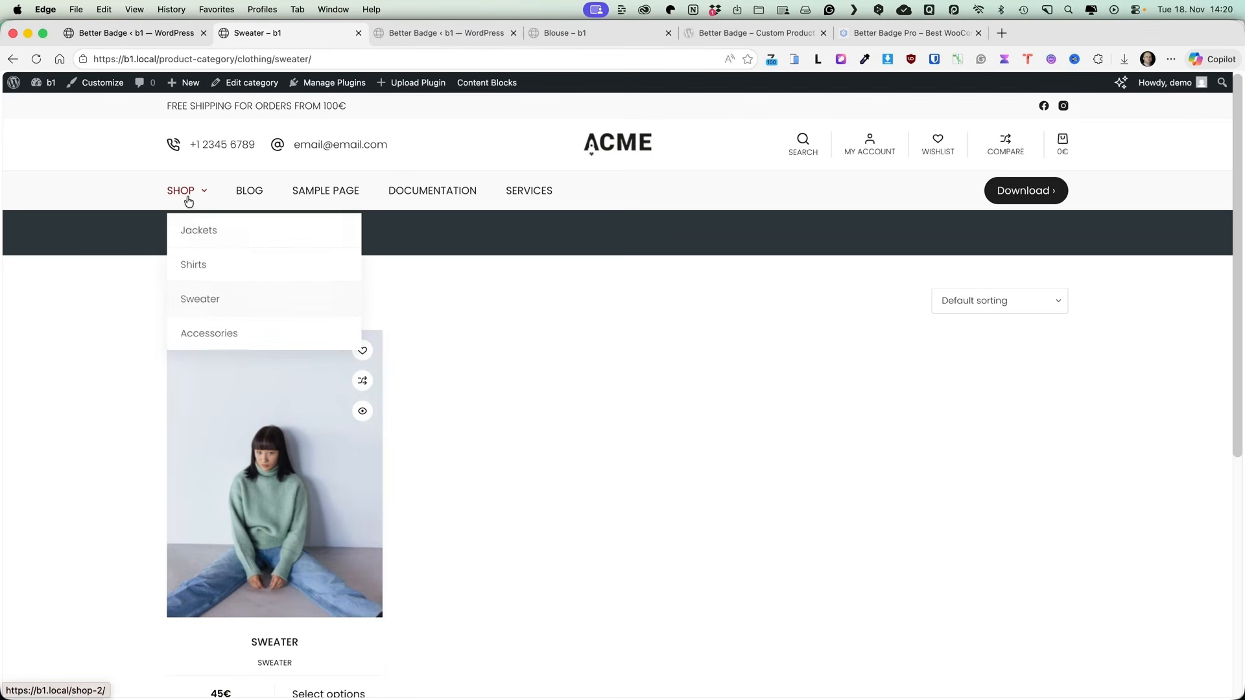
click(194, 333)
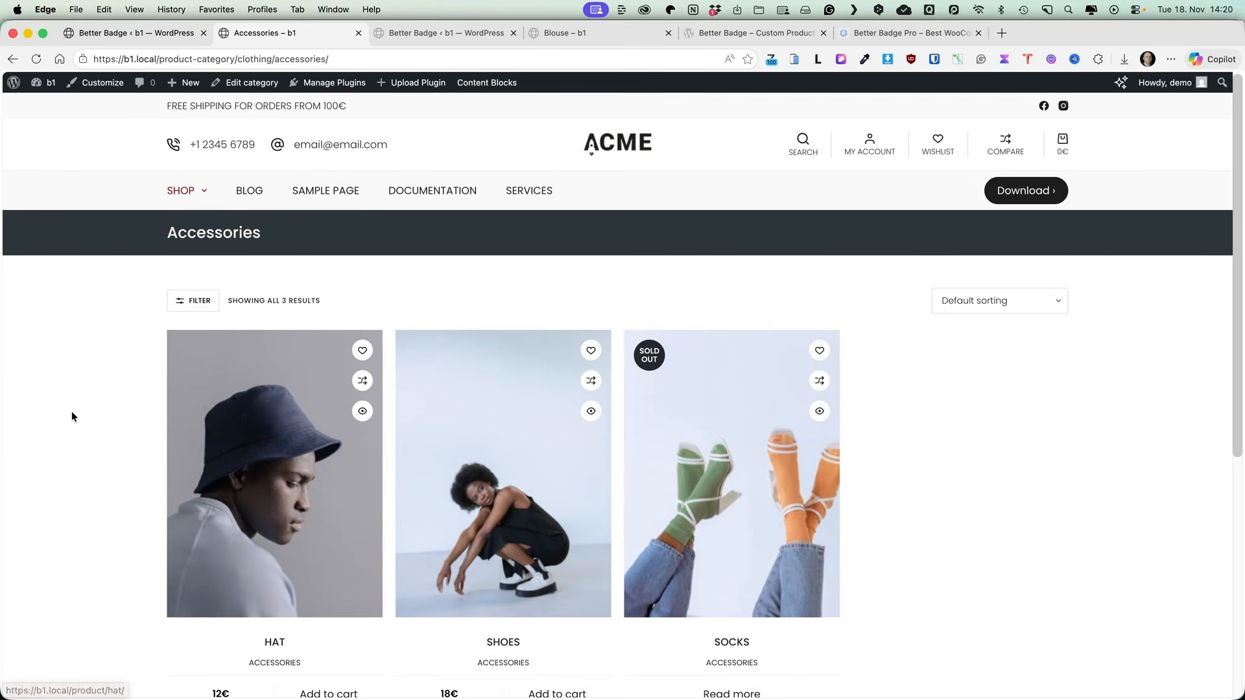
Step: Check the badge on the Shirts category page and on the Blouse product page
mouse_move(187, 190)
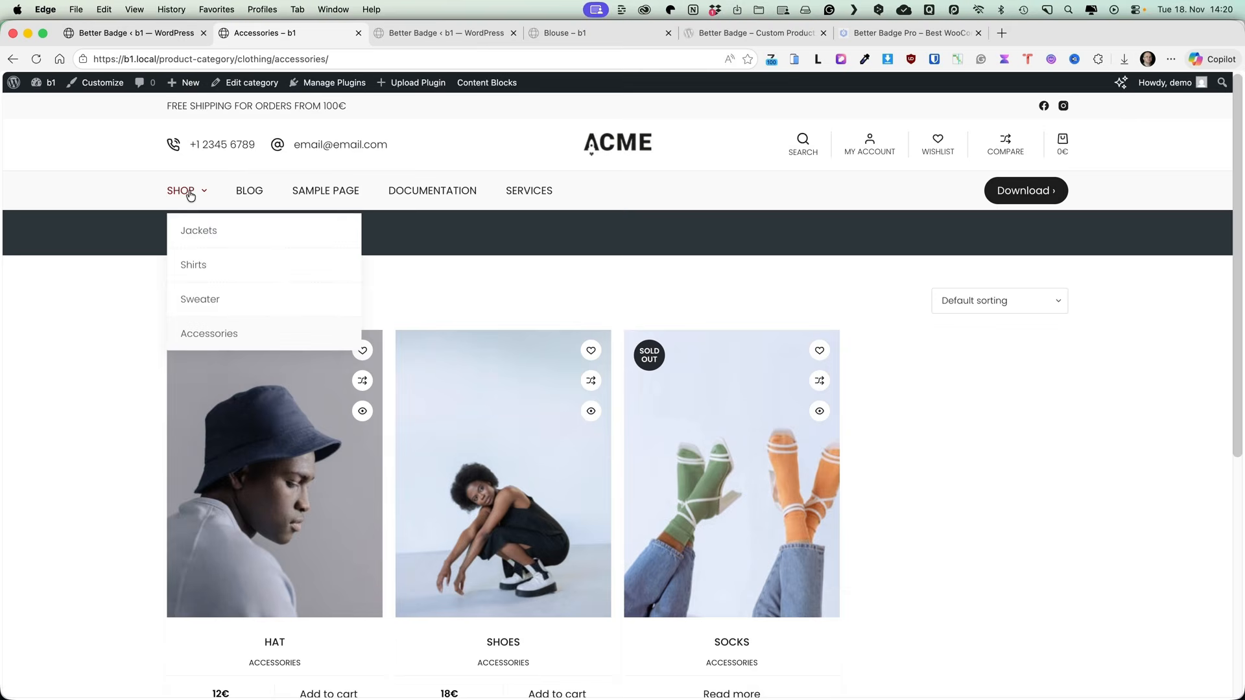
click(197, 267)
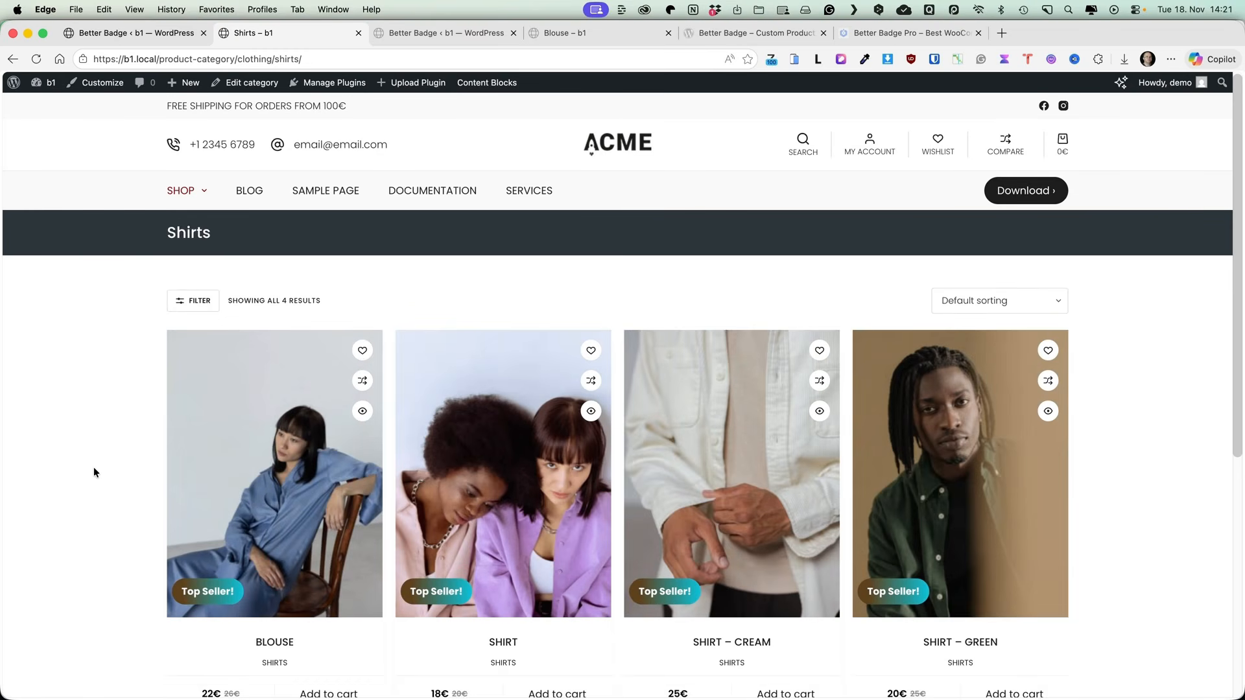
click(258, 461)
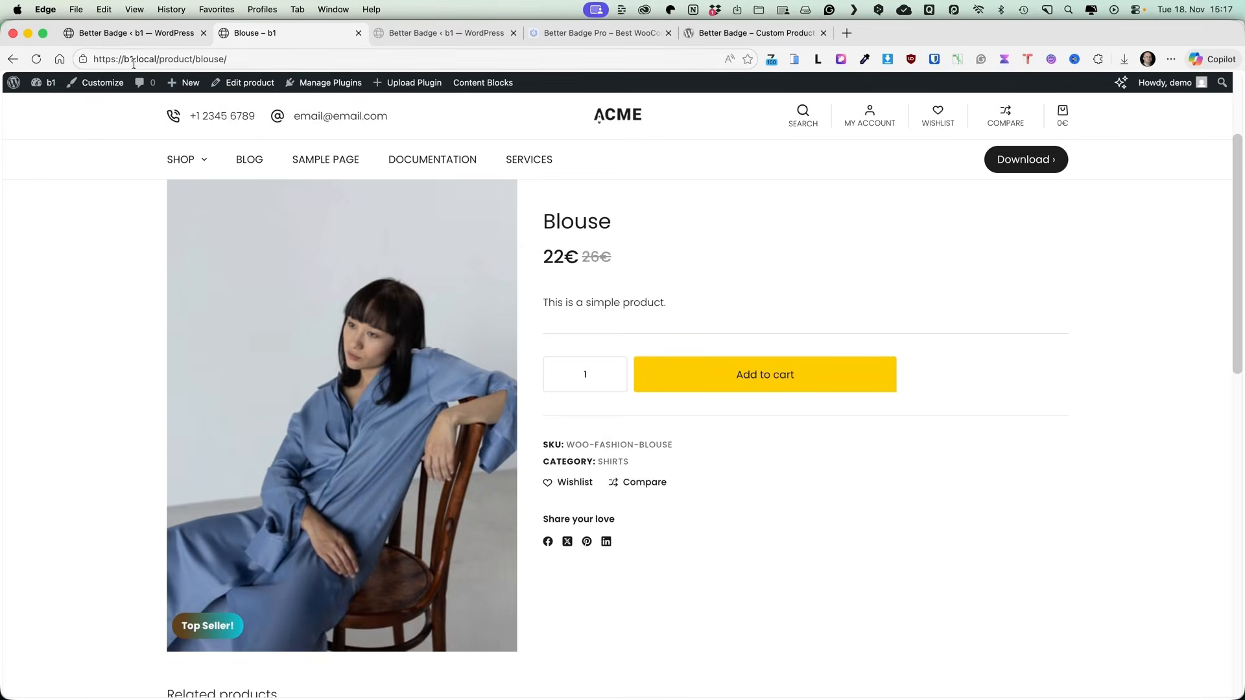
Step: Return to the Better Badge filters in the admin and create a new filter titled "Low stock"
click(133, 32)
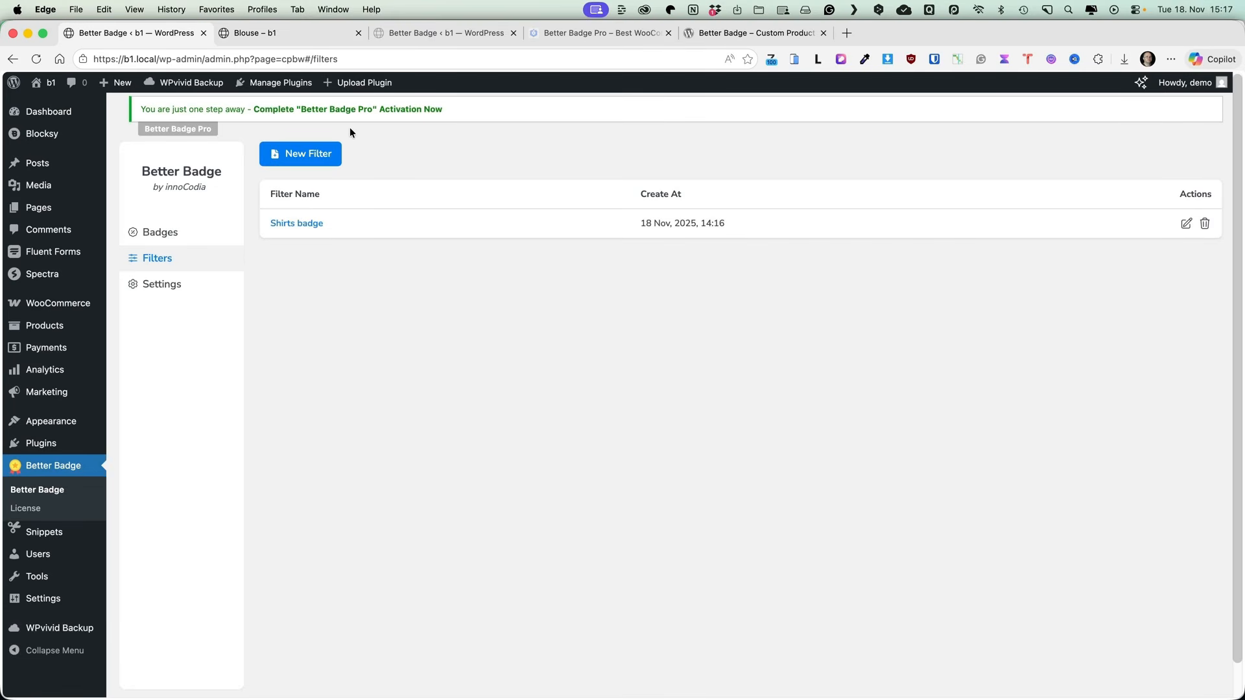
click(305, 156)
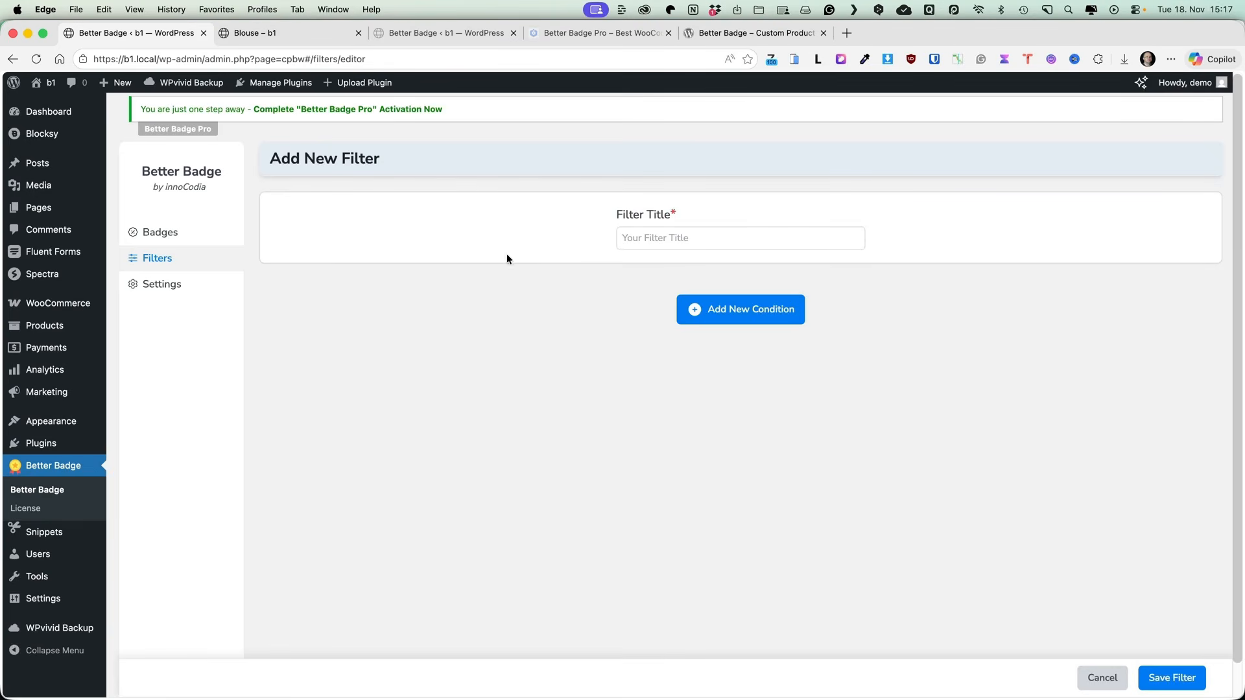
click(696, 244)
text(Low stock)
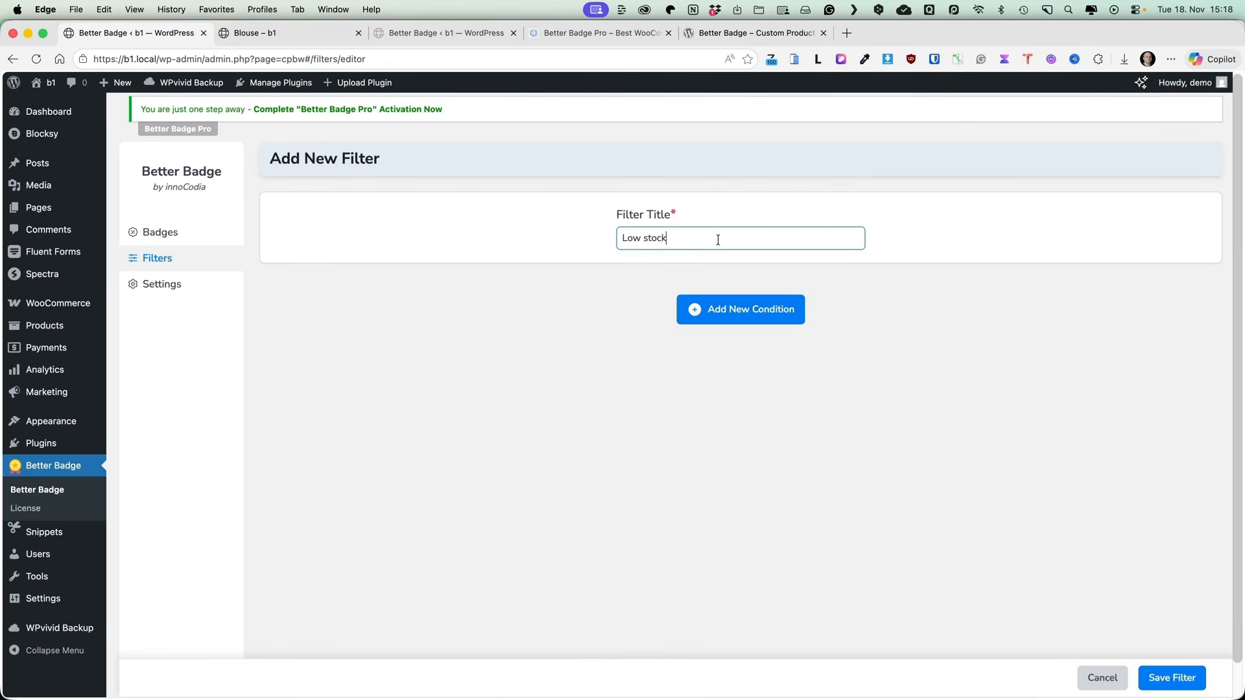
Step: Add a condition for Stock Quantity Less Than 3 to the filter and save it
click(733, 313)
click(335, 268)
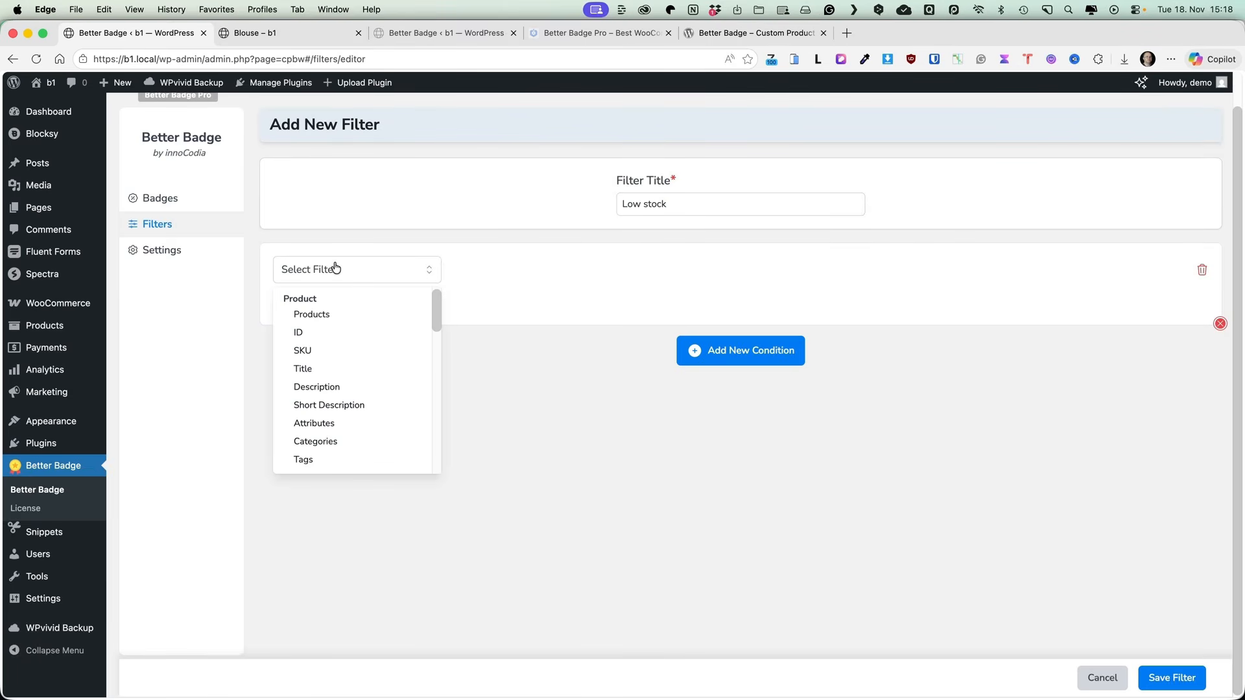
scroll(322, 396, down, 3)
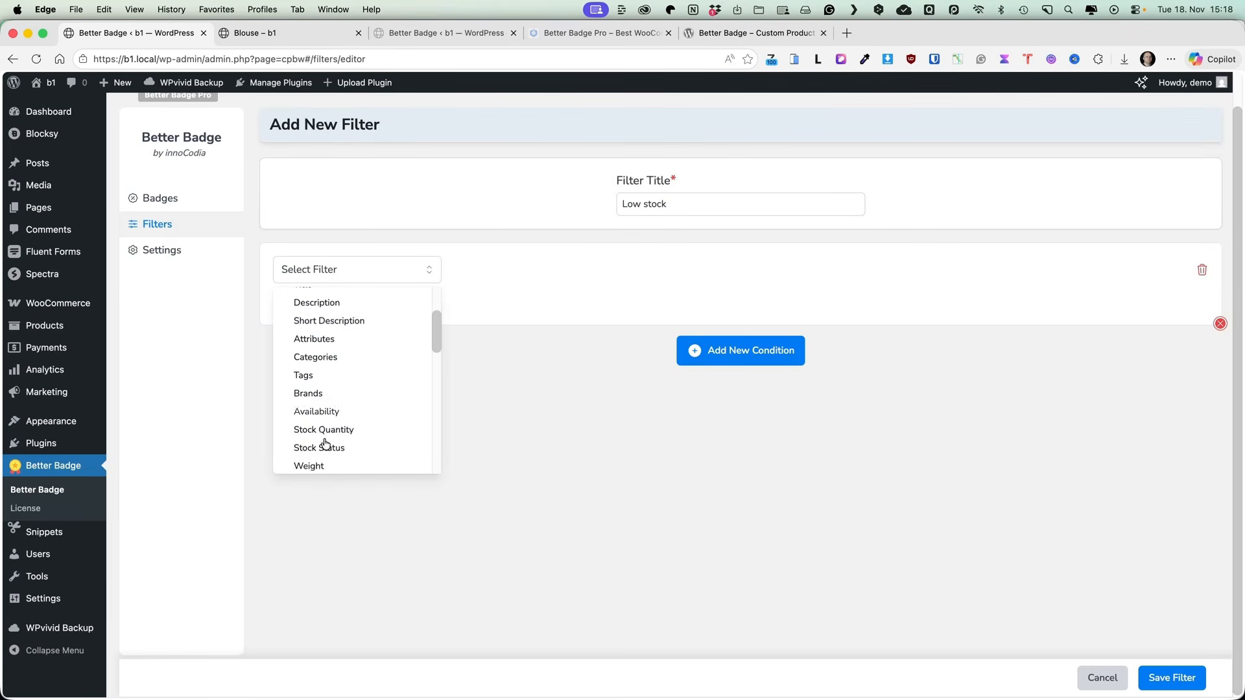
click(324, 431)
click(489, 268)
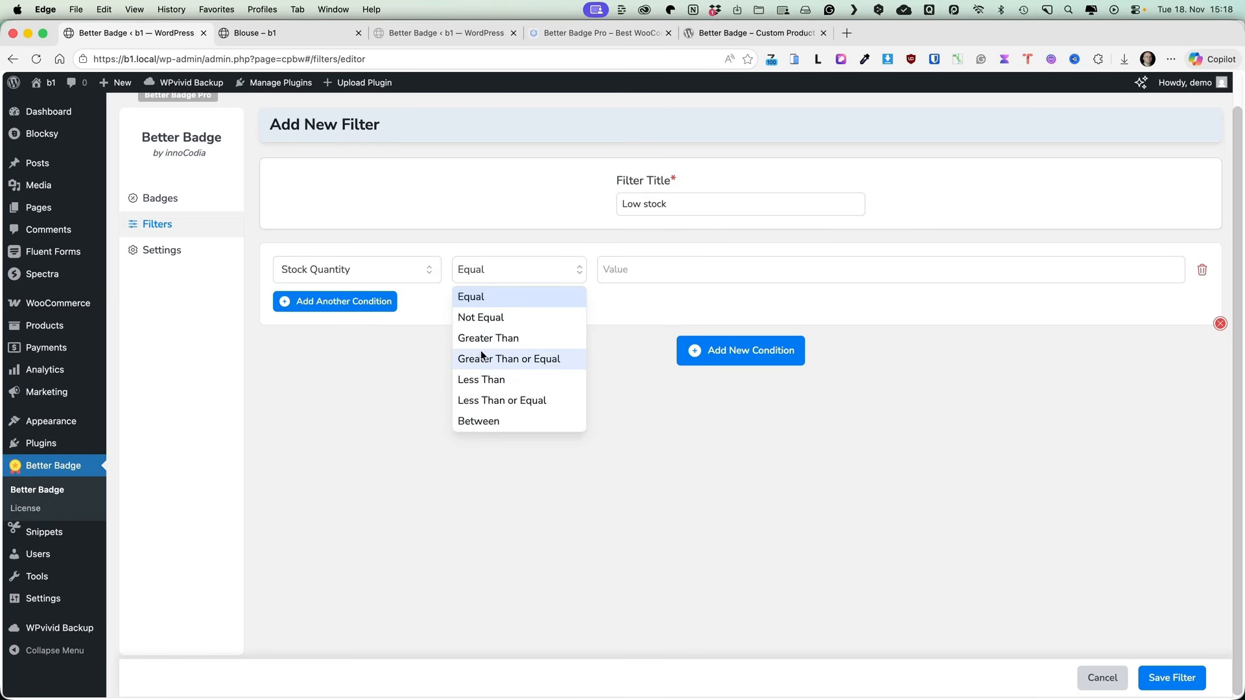
click(481, 380)
click(636, 271)
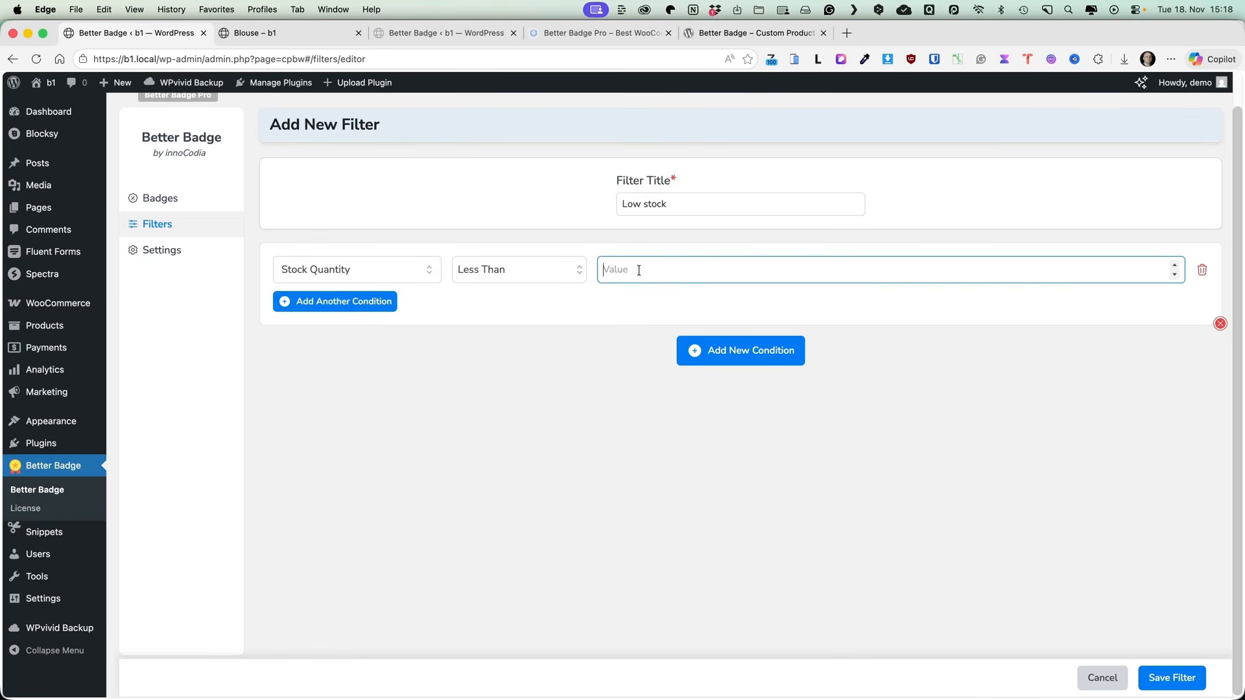
text(3)
click(1198, 699)
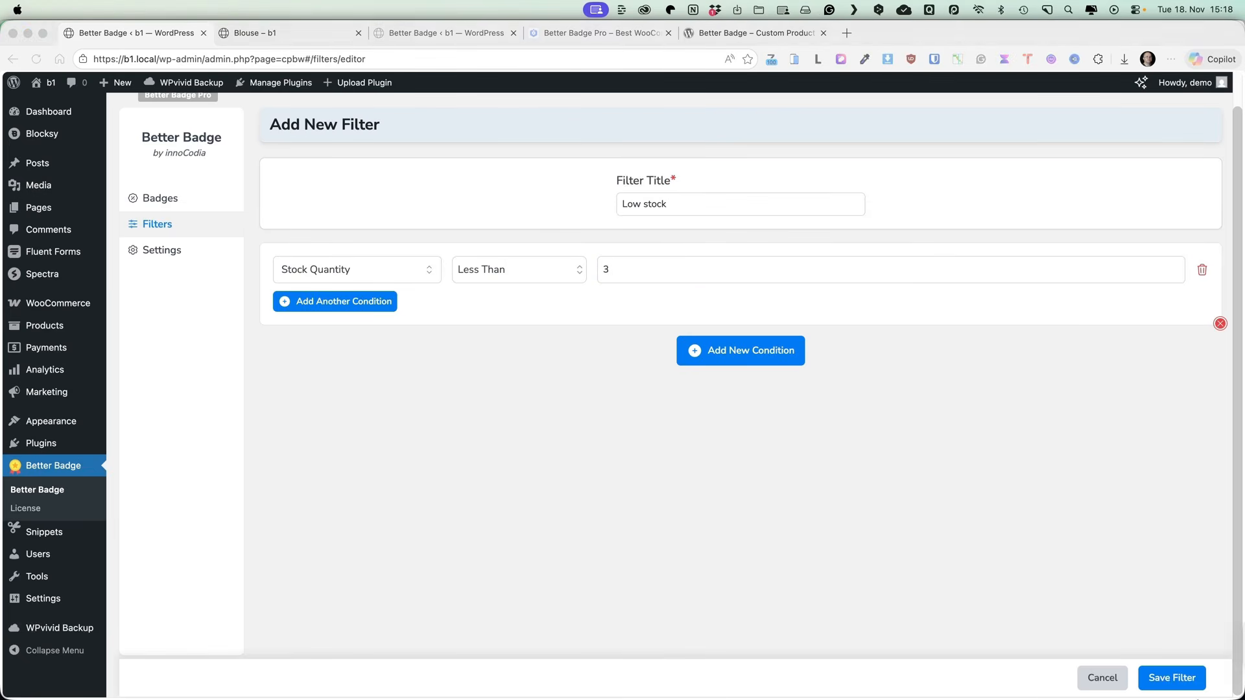
click(1177, 679)
click(1178, 679)
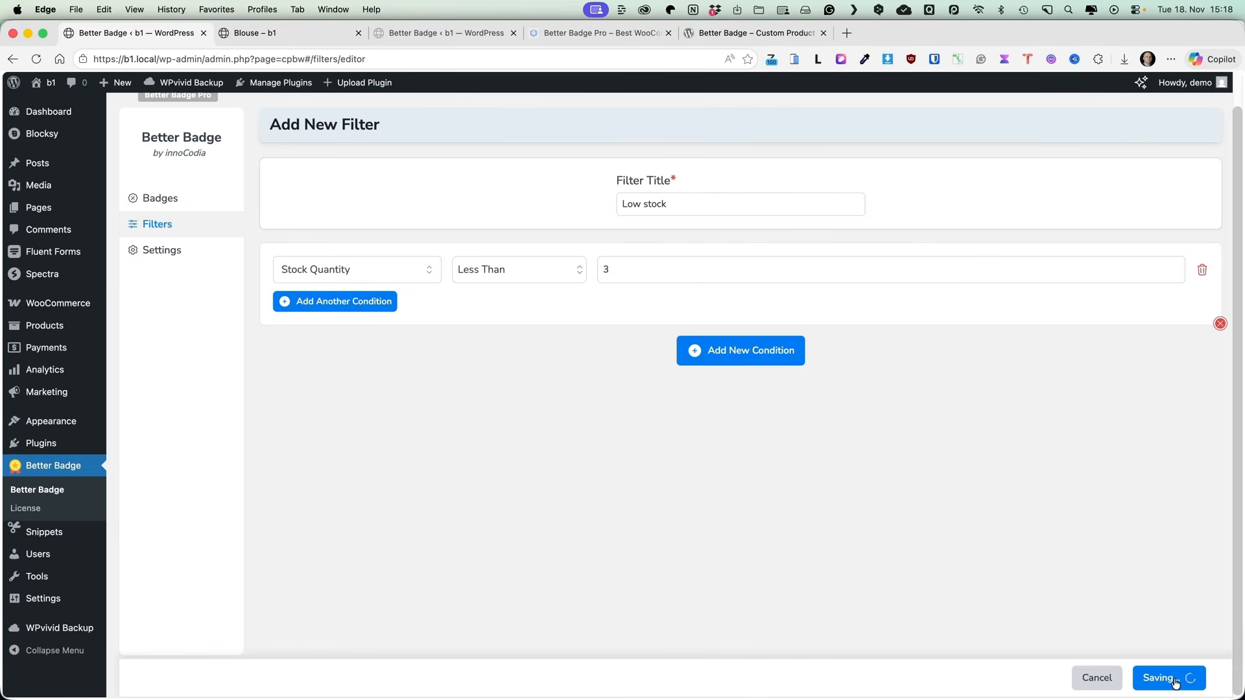
Step: Disable the Shirts badge in the badge list and start a new badge named "Low stock"
click(167, 198)
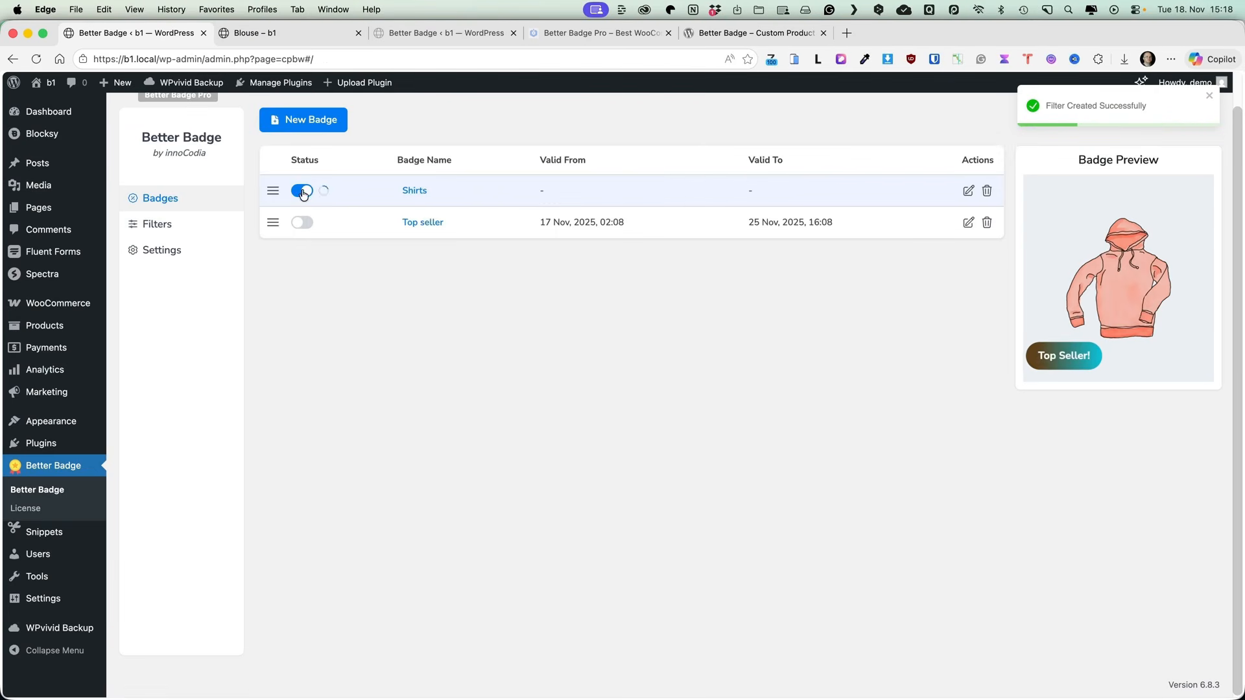
click(323, 123)
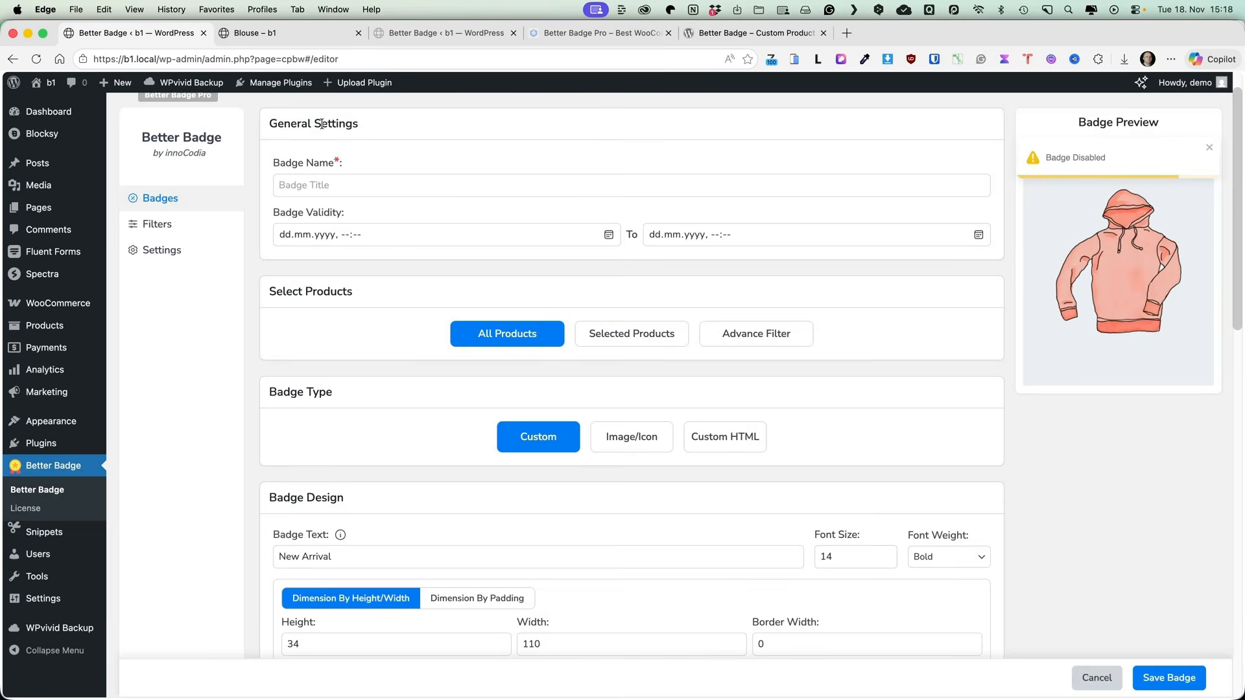
click(328, 184)
text(Low stock)
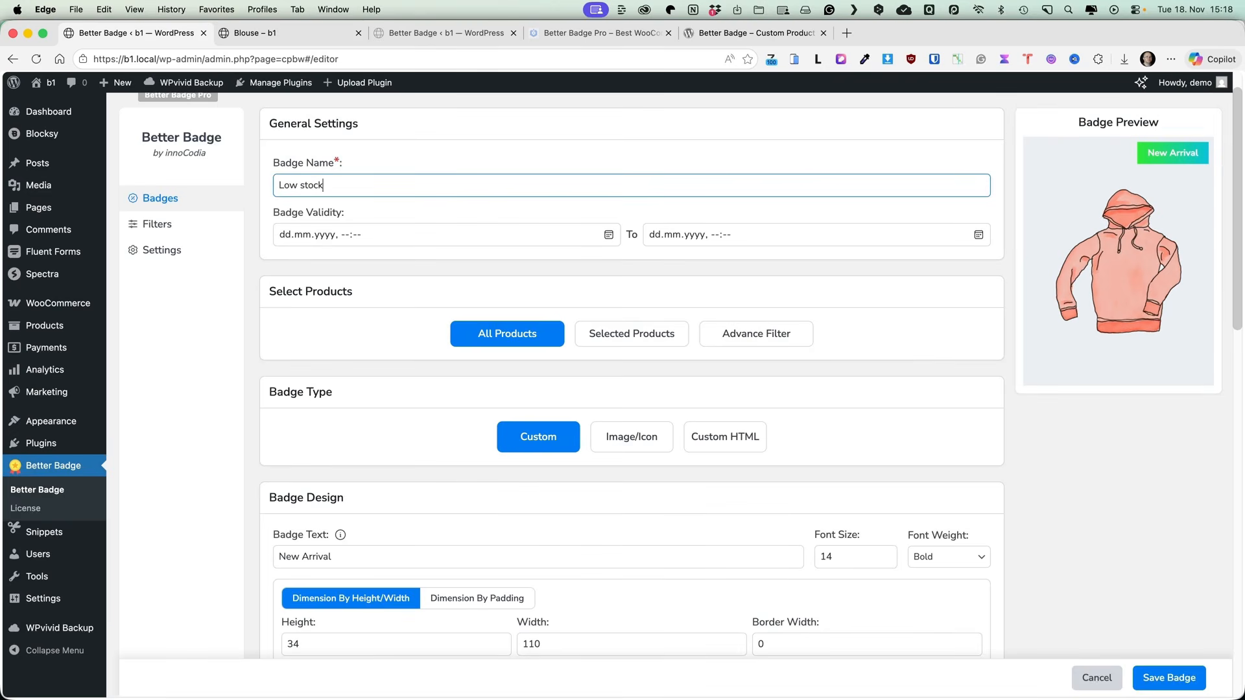
Step: Limit the new badge's products with the "Low stock" advance filter
scroll(541, 282, down, 1)
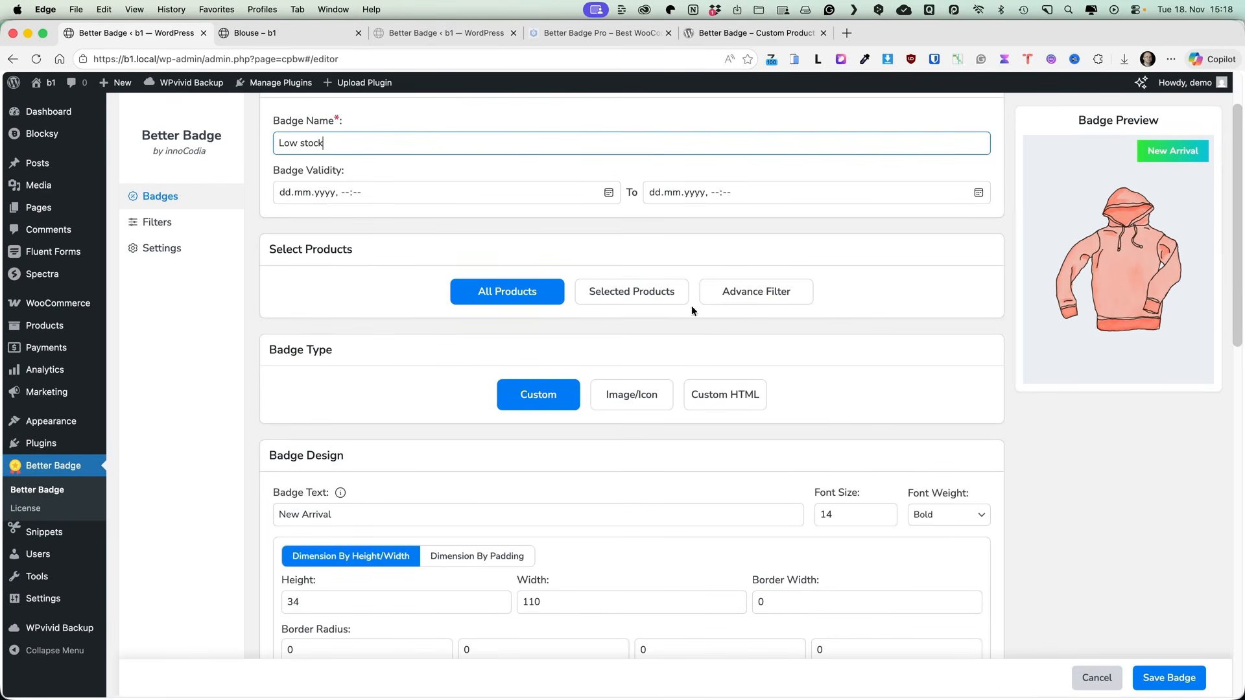
click(755, 293)
click(582, 331)
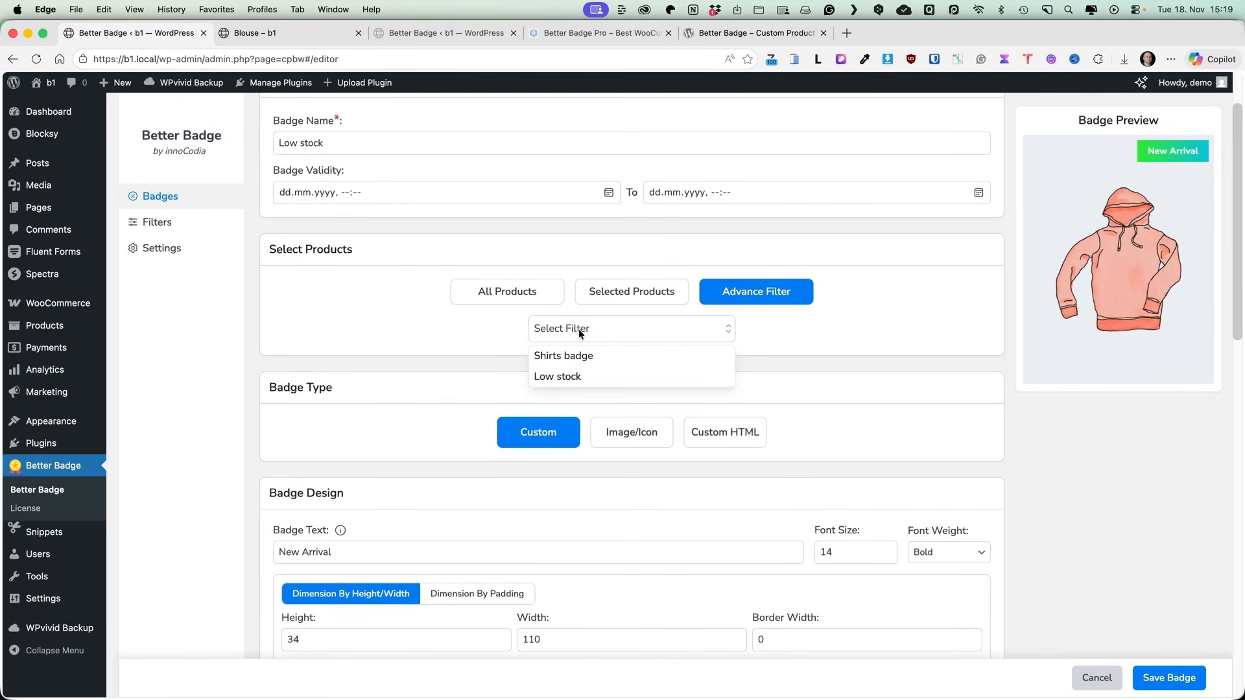
click(563, 374)
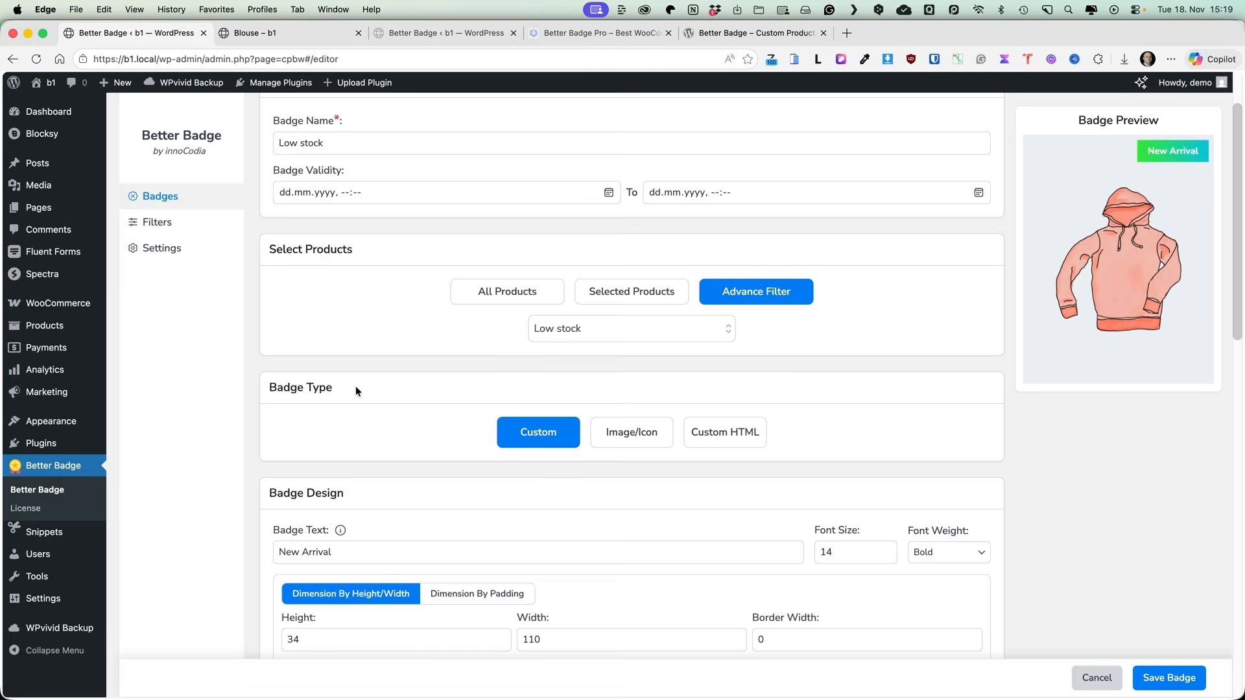
Step: Replace the badge text with "Low stock"
scroll(355, 389, down, 5)
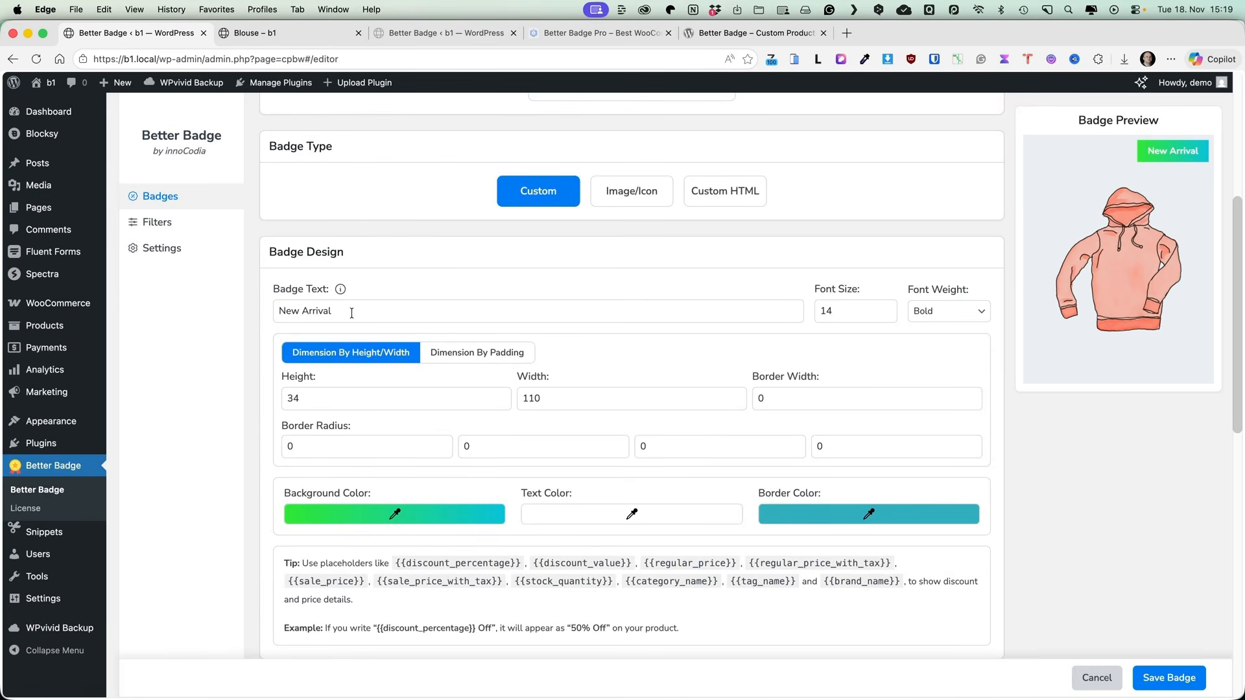
drag(351, 313, 254, 297)
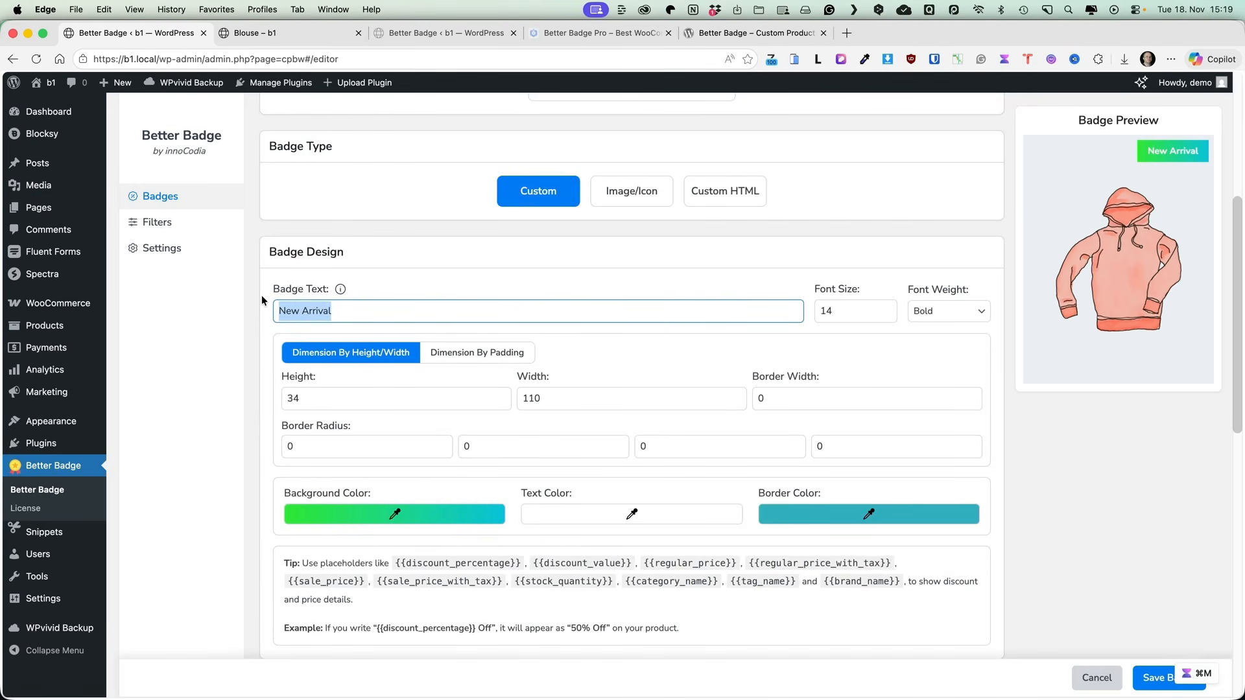
text(Low stock)
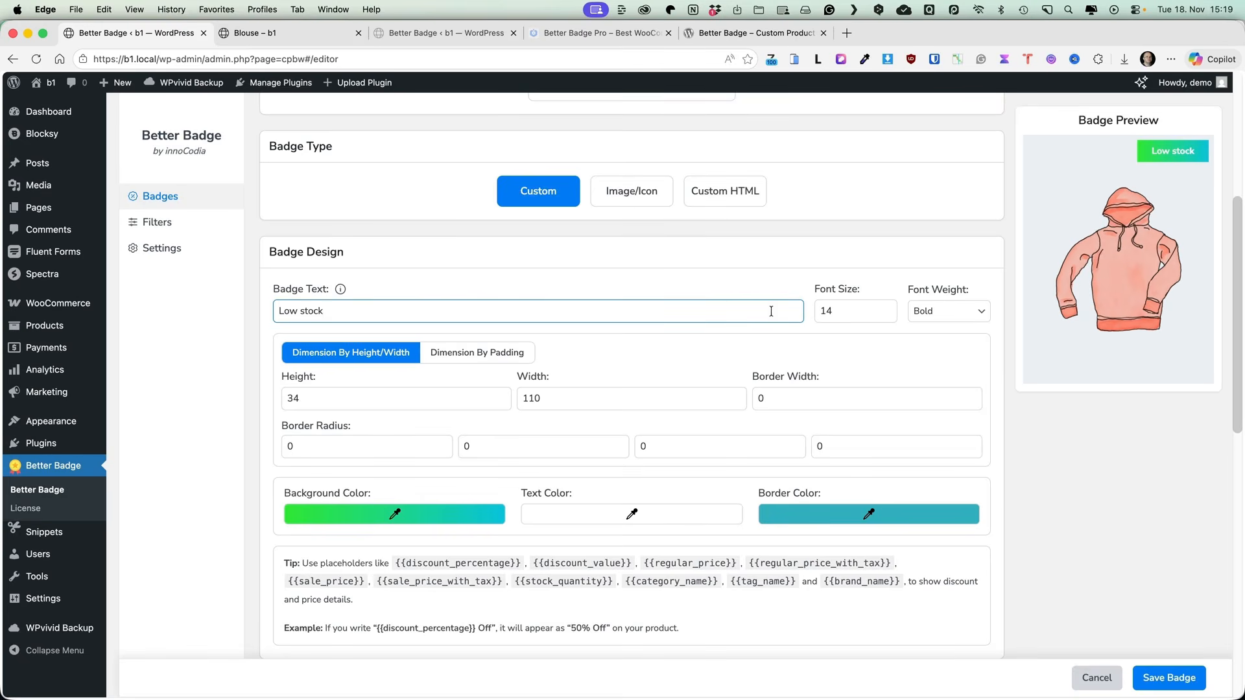
scroll(663, 339, down, 8)
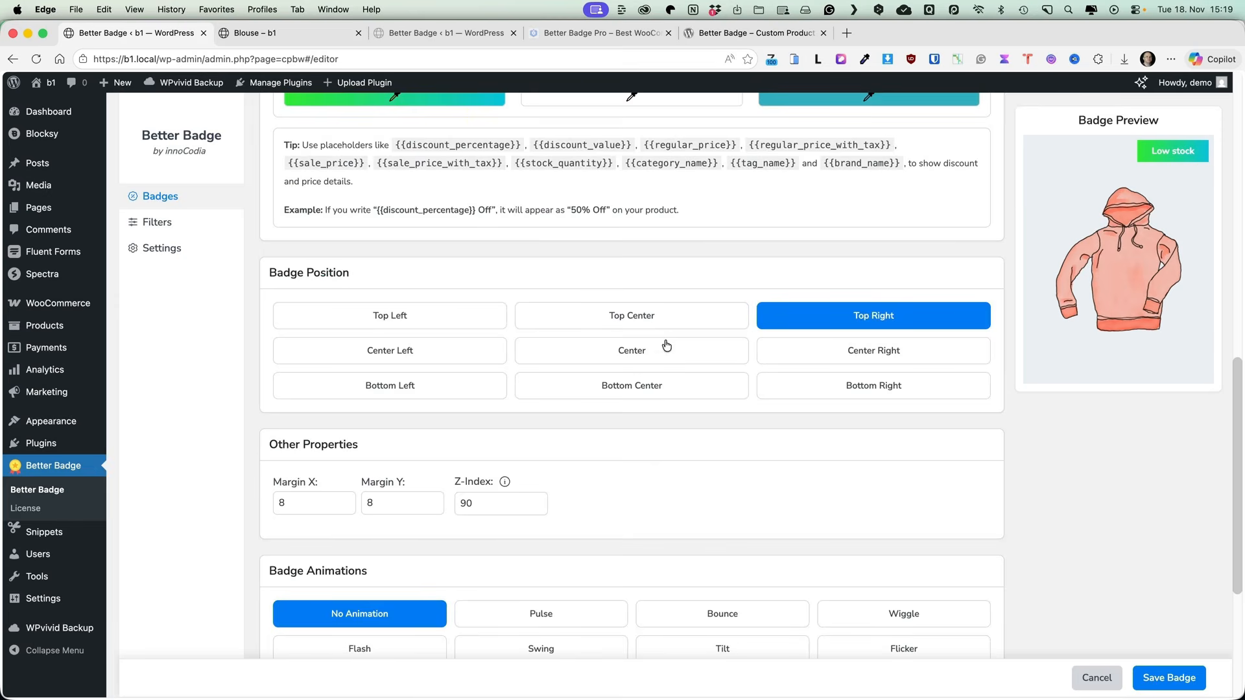
Step: Position the "Low stock" badge at the bottom right of the product image and save the badge
click(870, 386)
scroll(543, 445, down, 4)
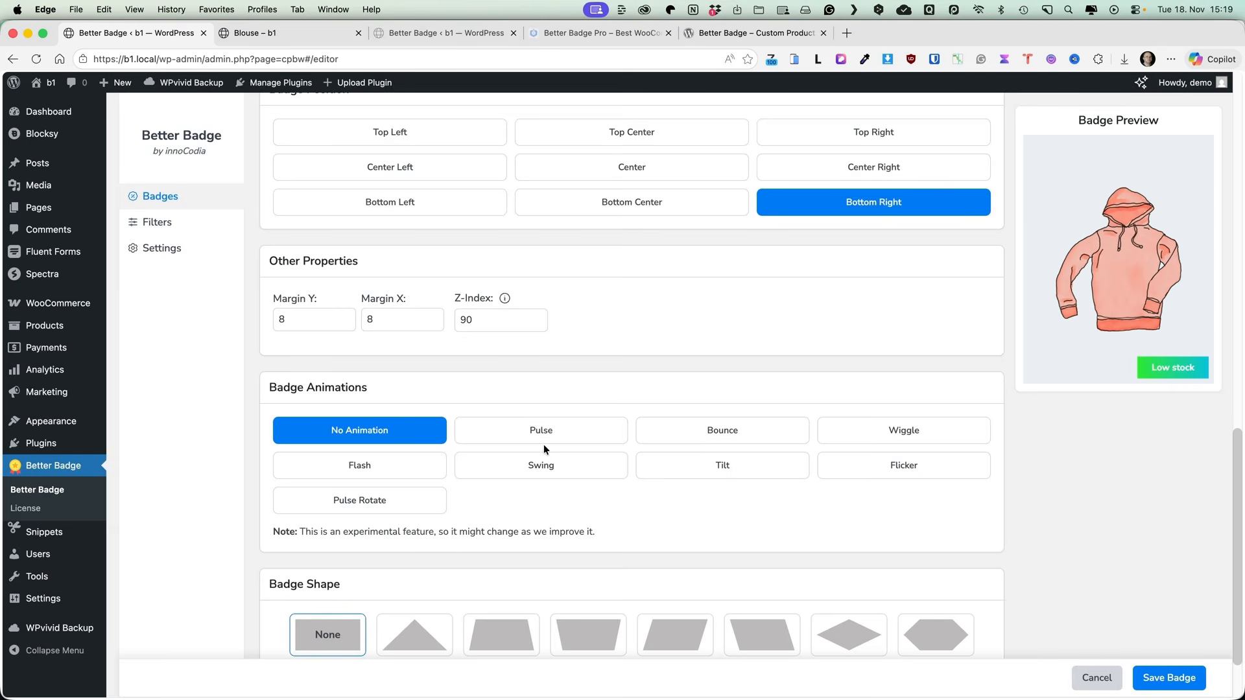
scroll(504, 410, down, 2)
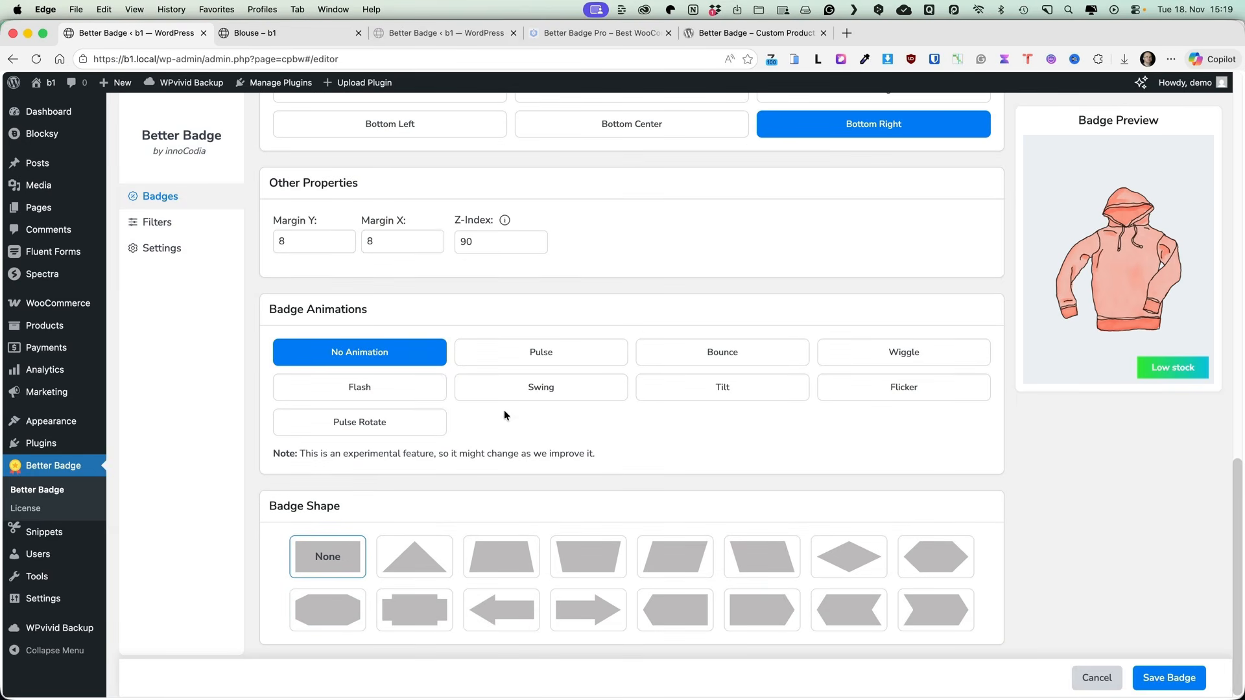
click(1177, 679)
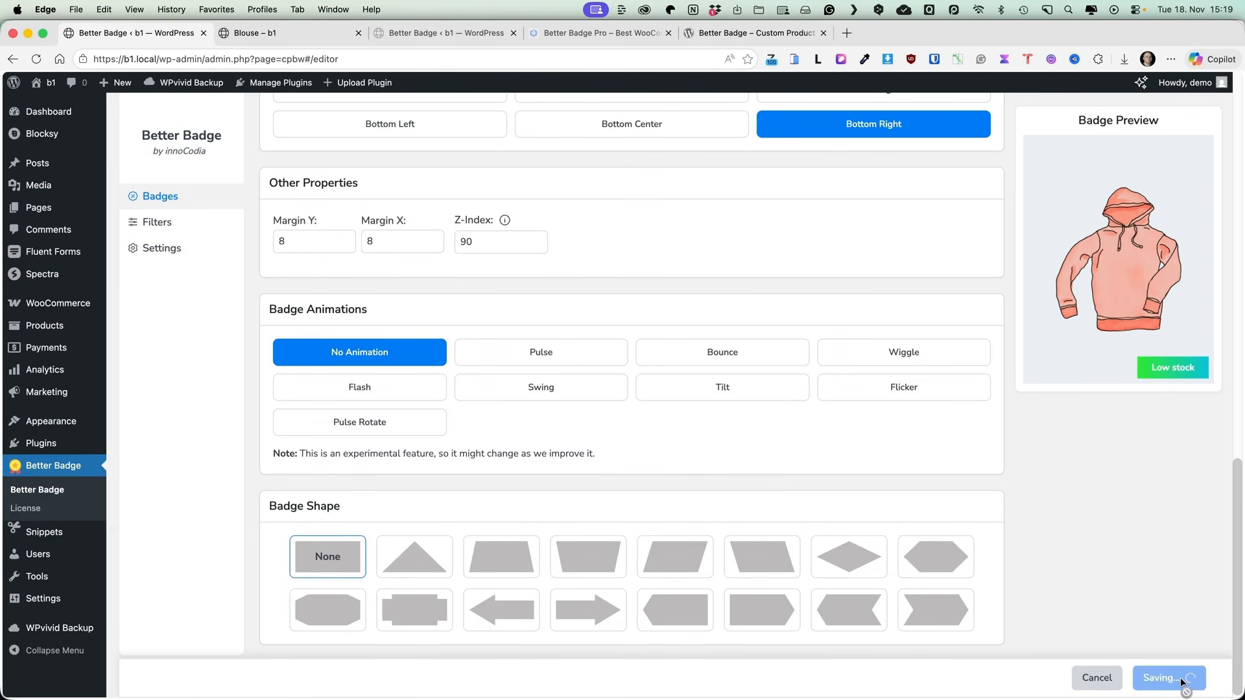
Step: Open the storefront's shop page and check which product images carry the "Low stock" badge
click(269, 36)
click(179, 161)
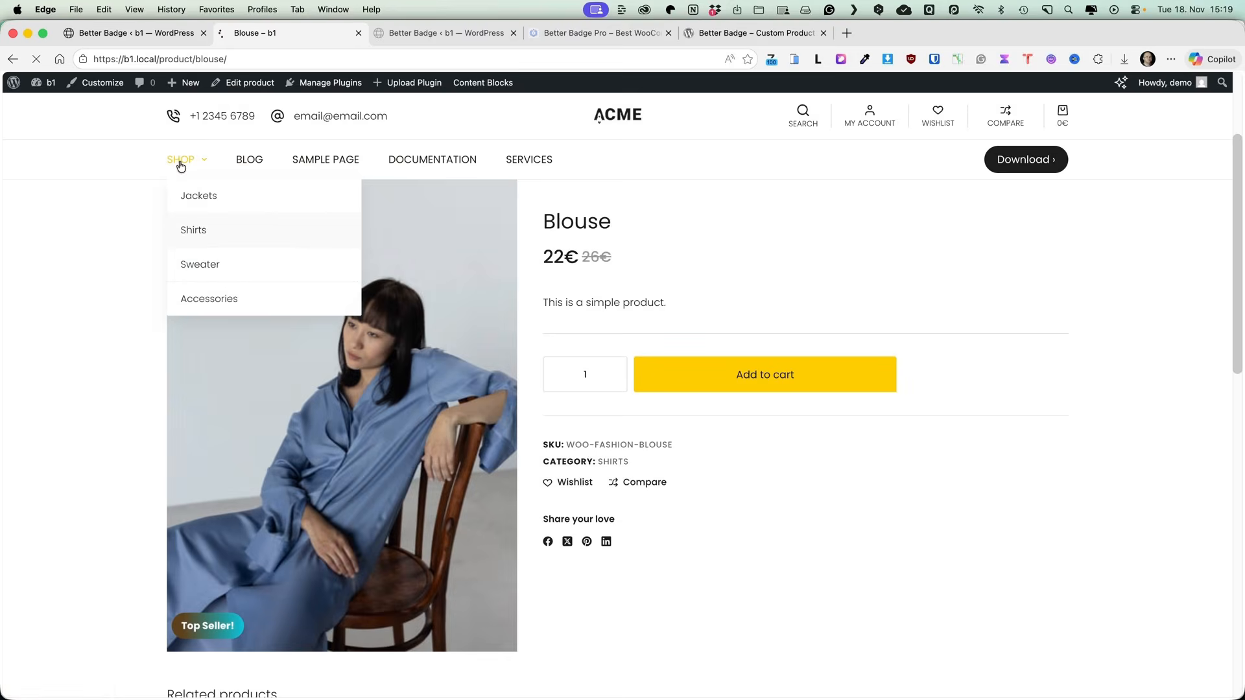
scroll(80, 297, down, 5)
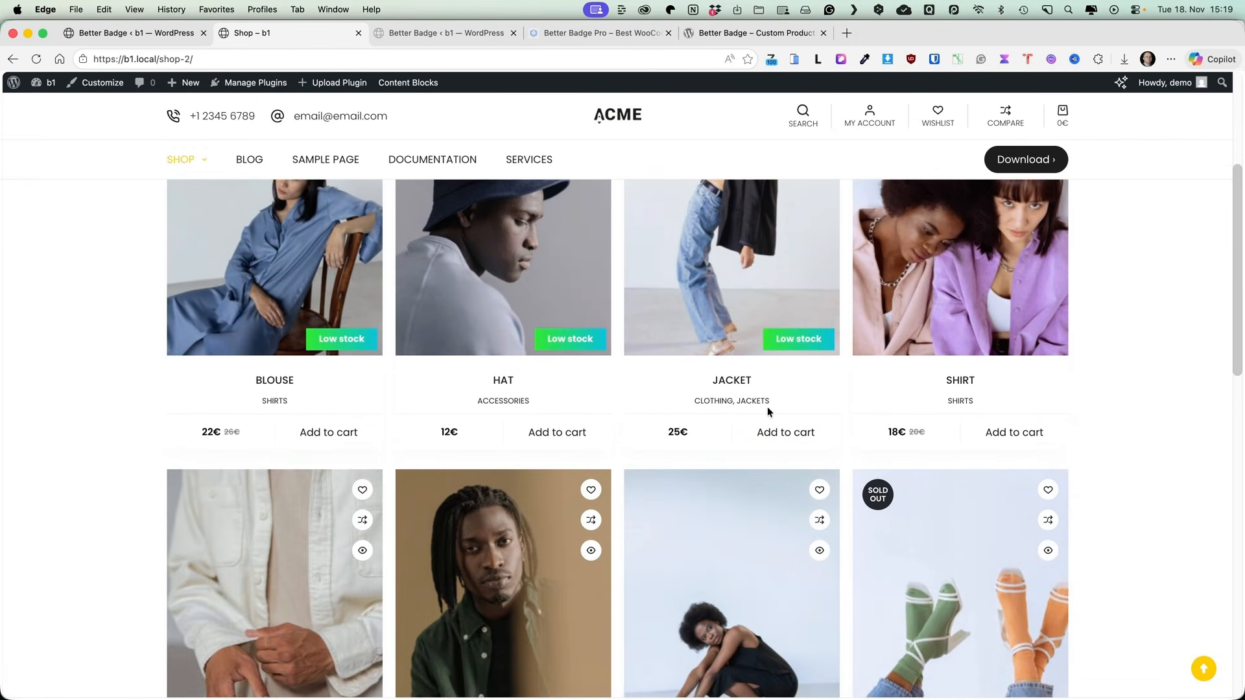
scroll(768, 407, up, 1)
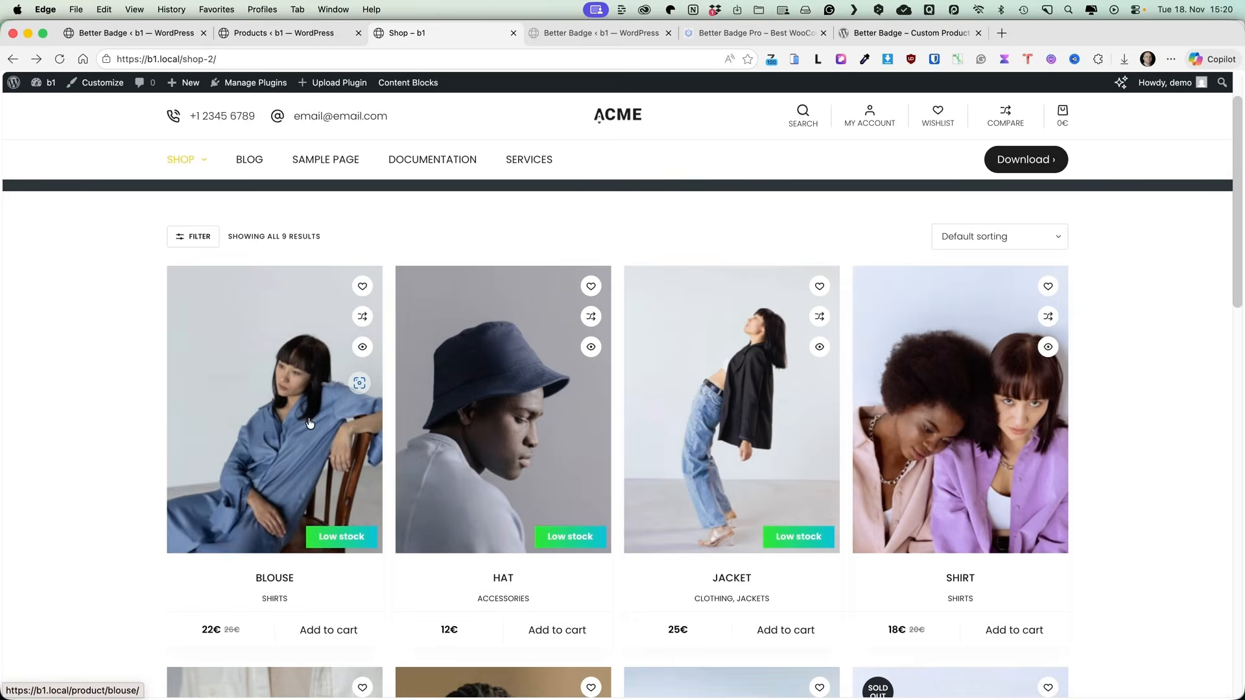
Step: Check the stock quantity on the product pages of badged items, including Blouse and Jacket, and return to the shop page
click(310, 423)
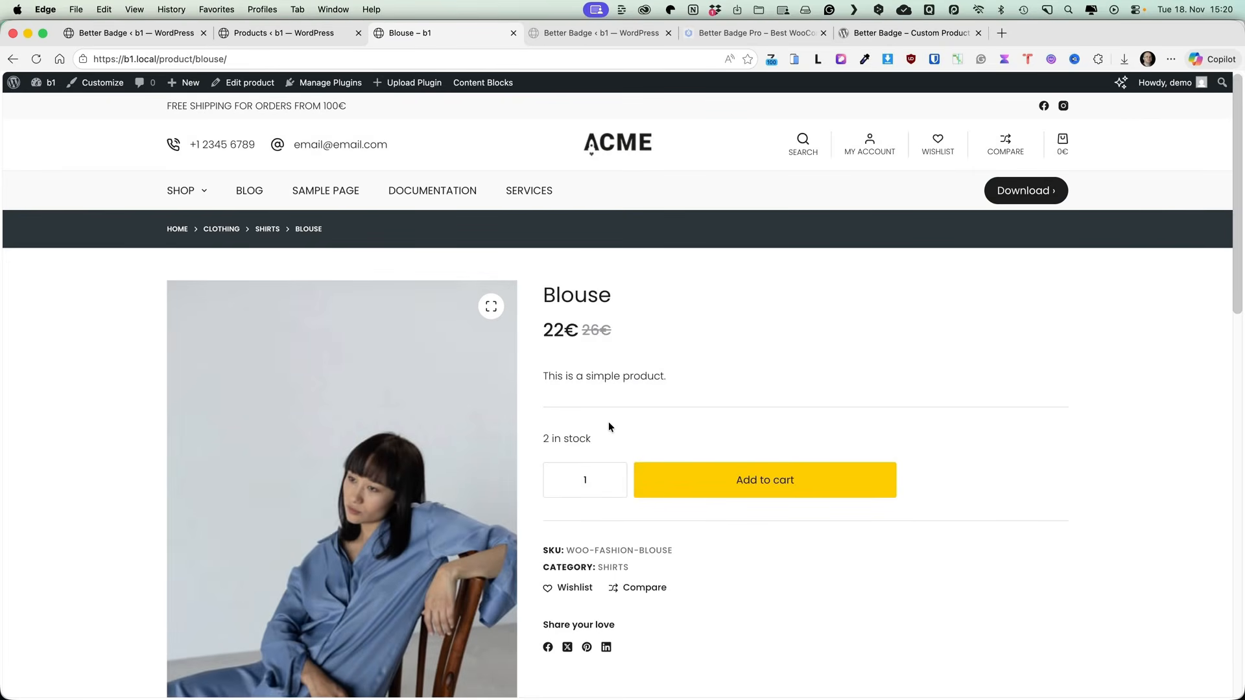
key(super+bracketleft)
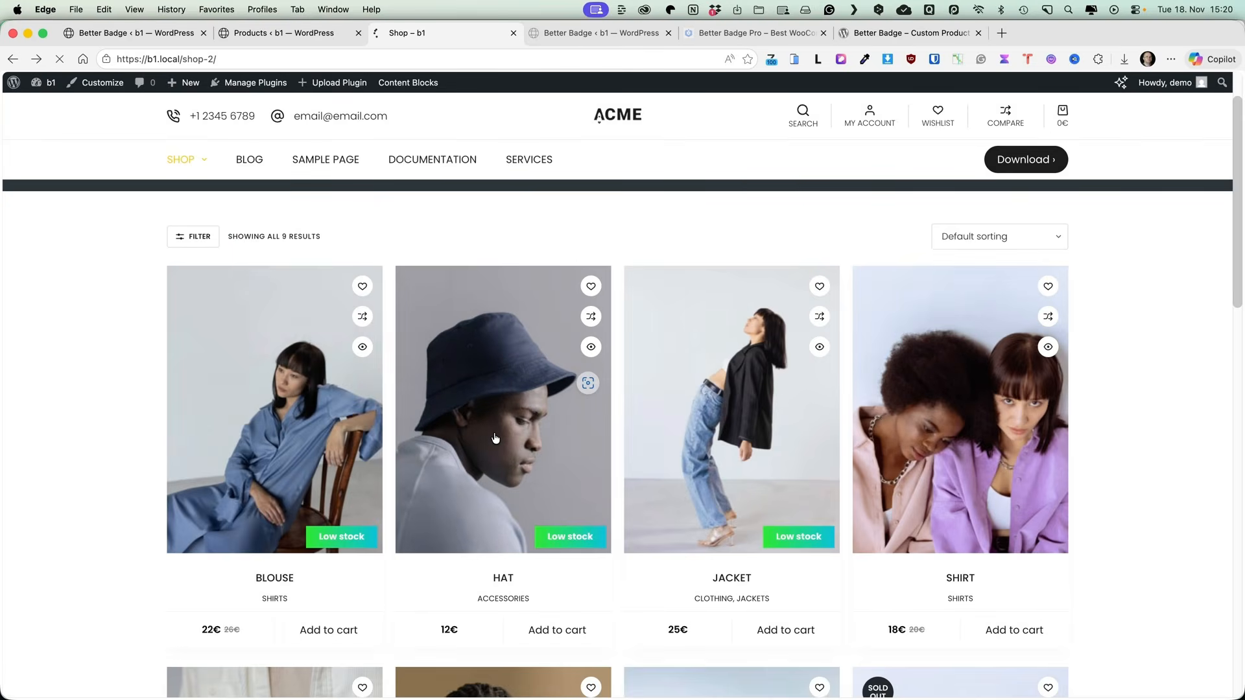
key(super+bracketleft)
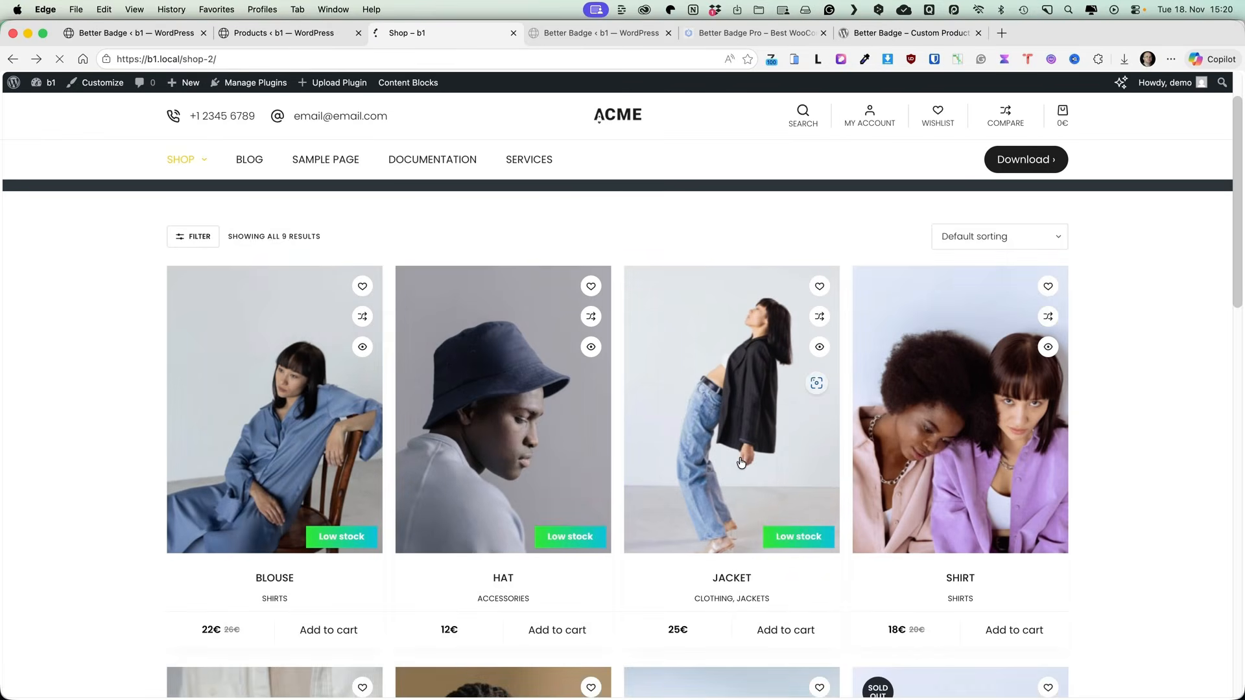
click(741, 460)
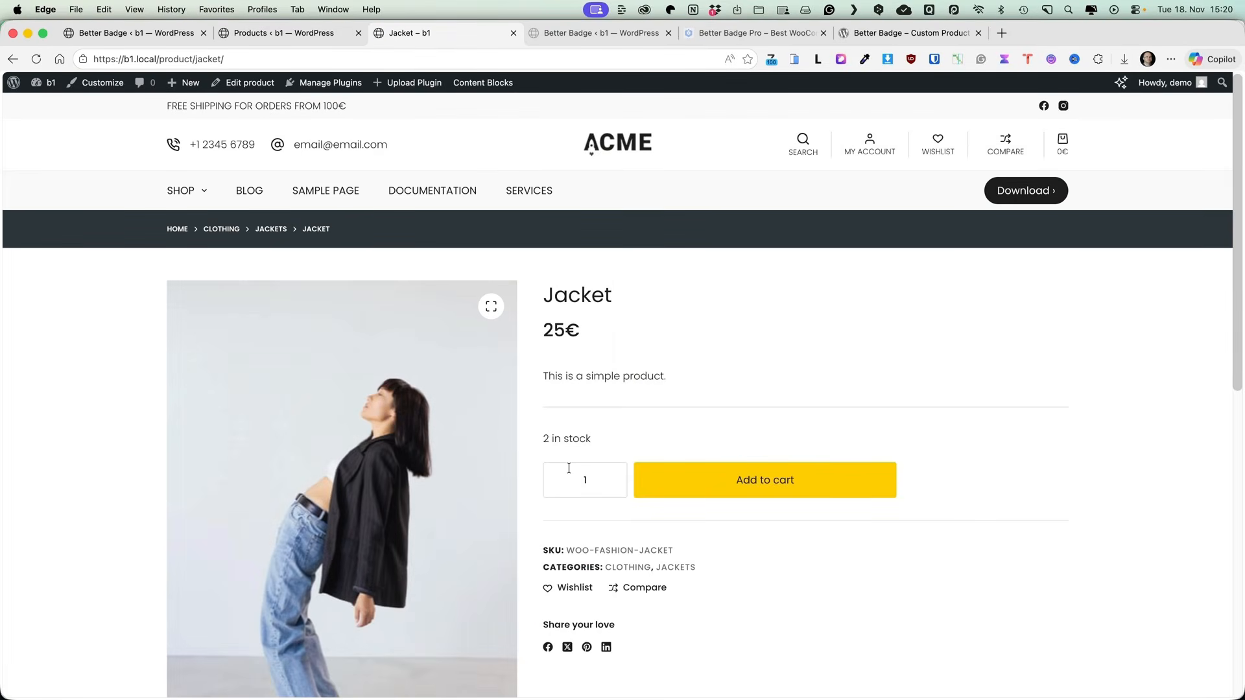
key(super+bracketleft)
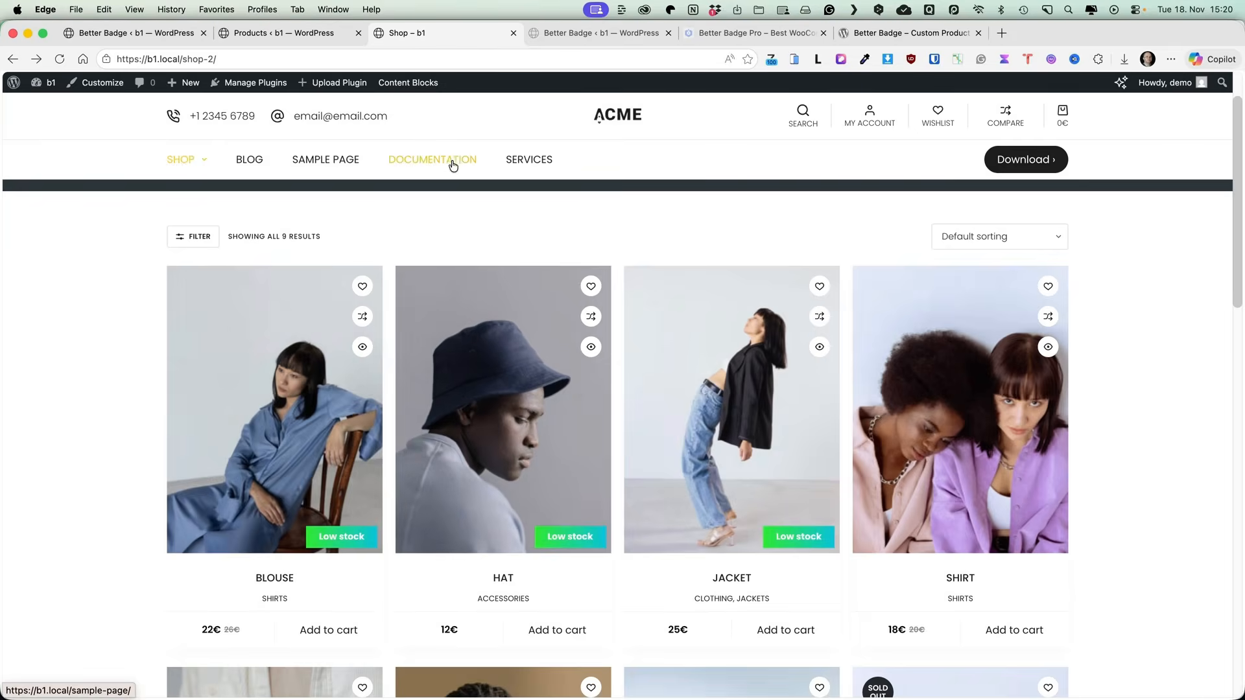
Step: Review the product and price properties available for the "Low stock" filter's condition without changing the selection
key(super+1)
click(358, 275)
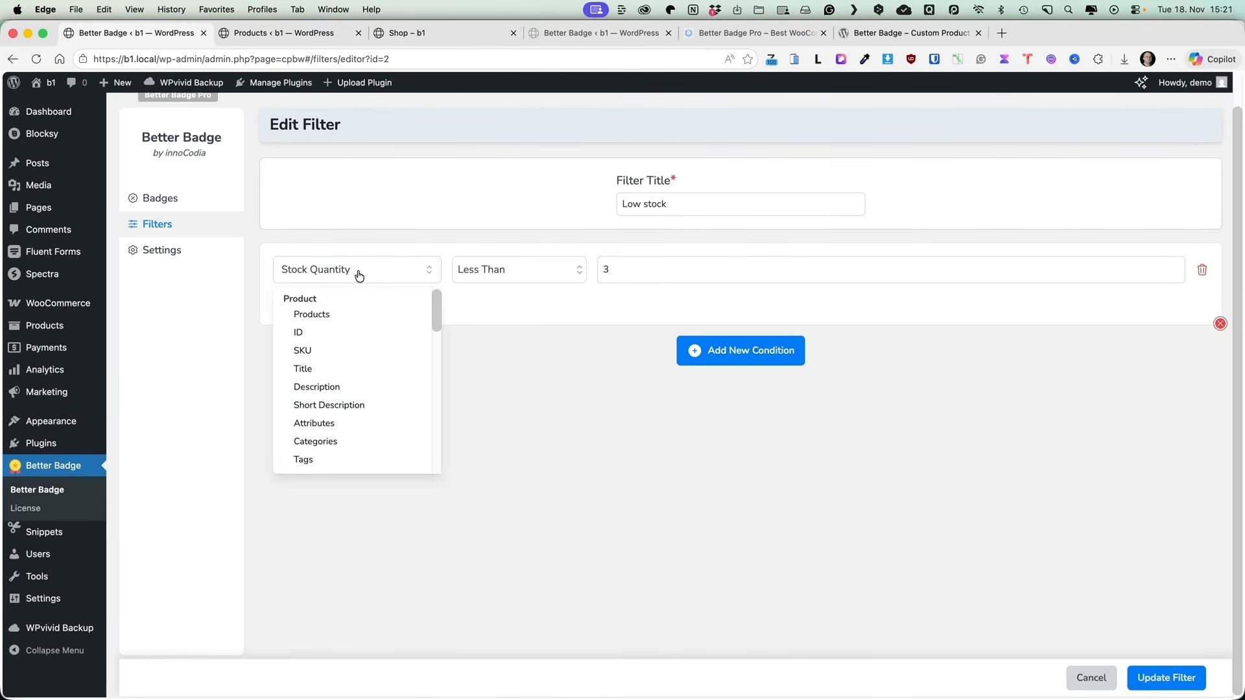
scroll(383, 353, down, 3)
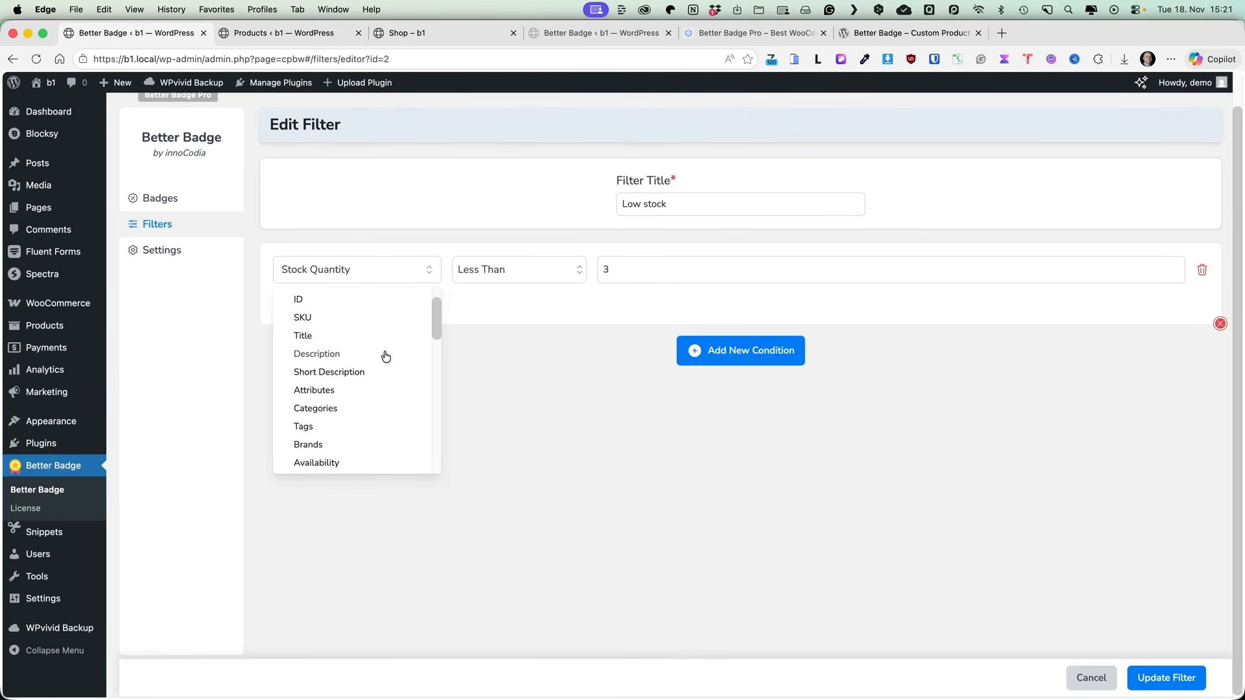
scroll(385, 356, down, 5)
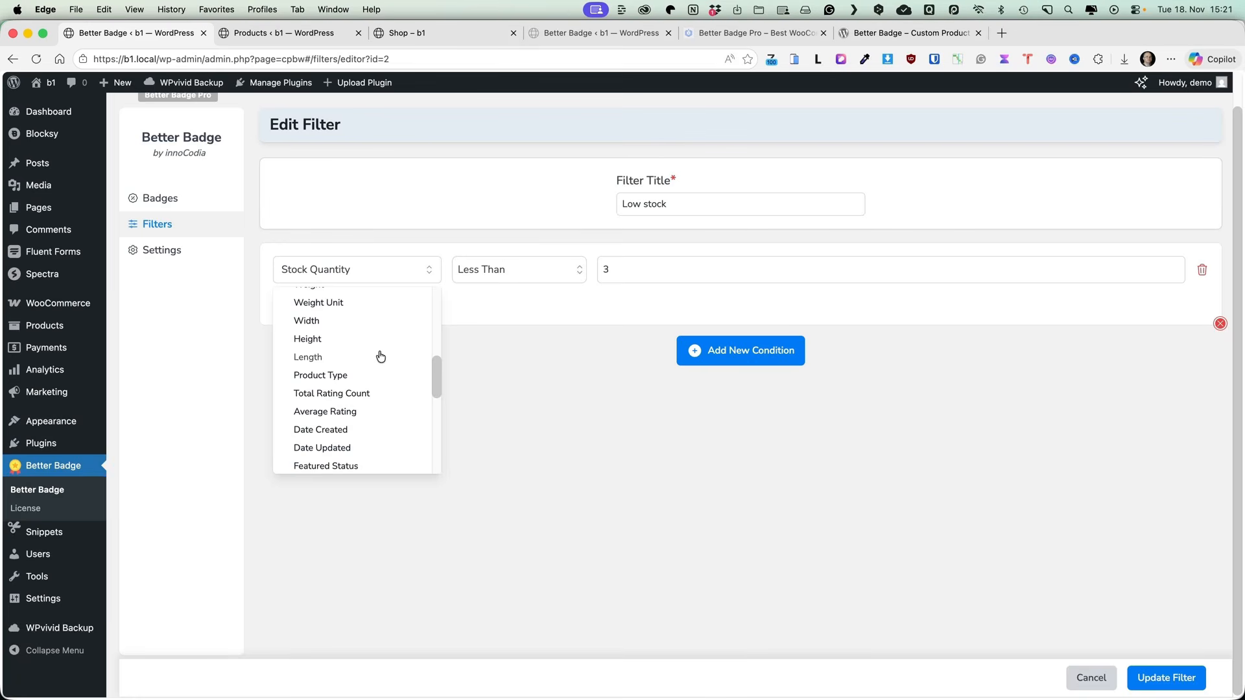
scroll(326, 380, down, 2)
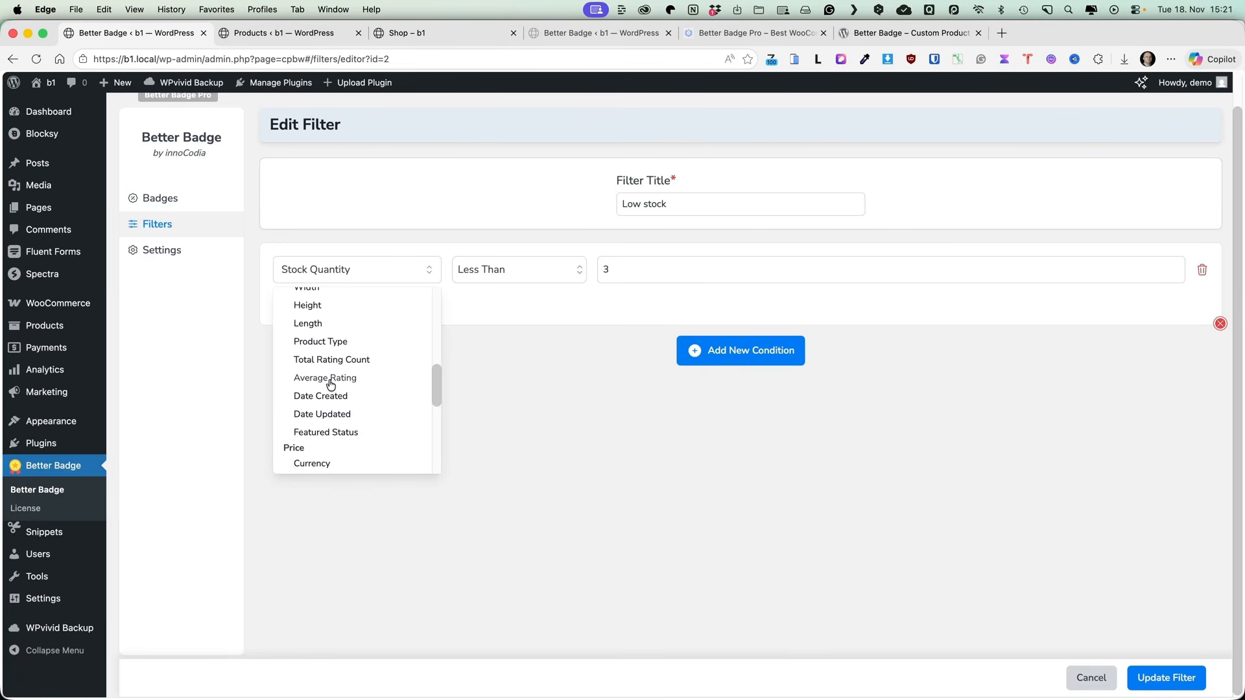
scroll(333, 396, down, 2)
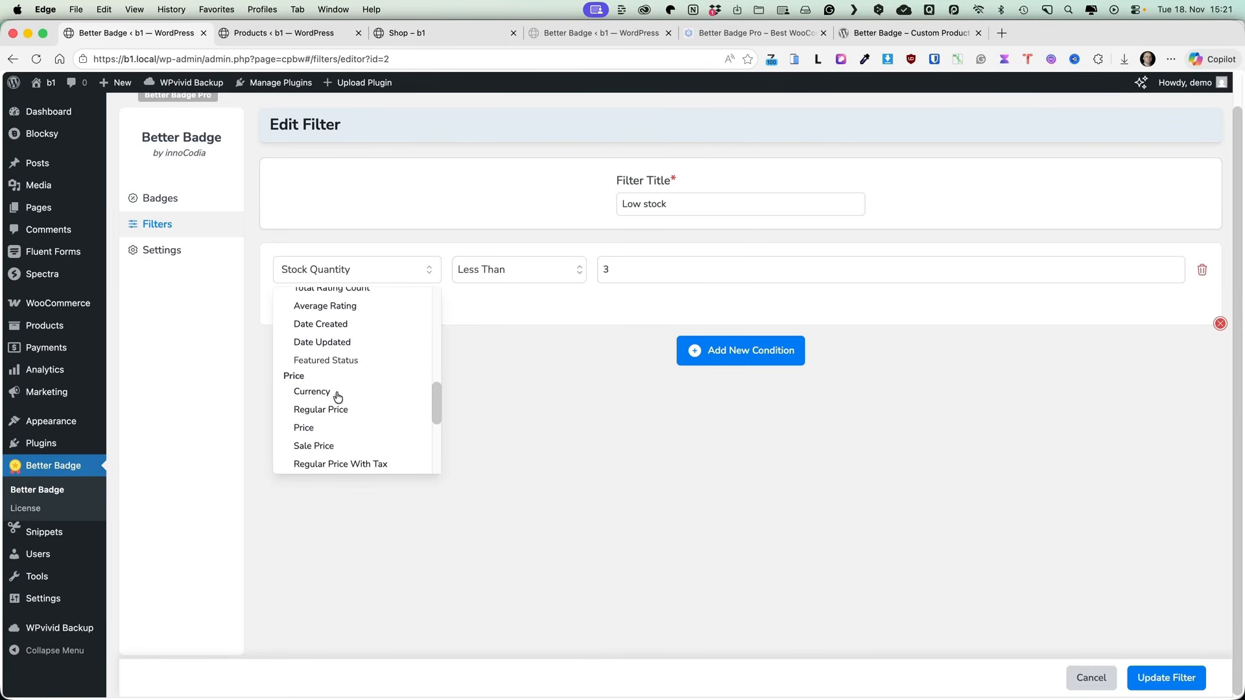
click(568, 423)
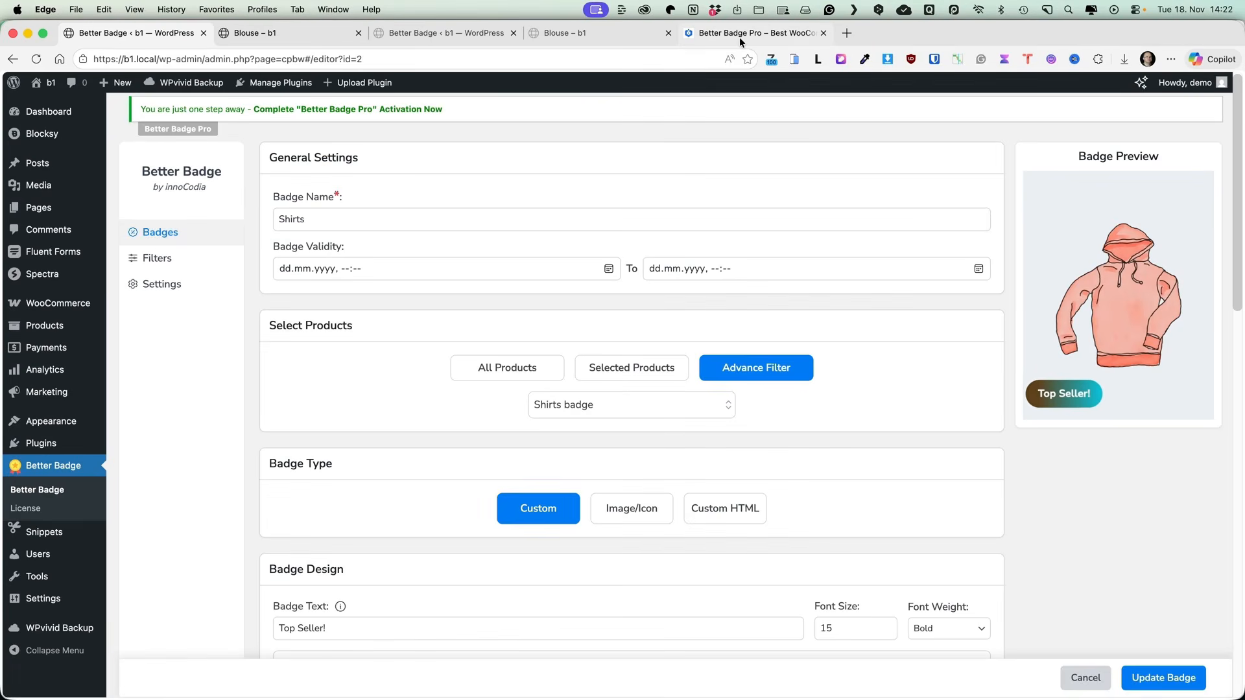
Step: Examine the feature comparison between Better Badge and common market alternatives on the Better Badge Pro website
click(740, 34)
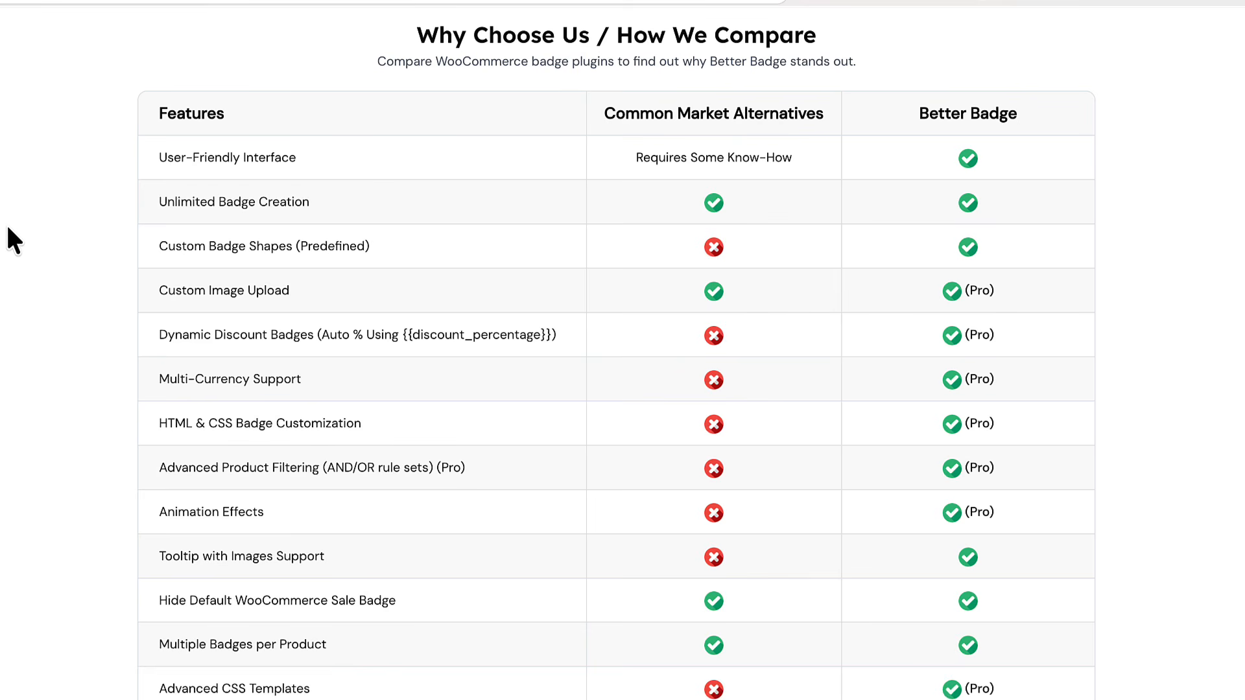
scroll(8, 227, down, 1)
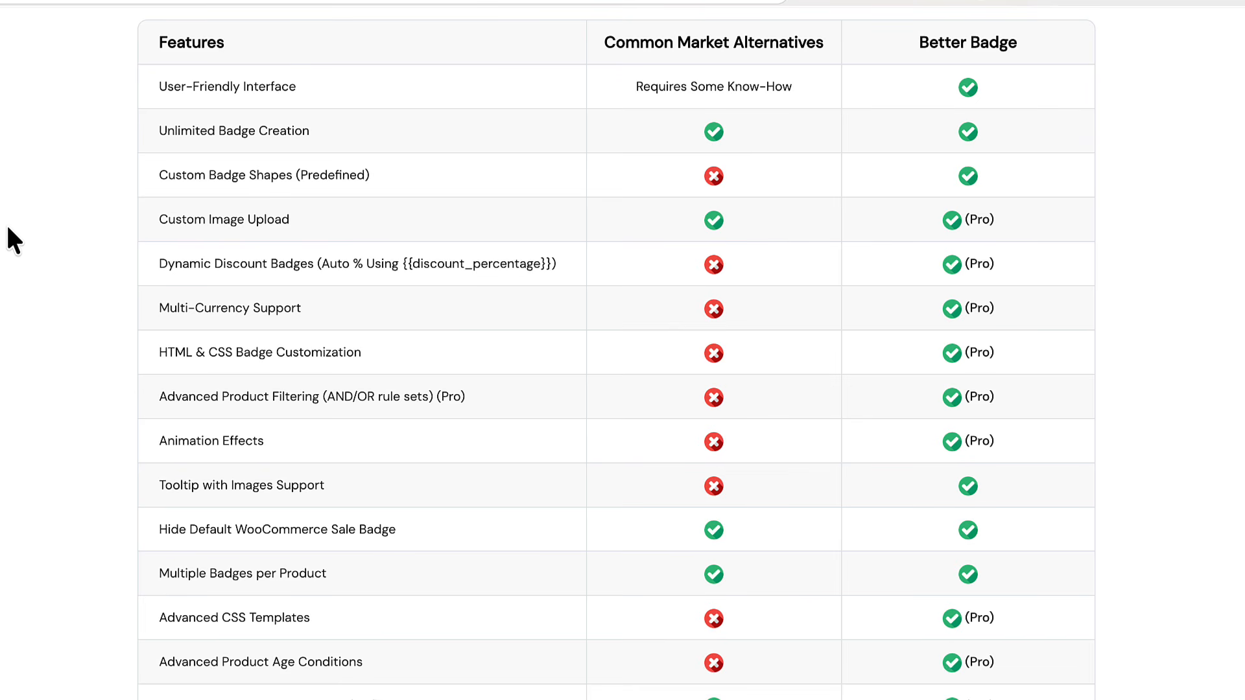
scroll(6, 223, down, 1)
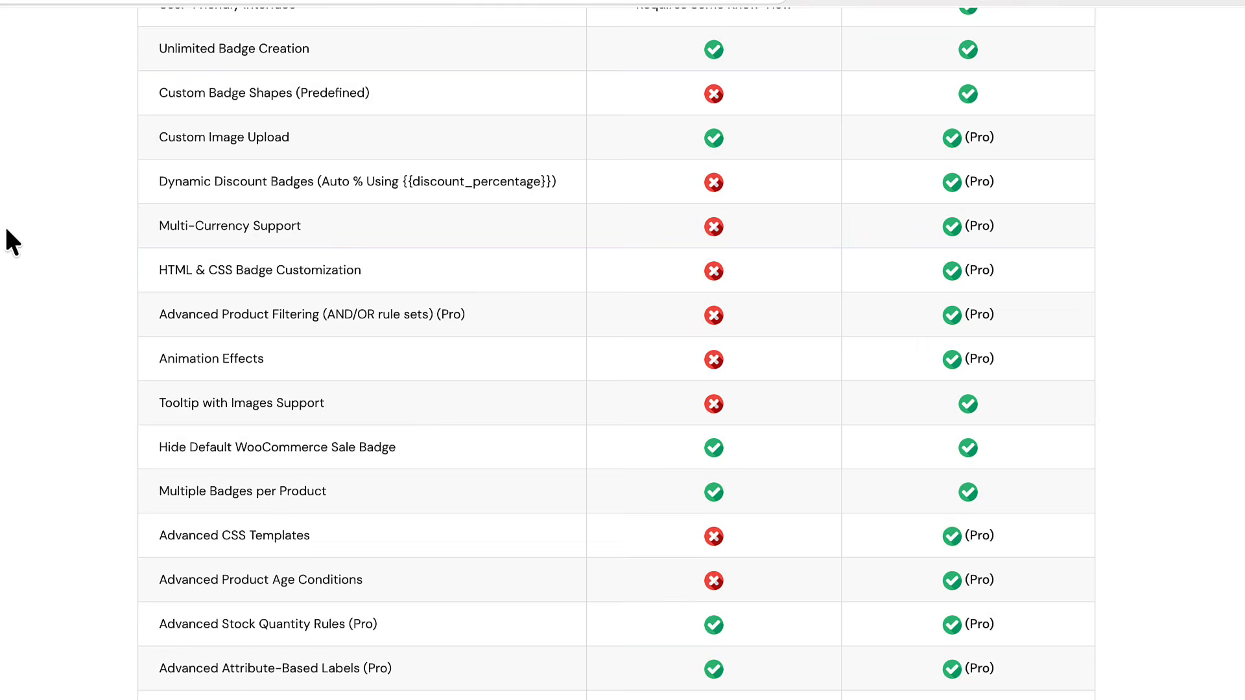